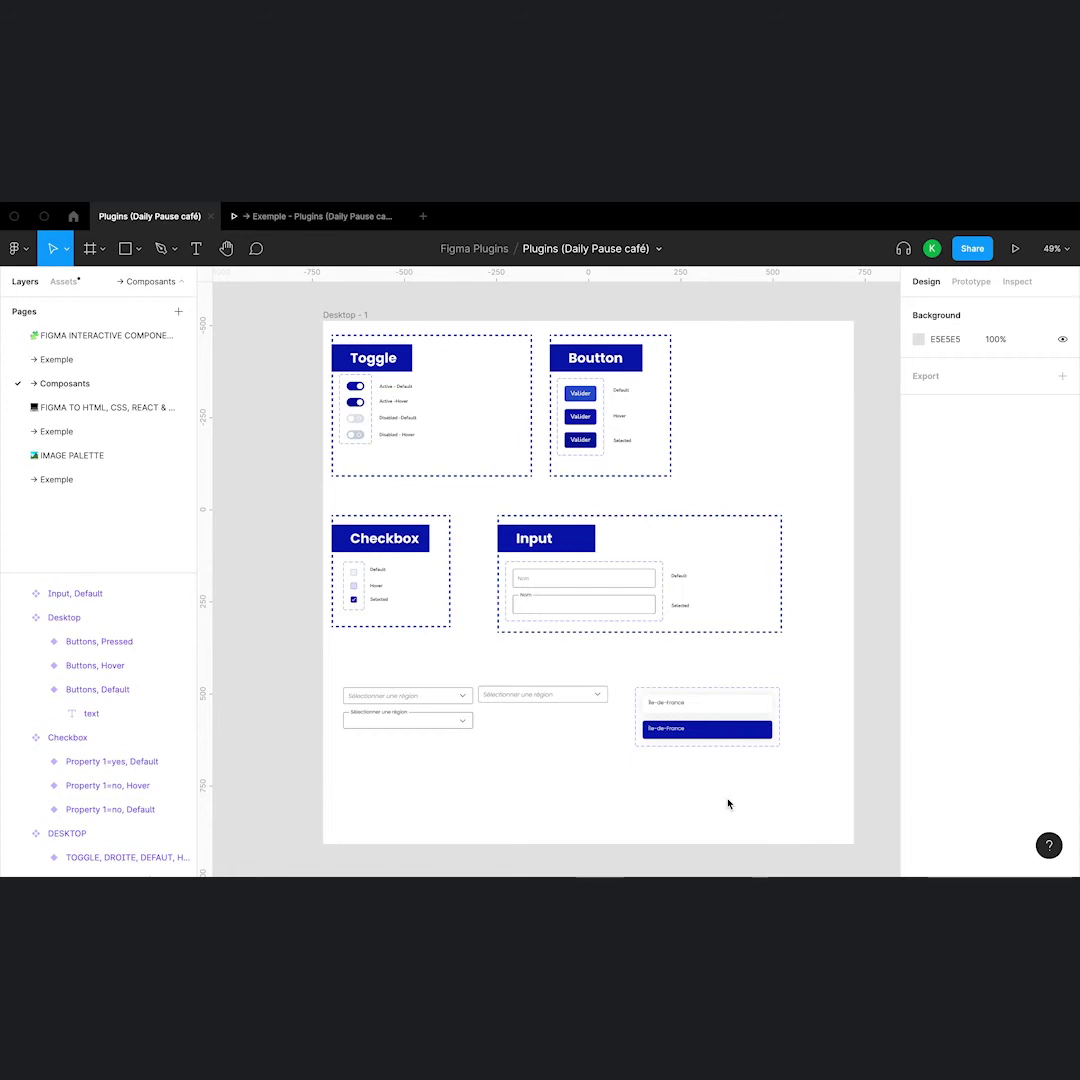
# - Open the Exemple page with the TO DO list frame in view
pyautogui.scroll(5, 418, 627)
pyautogui.scroll(2, 418, 627)
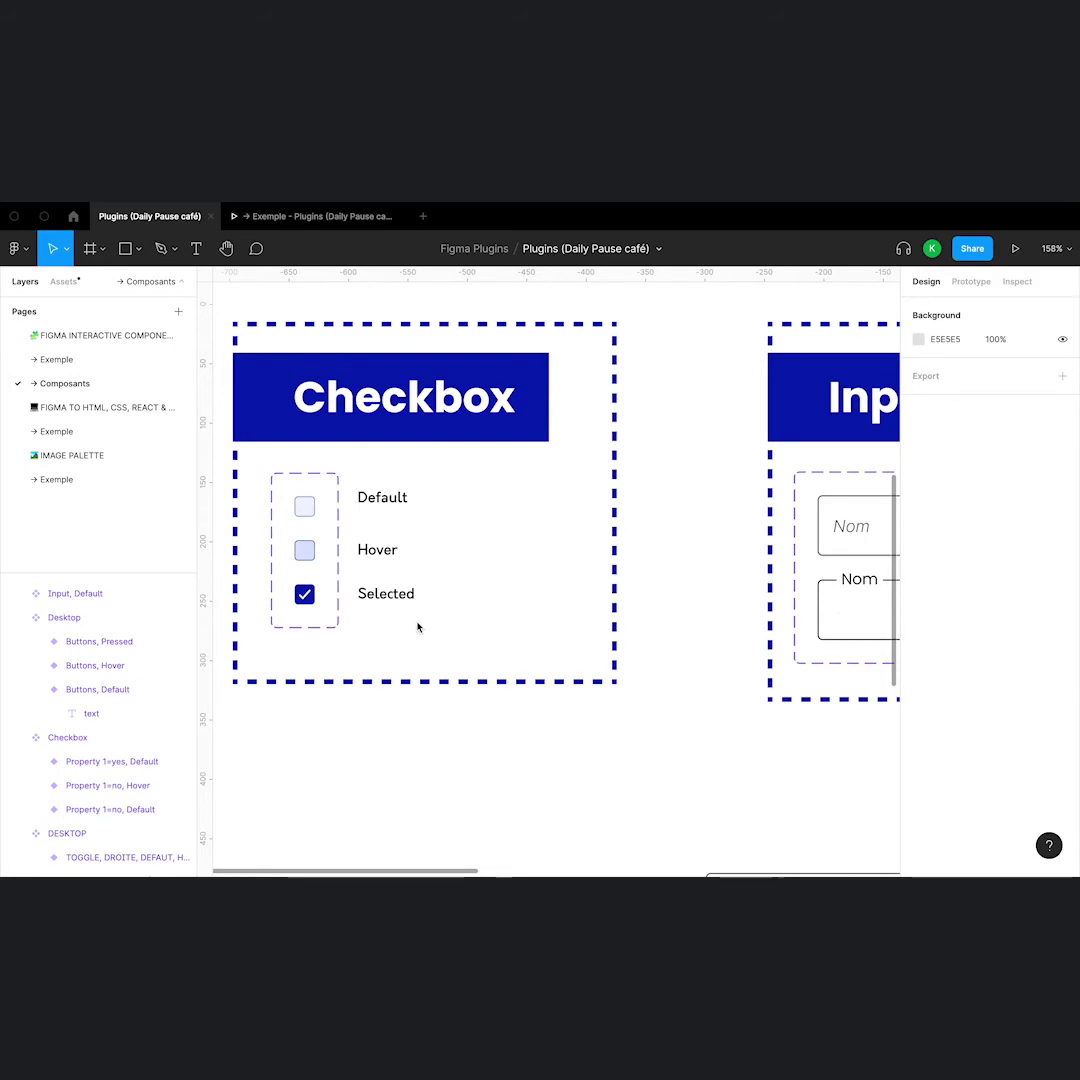
pyautogui.click(72, 366)
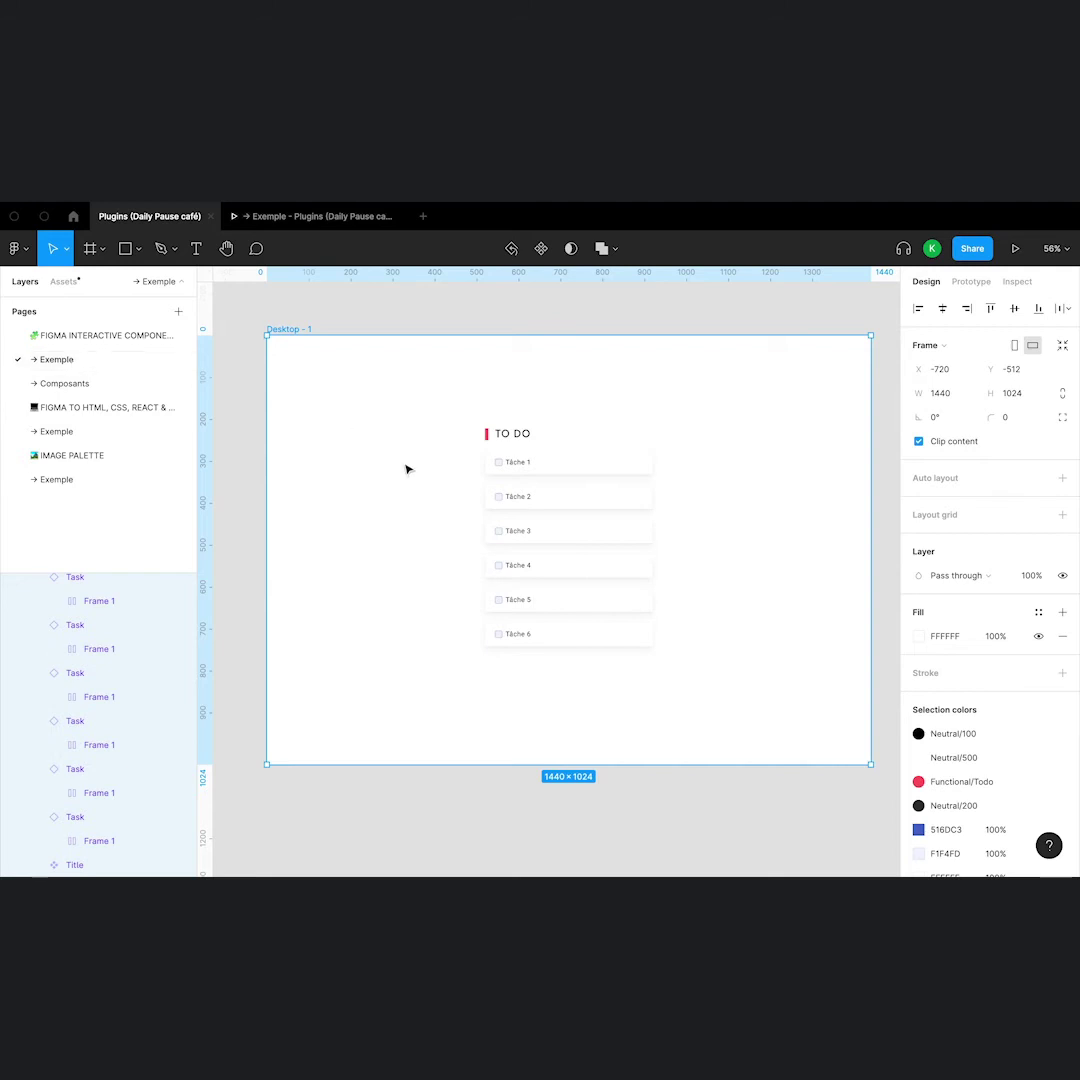
pyautogui.keyDown('ctrl'); pyautogui.scroll(5, 410, 472); pyautogui.keyUp('ctrl')
pyautogui.hscroll(2, 410, 473)
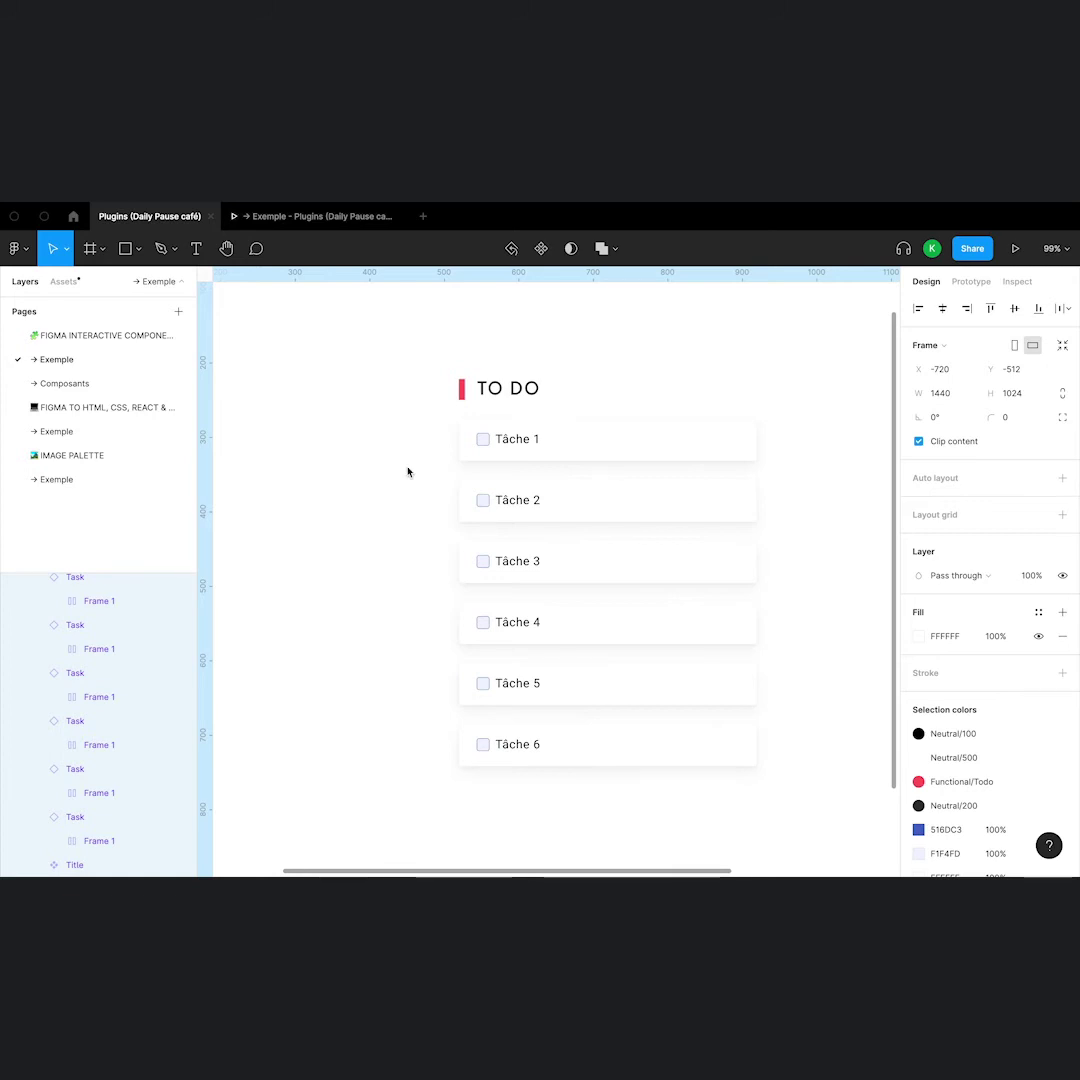
pyautogui.click(351, 396)
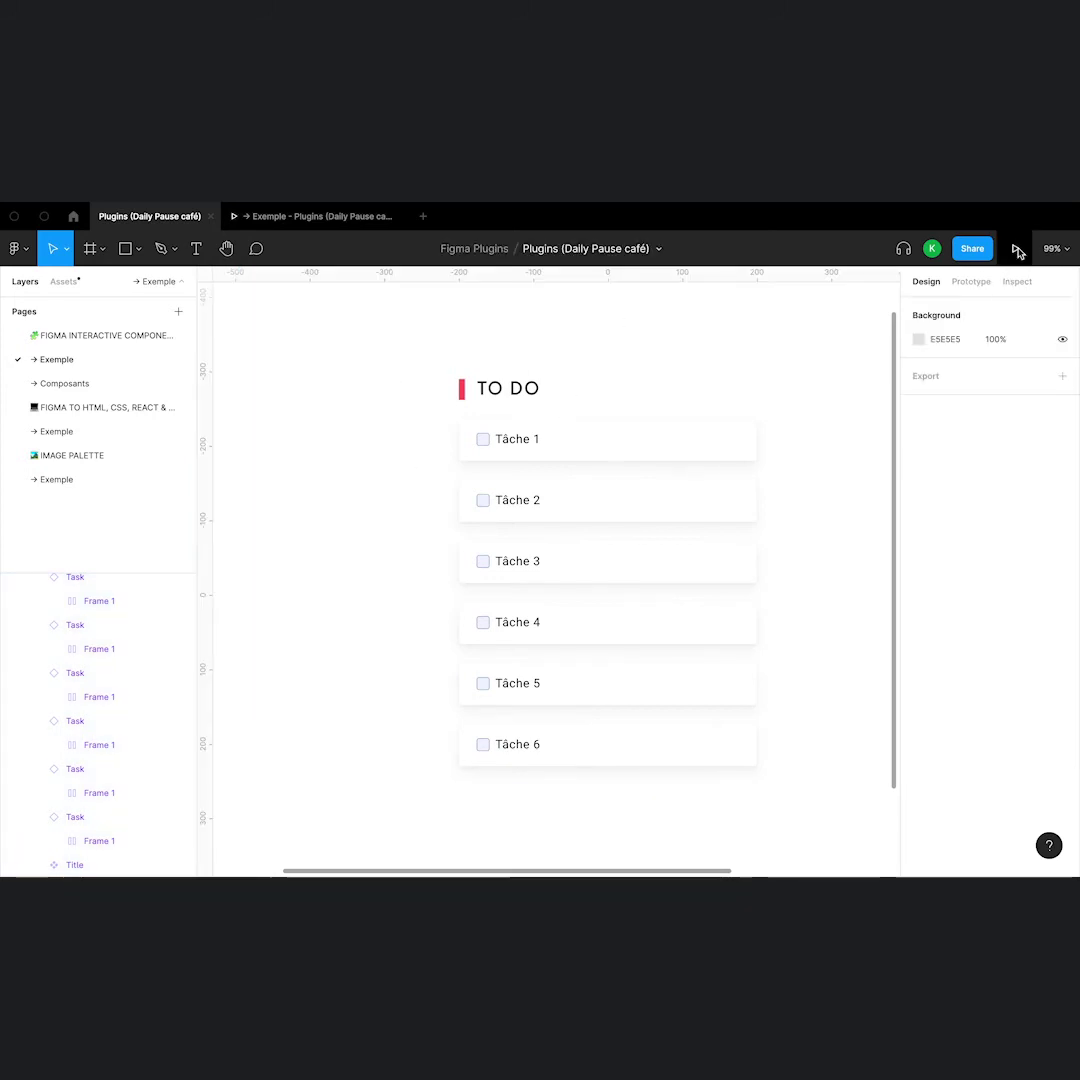
# - Present the Desktop - 1 frame as a prototype, then return to the editor and deselect
pyautogui.keyDown('ctrl'); pyautogui.scroll(-5, 675, 415); pyautogui.keyUp('ctrl')
pyautogui.click(415, 306)
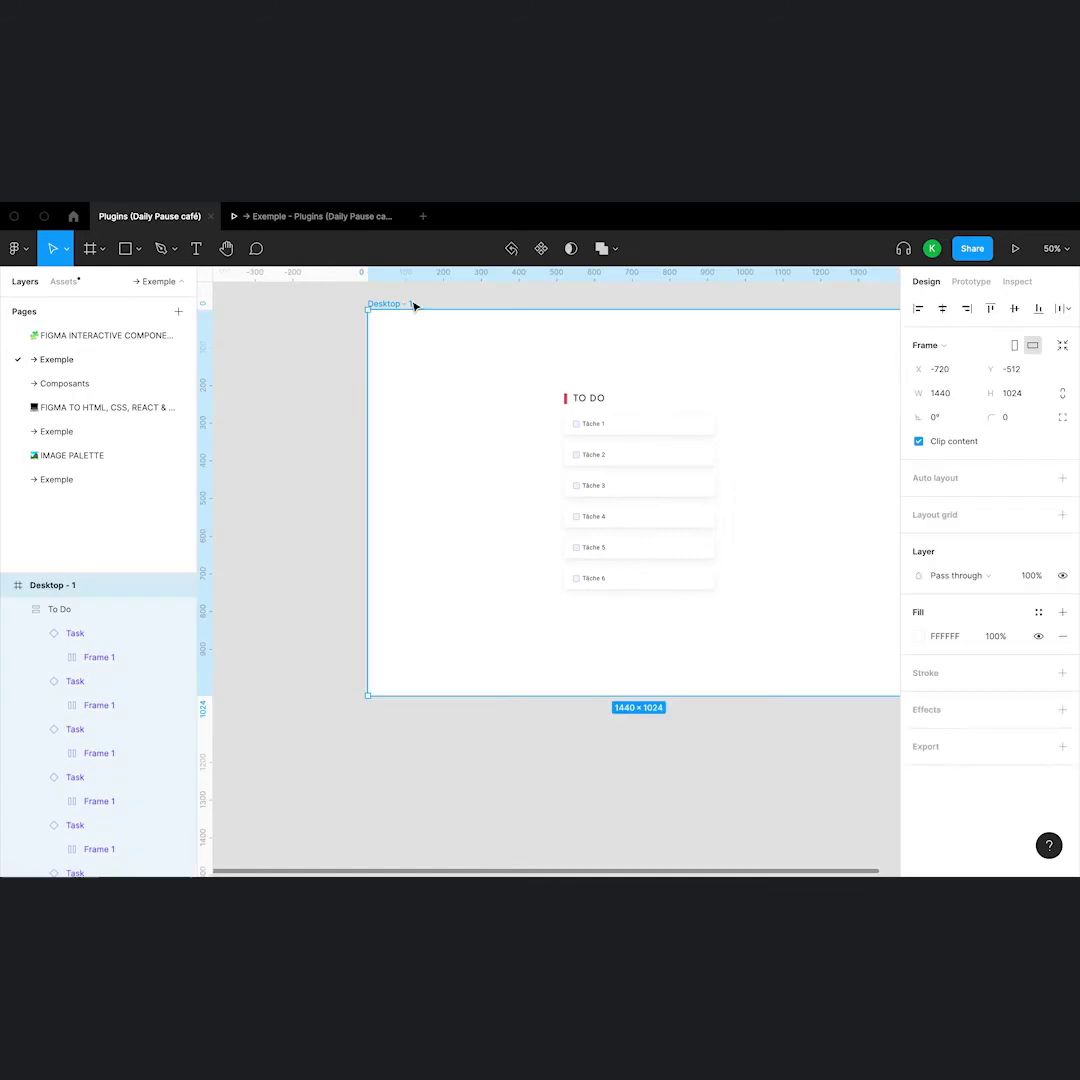
pyautogui.click(1015, 248)
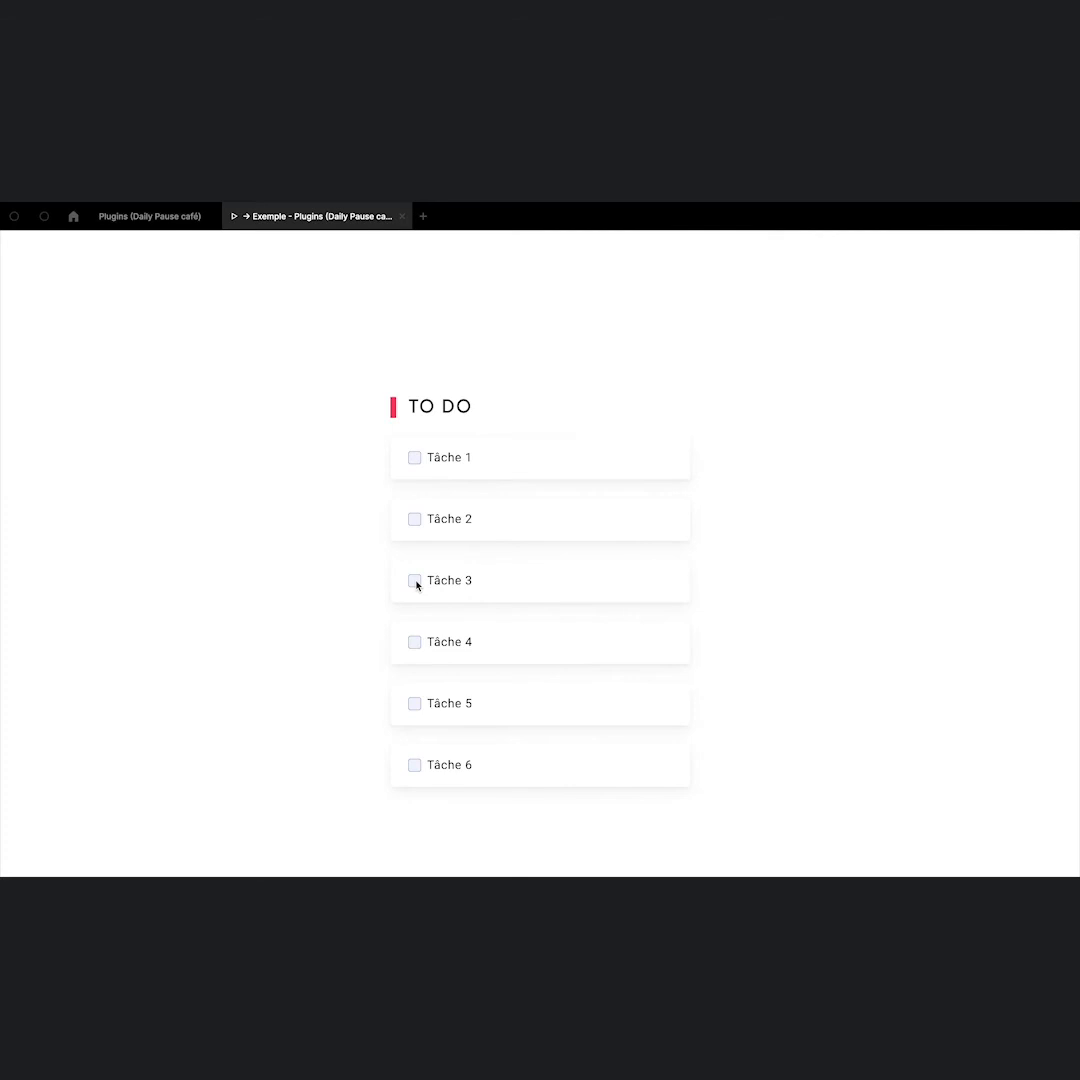
pyautogui.click(148, 217)
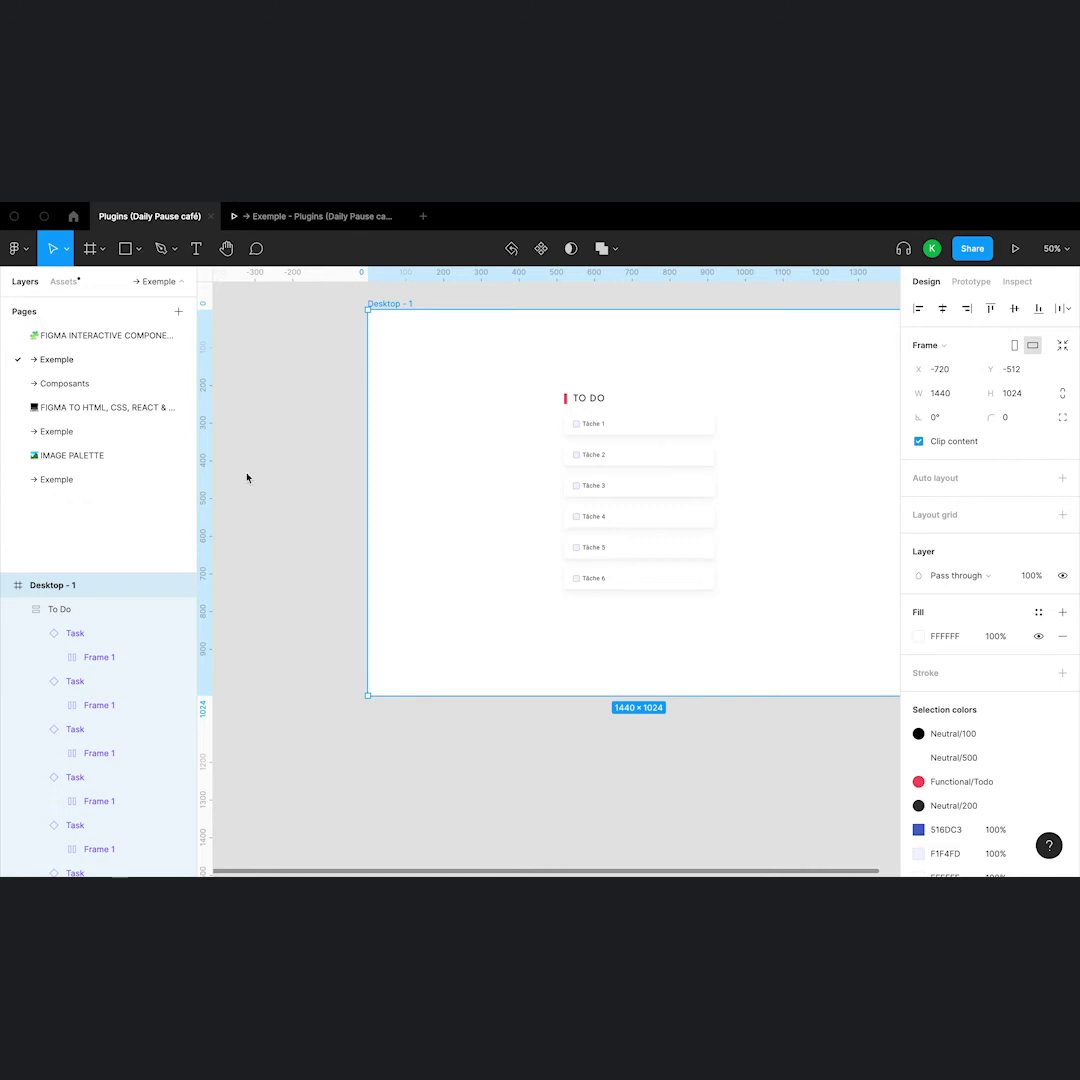
pyautogui.click(247, 477)
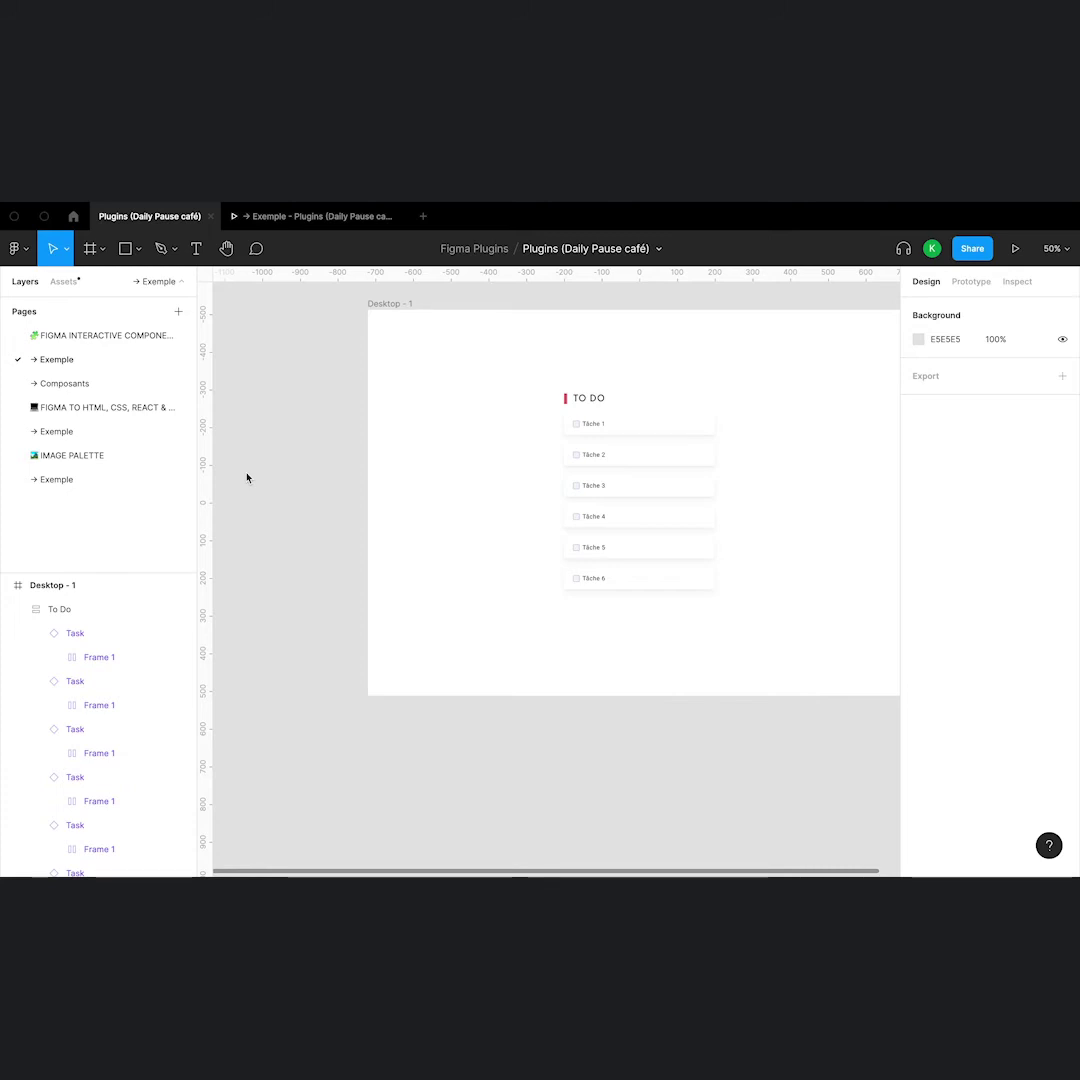
# - In Prototype mode on Composants, connect the Default checkbox variant to the Hover variant
pyautogui.click(62, 385)
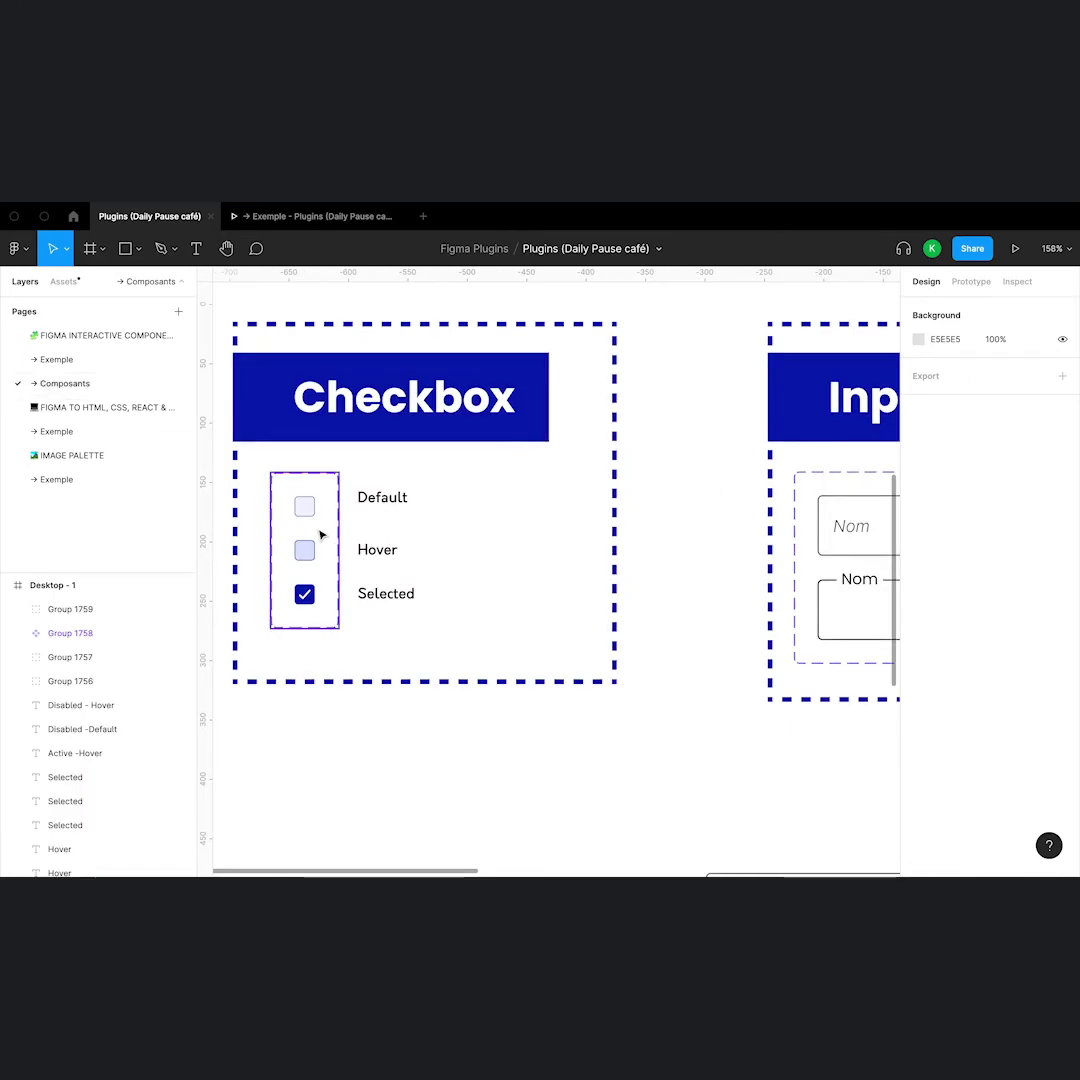
pyautogui.scroll(3, 292, 535)
pyautogui.scroll(3, 292, 537)
pyautogui.hscroll(-1, 292, 537)
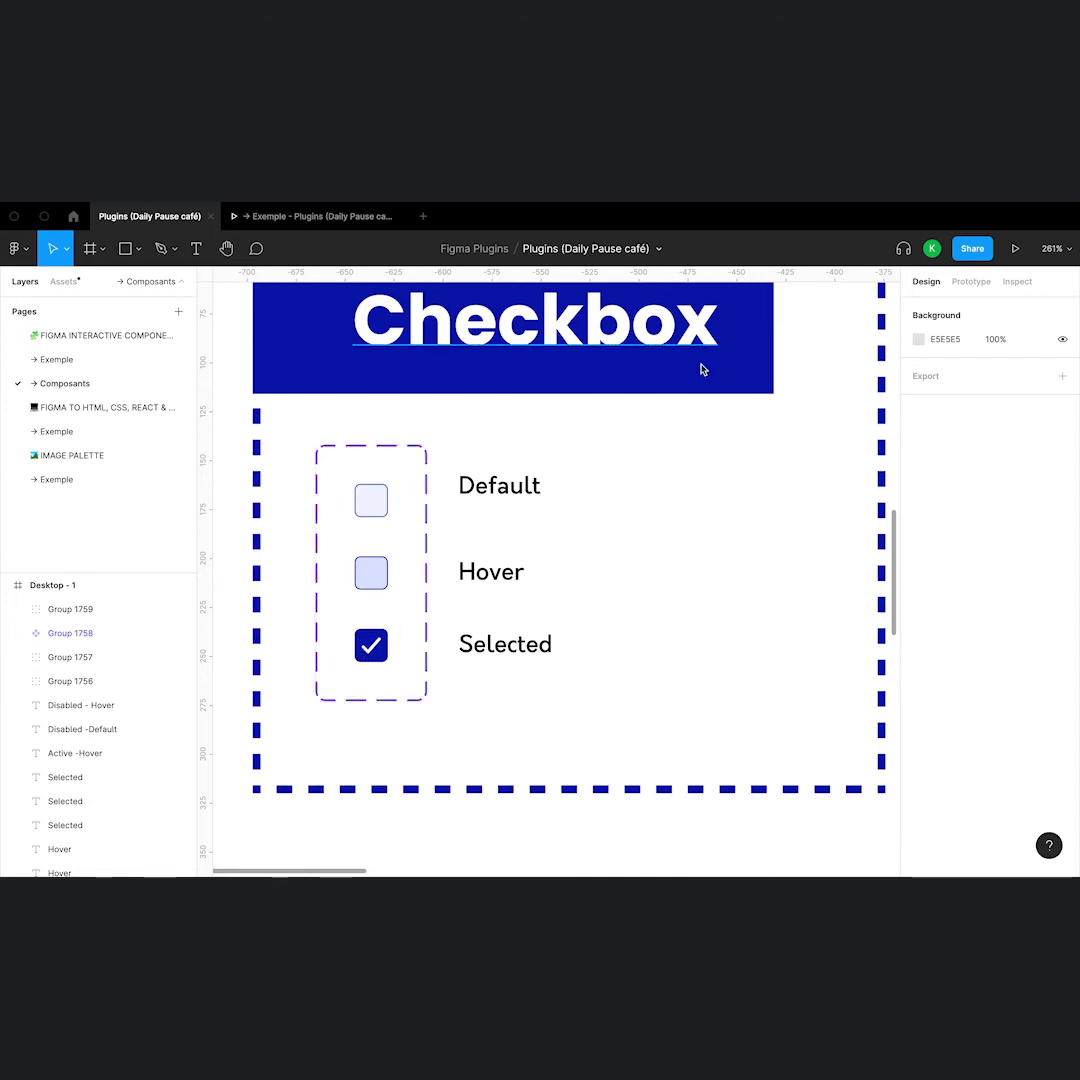
pyautogui.click(972, 281)
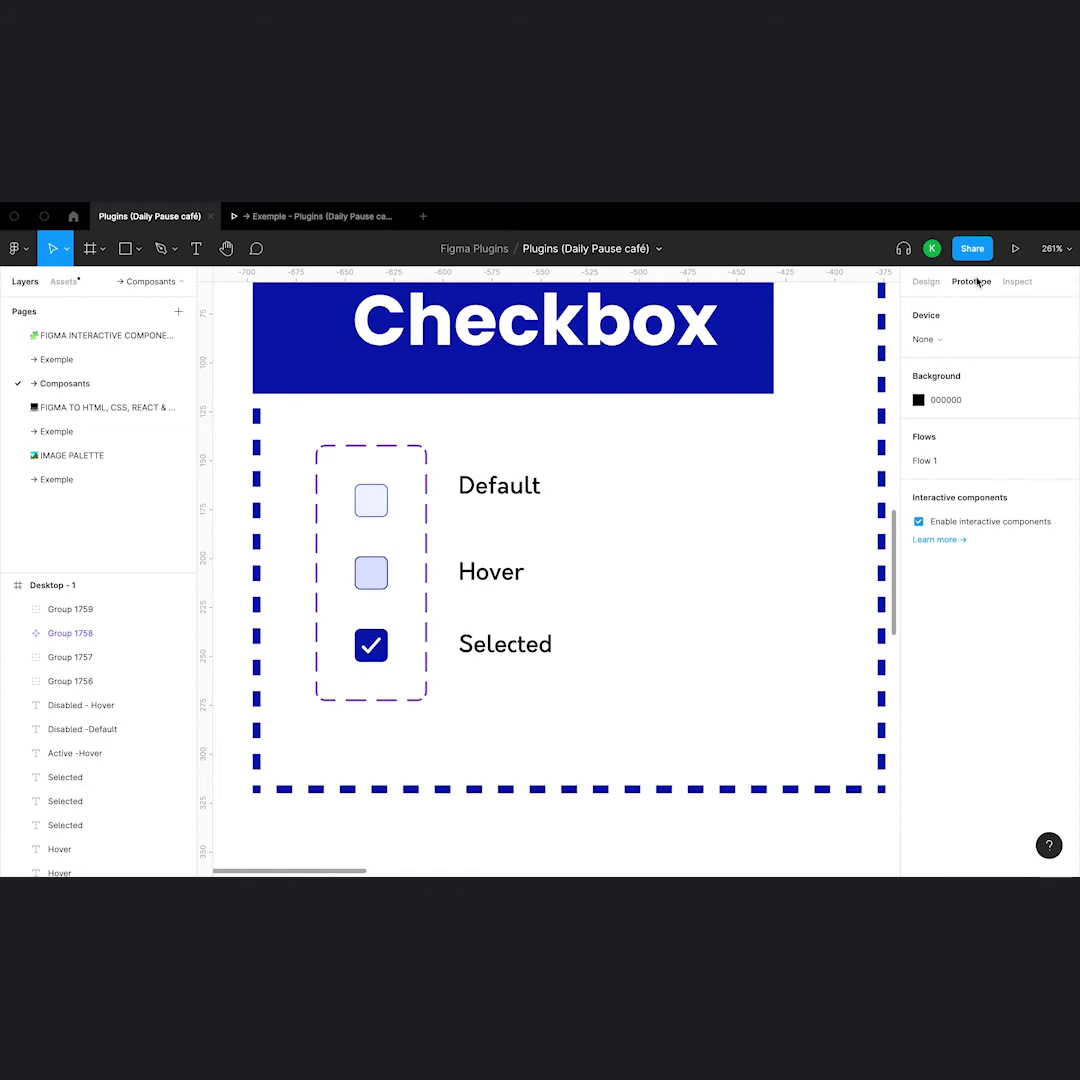
pyautogui.click(383, 505)
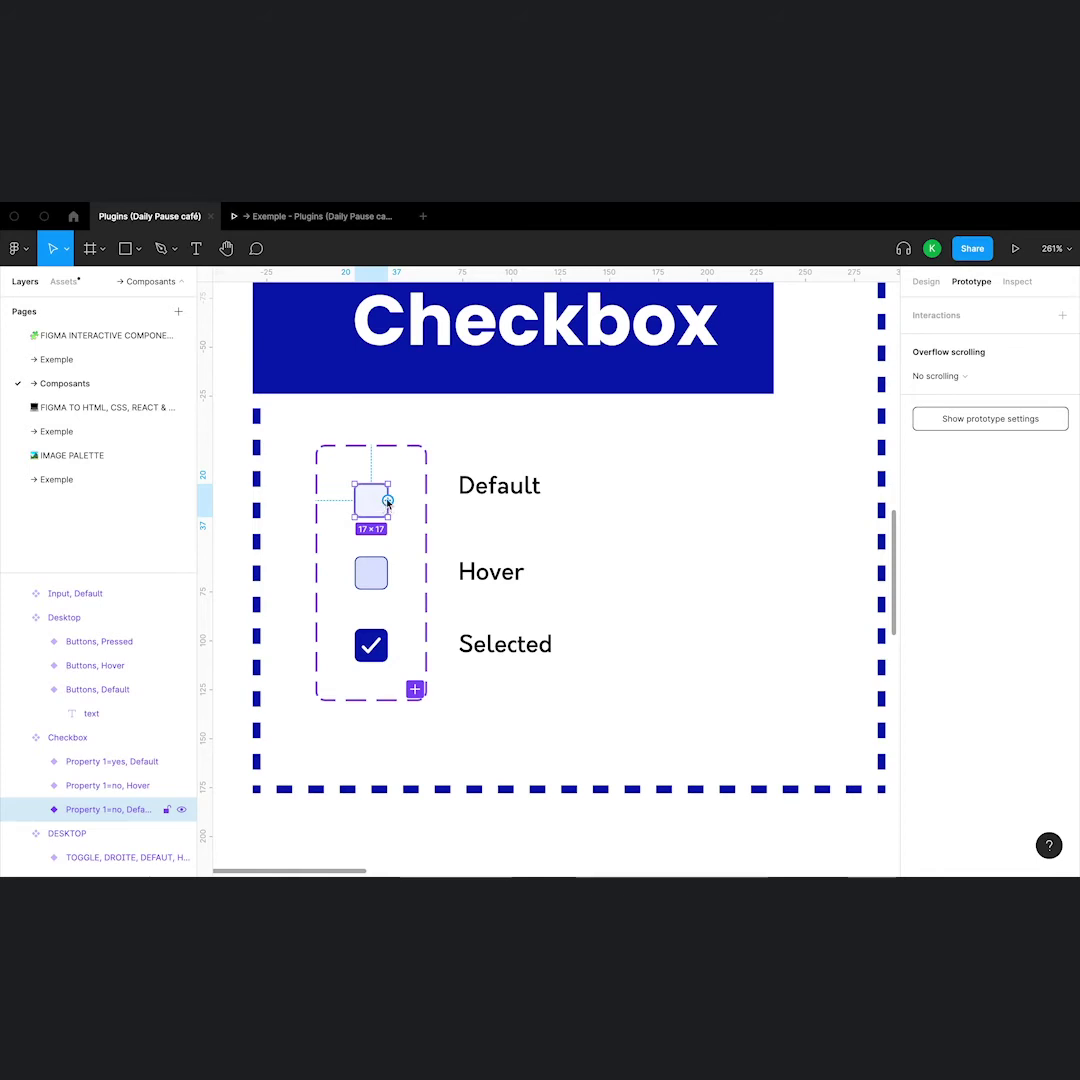
pyautogui.moveTo(388, 501); pyautogui.dragTo(364, 569)
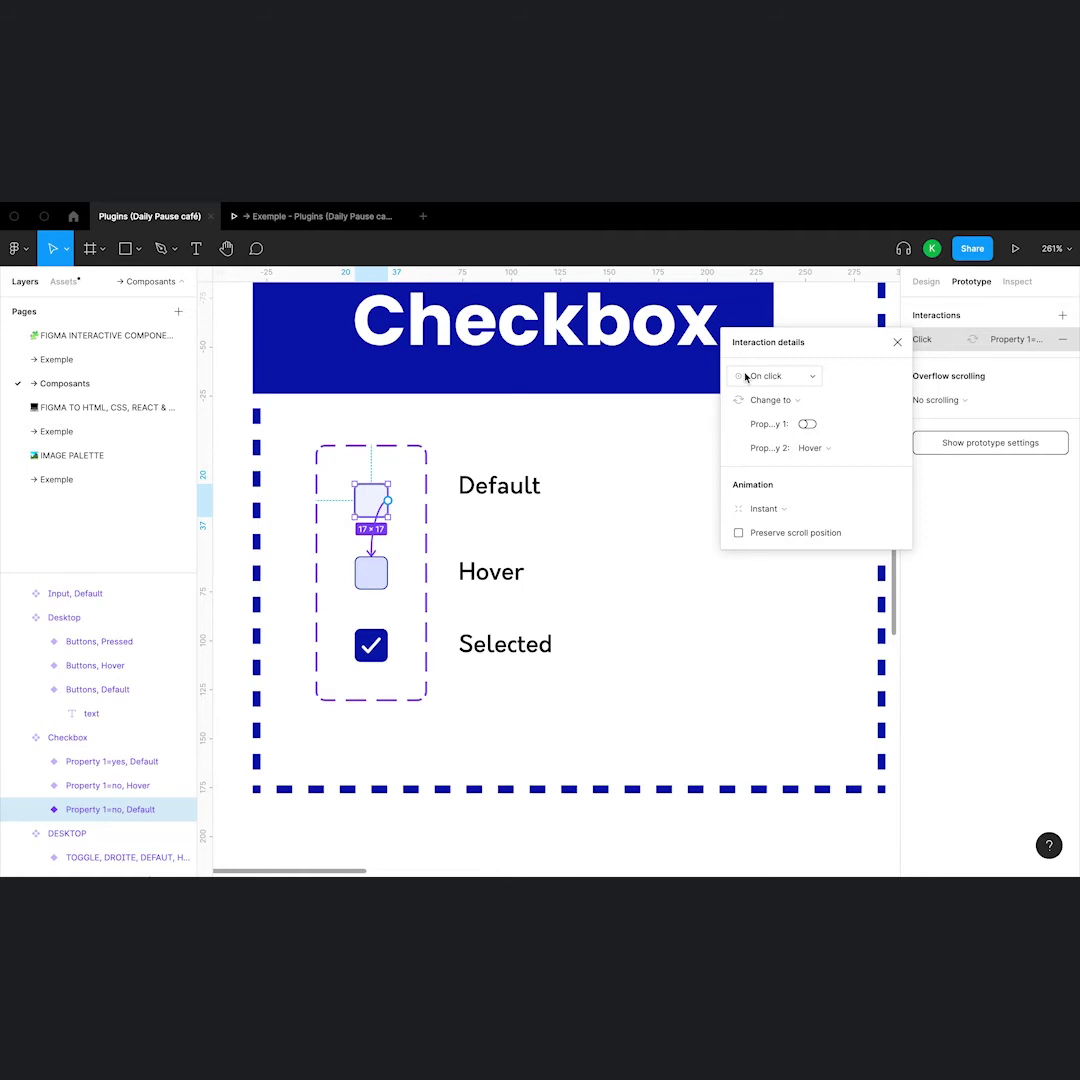
# - Set the Default checkbox interaction to While hovering with Change to Hover
pyautogui.click(768, 379)
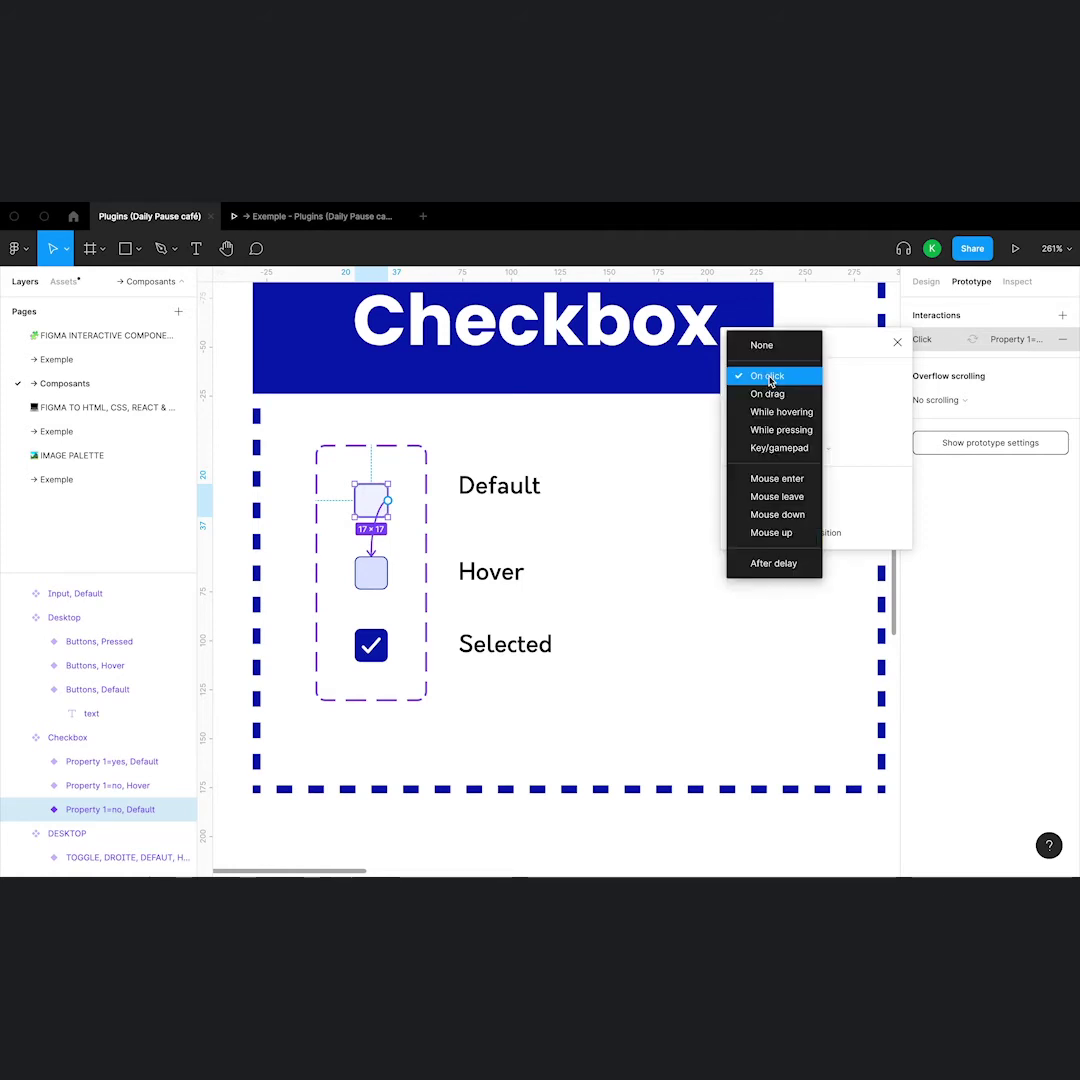
pyautogui.click(782, 411)
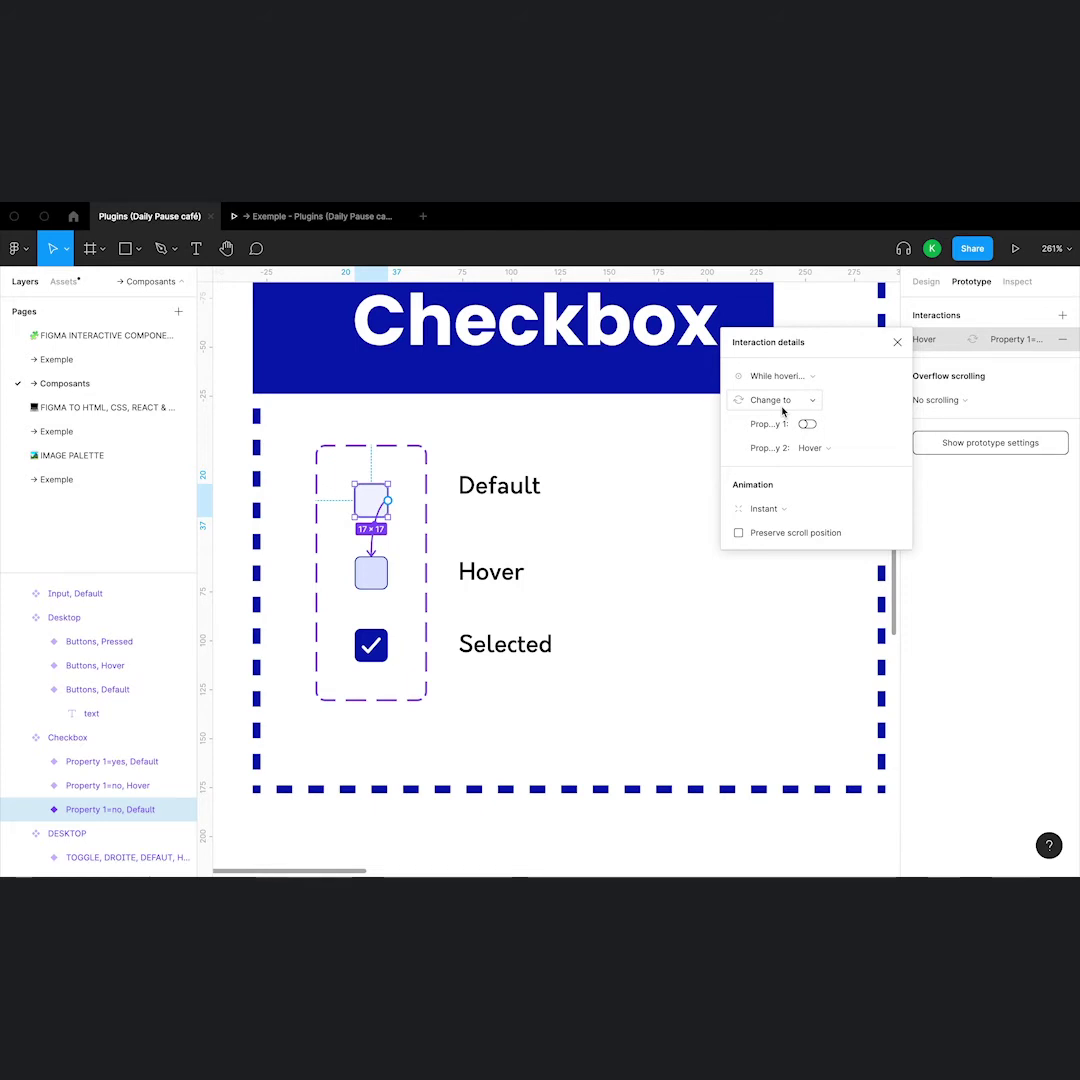
pyautogui.click(783, 405)
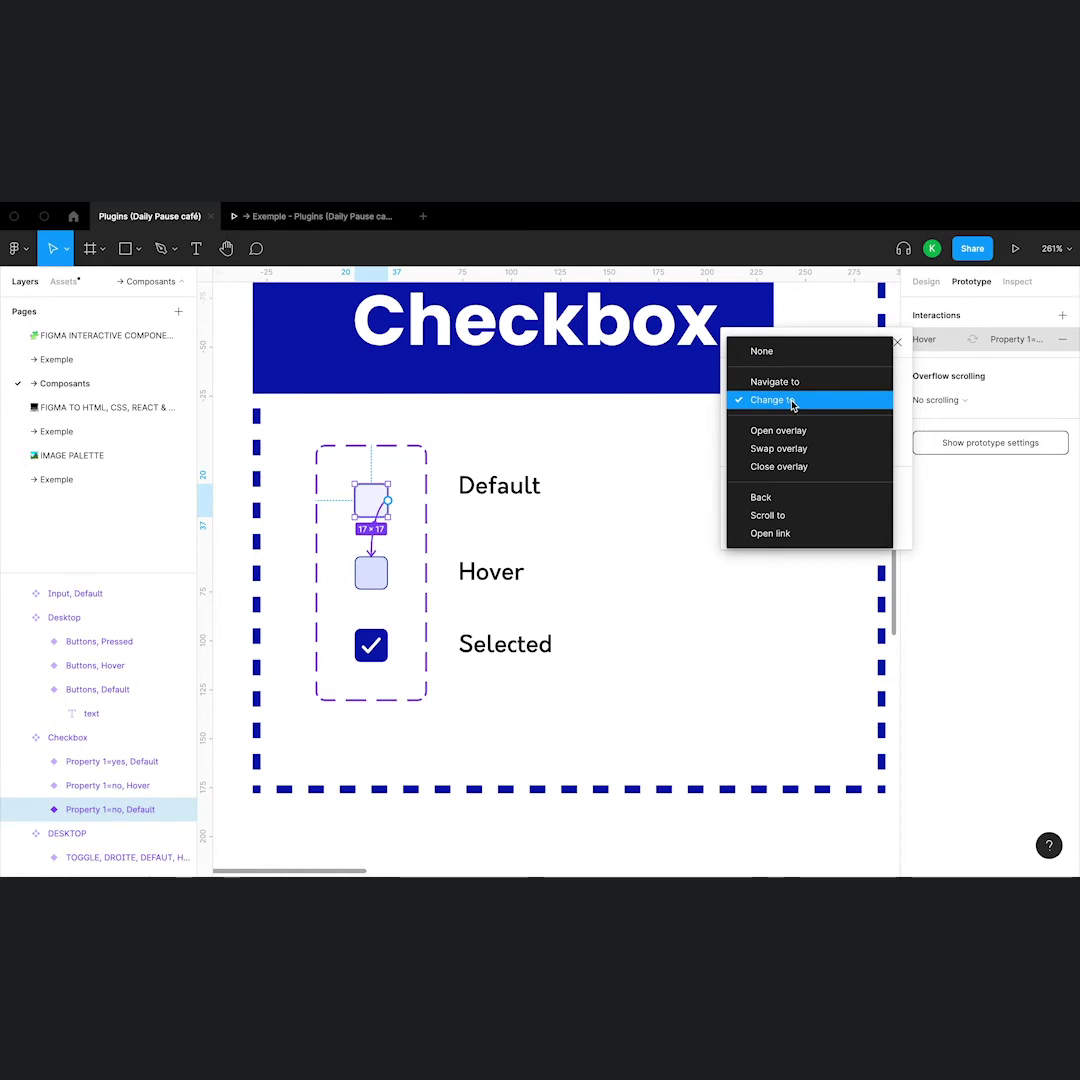
pyautogui.click(792, 401)
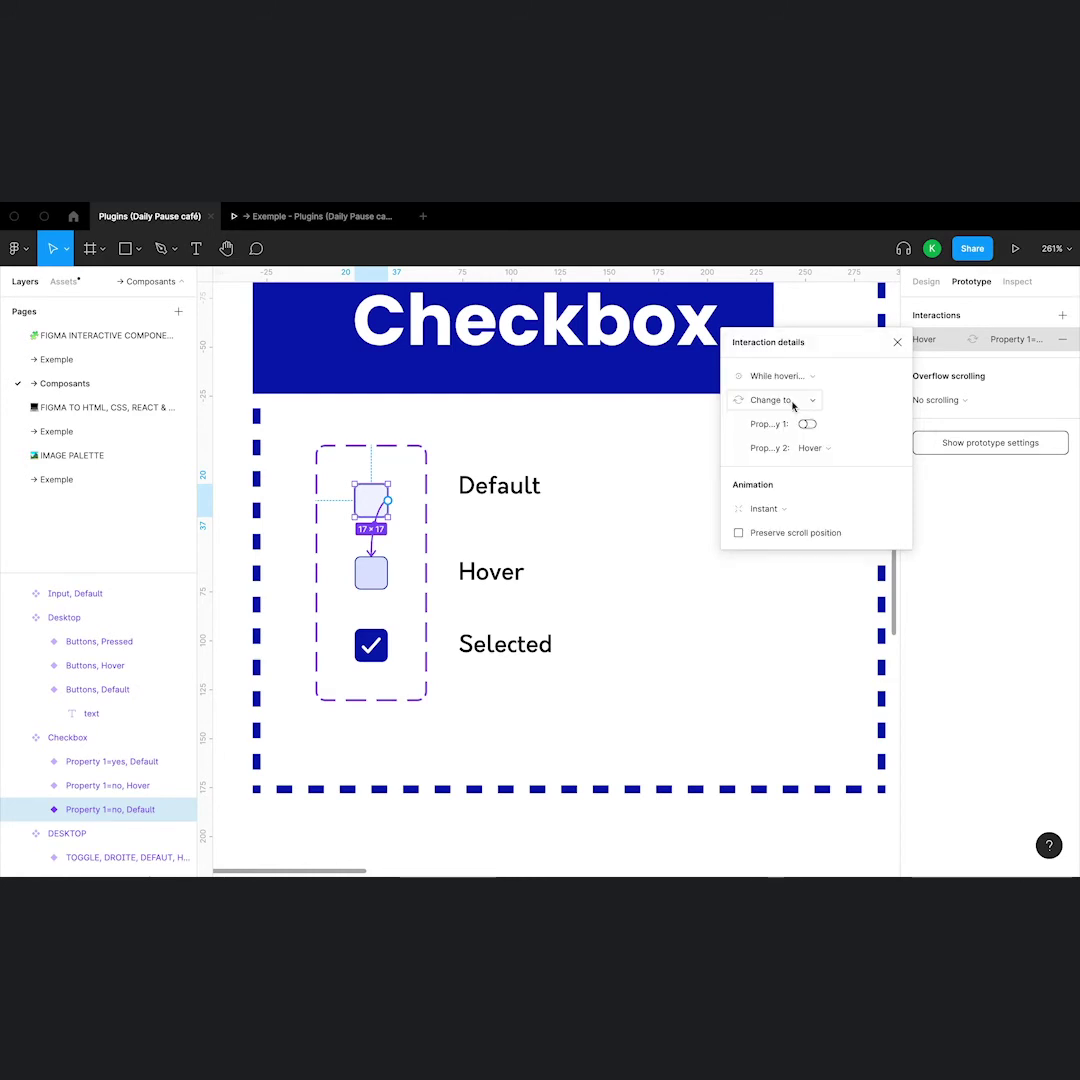
pyautogui.click(576, 533)
pyautogui.click(379, 572)
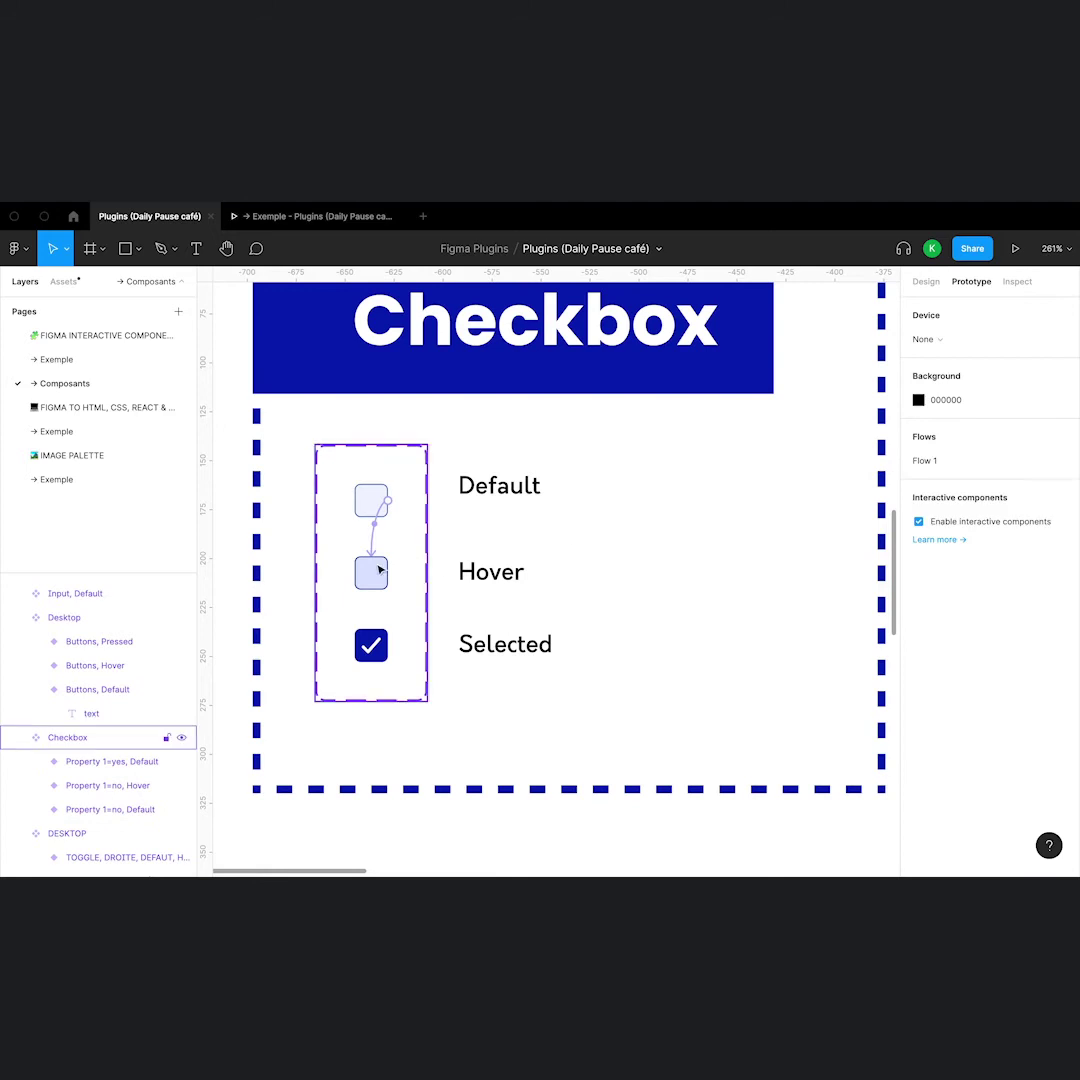
pyautogui.click(379, 574)
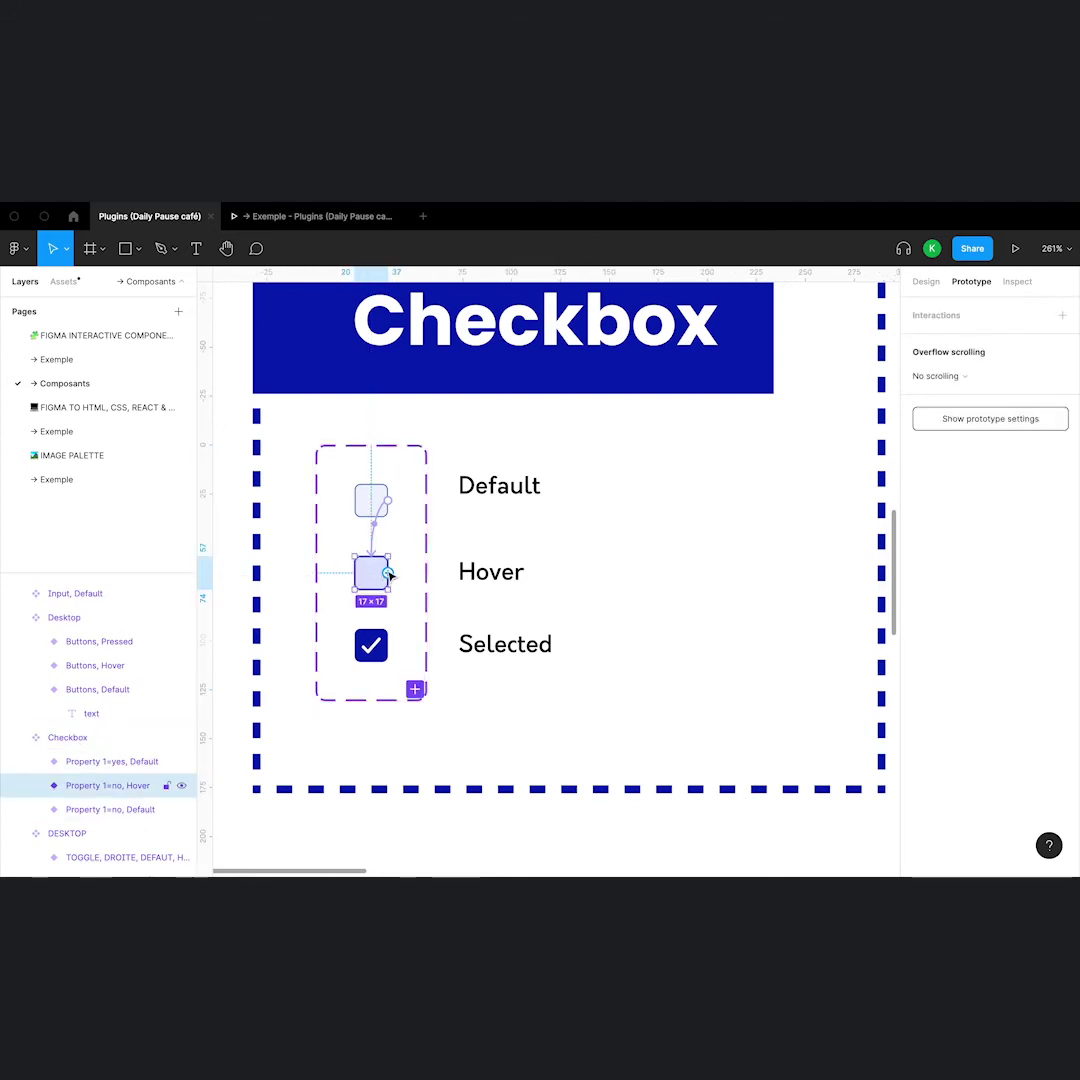
# - Connect the Hover checkbox variant to Selected with On click / Change to
pyautogui.moveTo(388, 573); pyautogui.dragTo(882, 515)
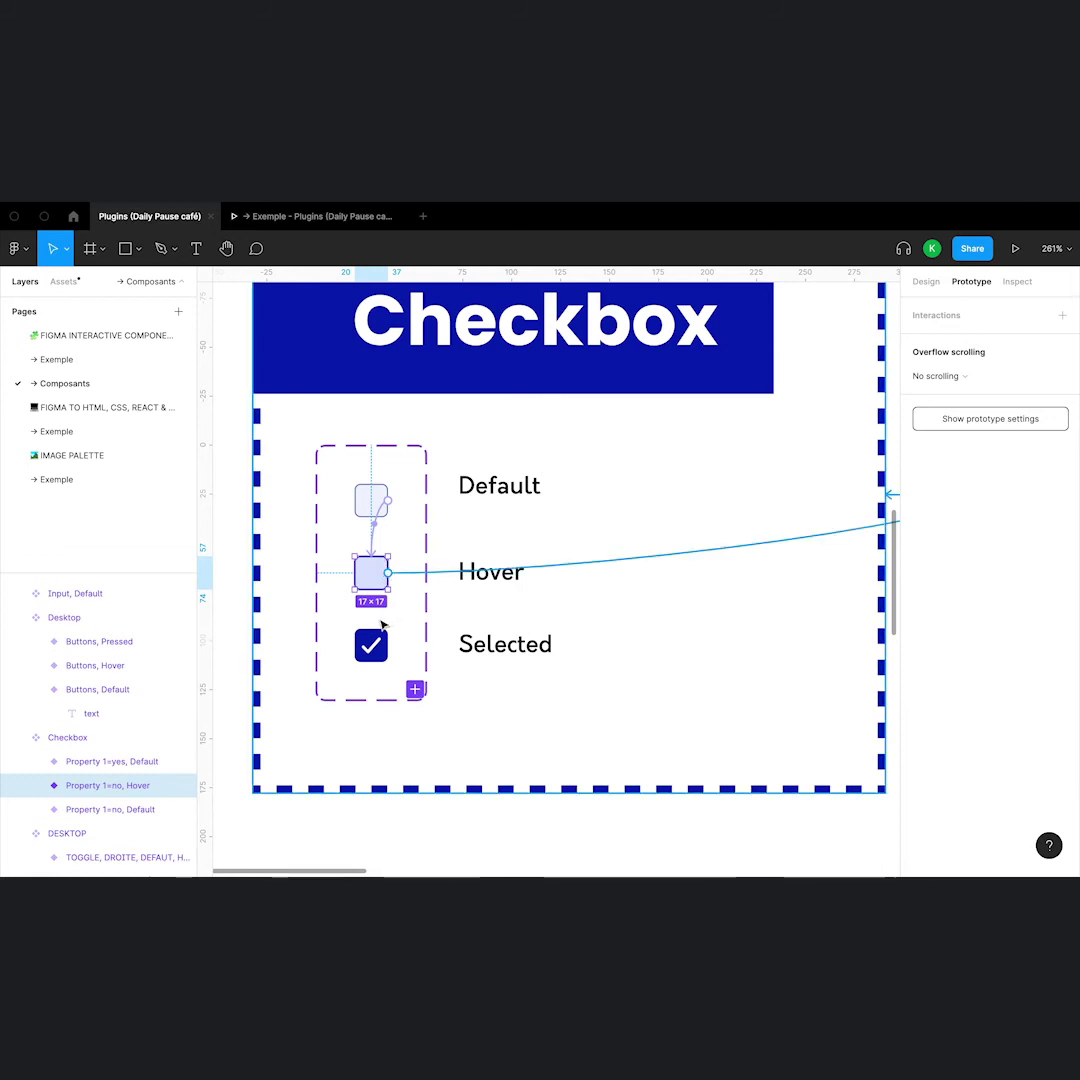
pyautogui.moveTo(388, 573); pyautogui.dragTo(362, 637)
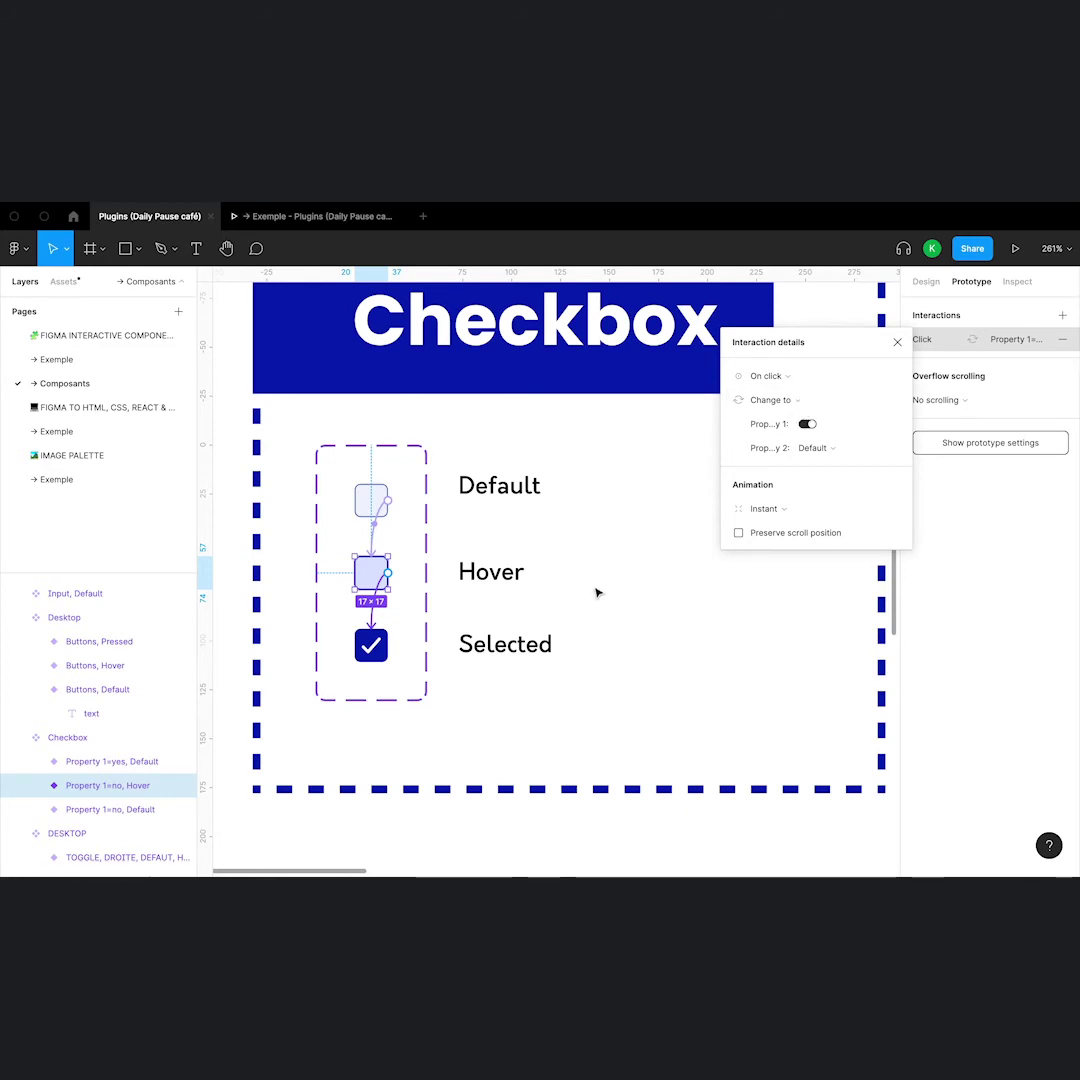
pyautogui.click(572, 635)
# - Connect the Selected checkbox variant back to Default on click
pyautogui.click(372, 646)
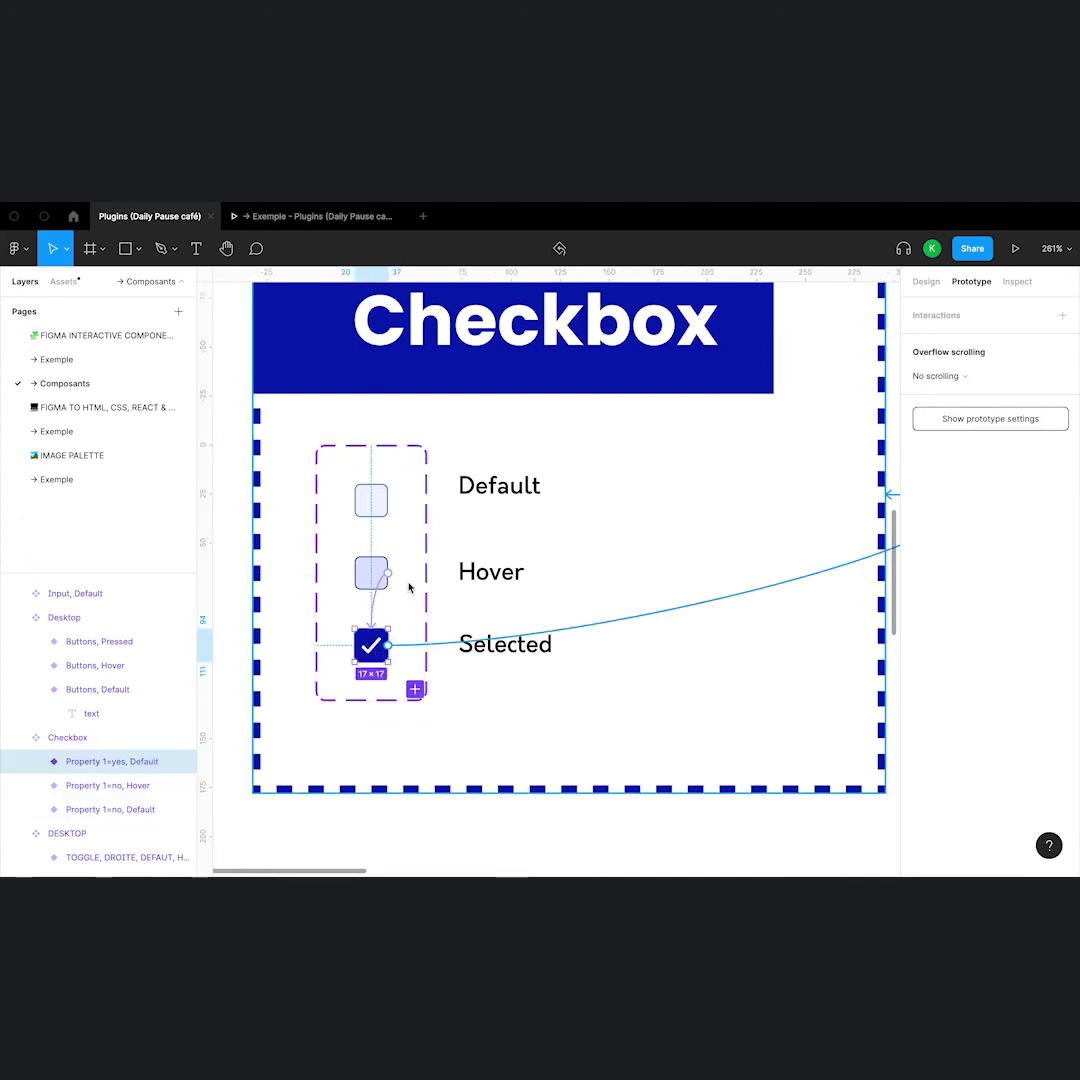
pyautogui.moveTo(400, 516); pyautogui.dragTo(385, 511)
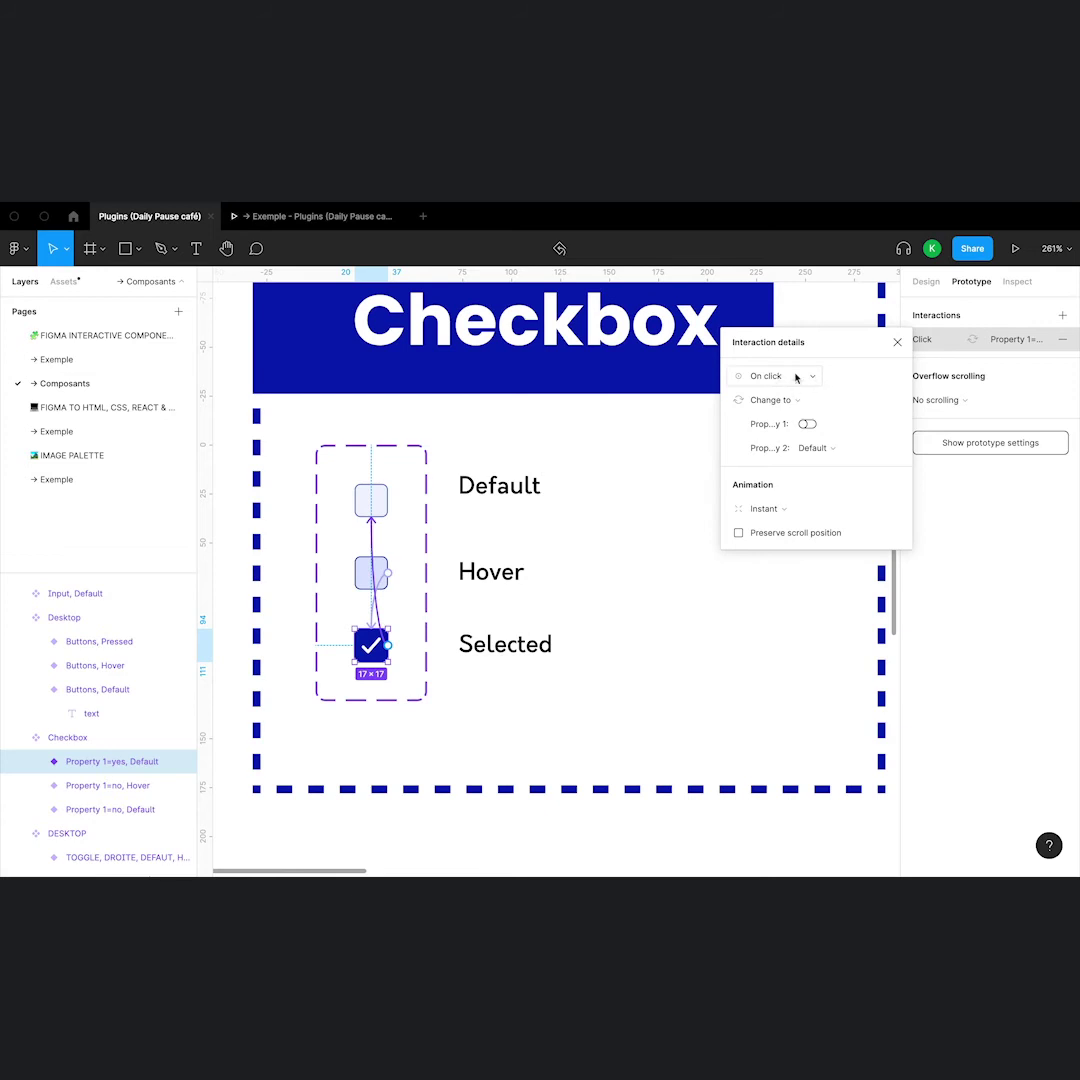
pyautogui.click(574, 545)
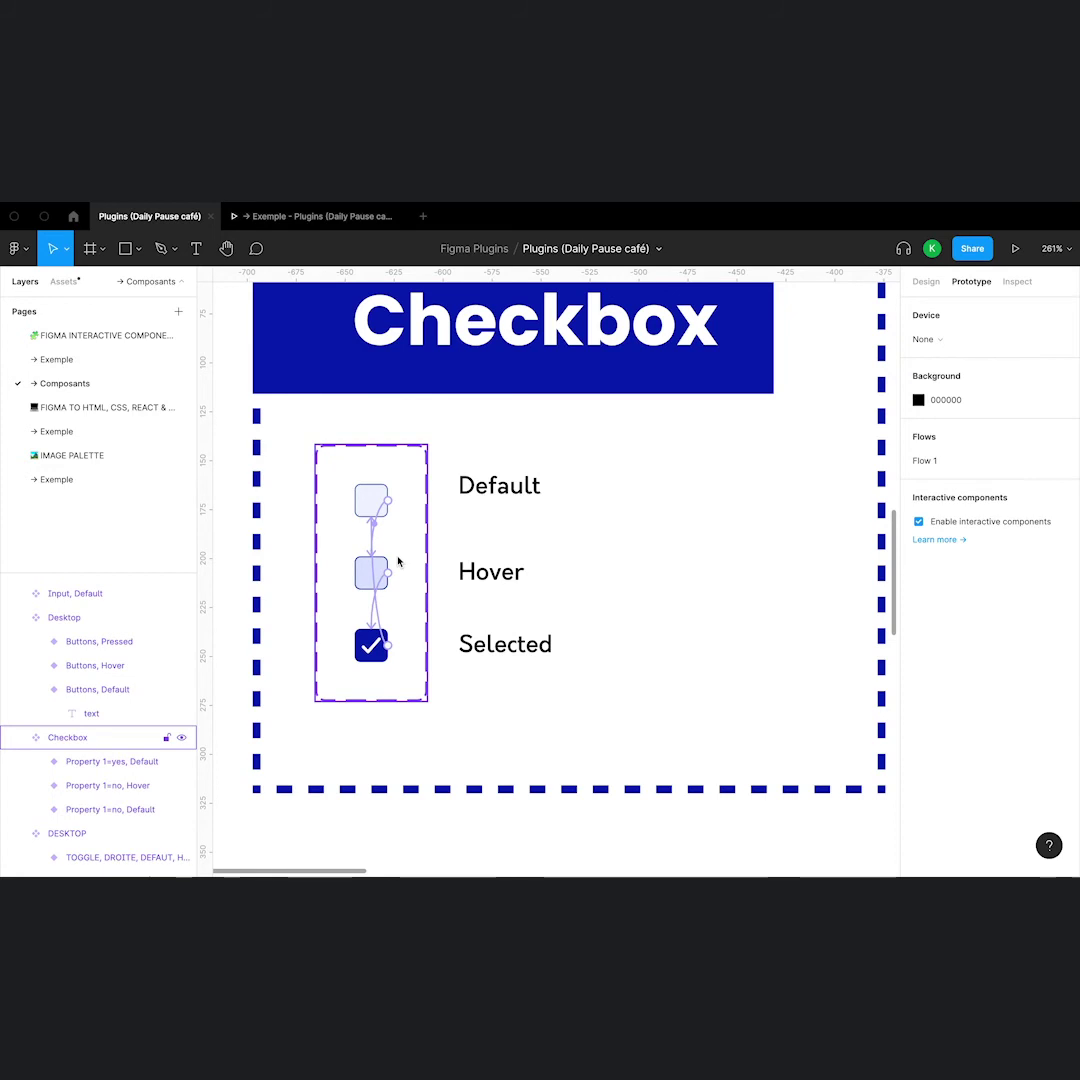
# - Test the TO DO prototype by toggling Tâche 1–5, leaving Tâche 1 and 2 ticked
pyautogui.click(333, 218)
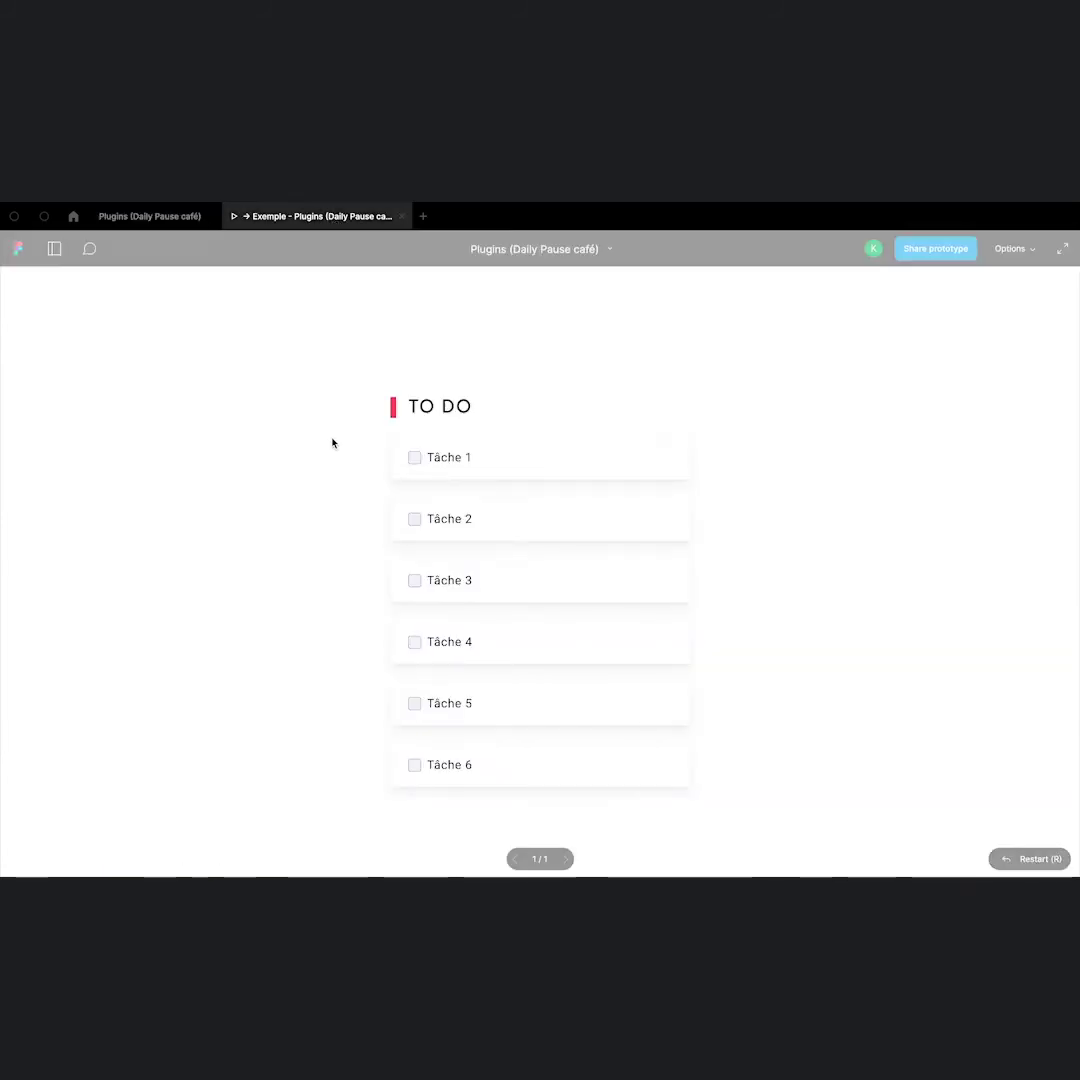
pyautogui.click(415, 461)
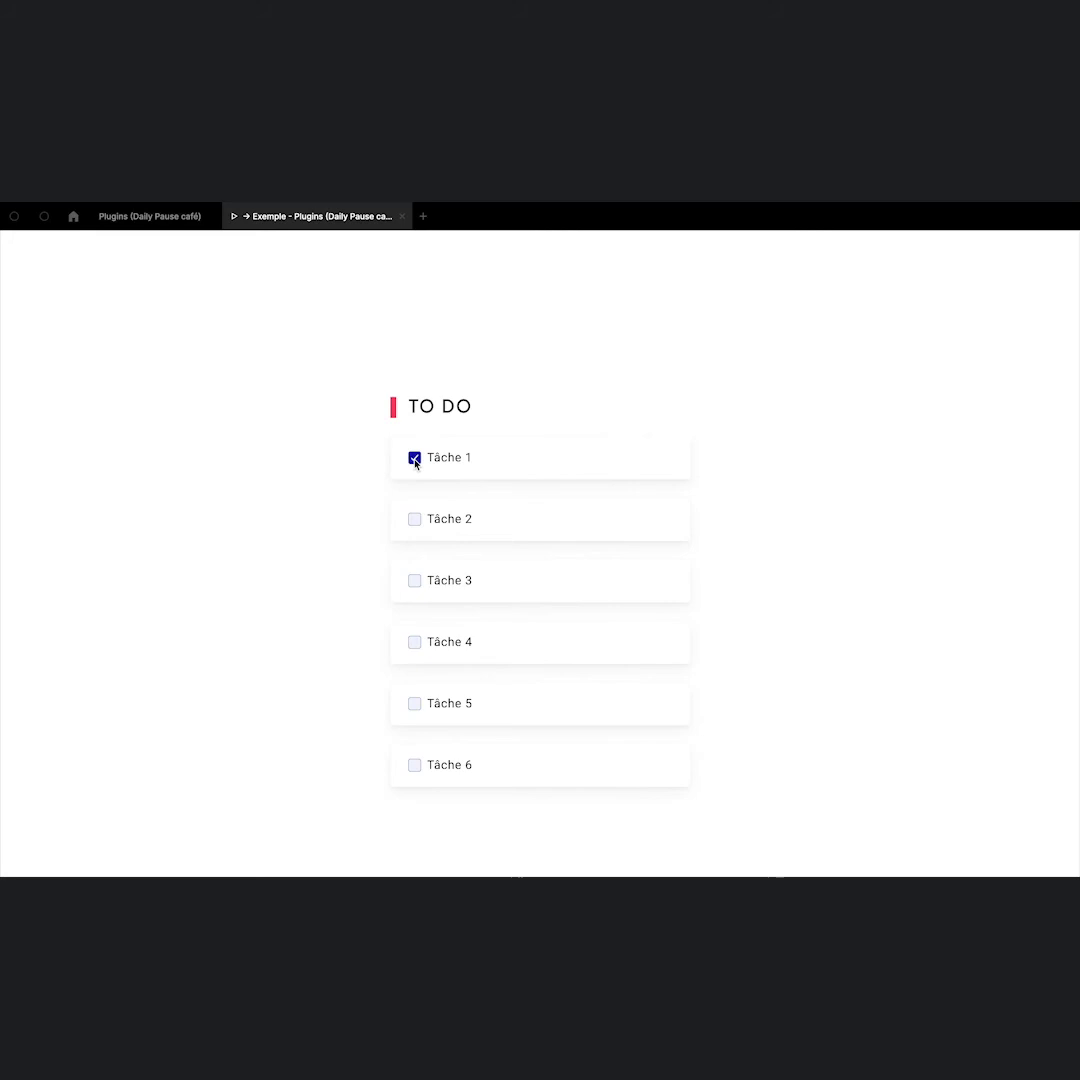
pyautogui.click(415, 461)
pyautogui.click(415, 519)
pyautogui.click(415, 458)
pyautogui.click(415, 581)
pyautogui.click(415, 643)
pyautogui.click(414, 704)
pyautogui.click(414, 643)
pyautogui.click(414, 704)
pyautogui.click(415, 581)
pyautogui.click(415, 519)
pyautogui.click(415, 458)
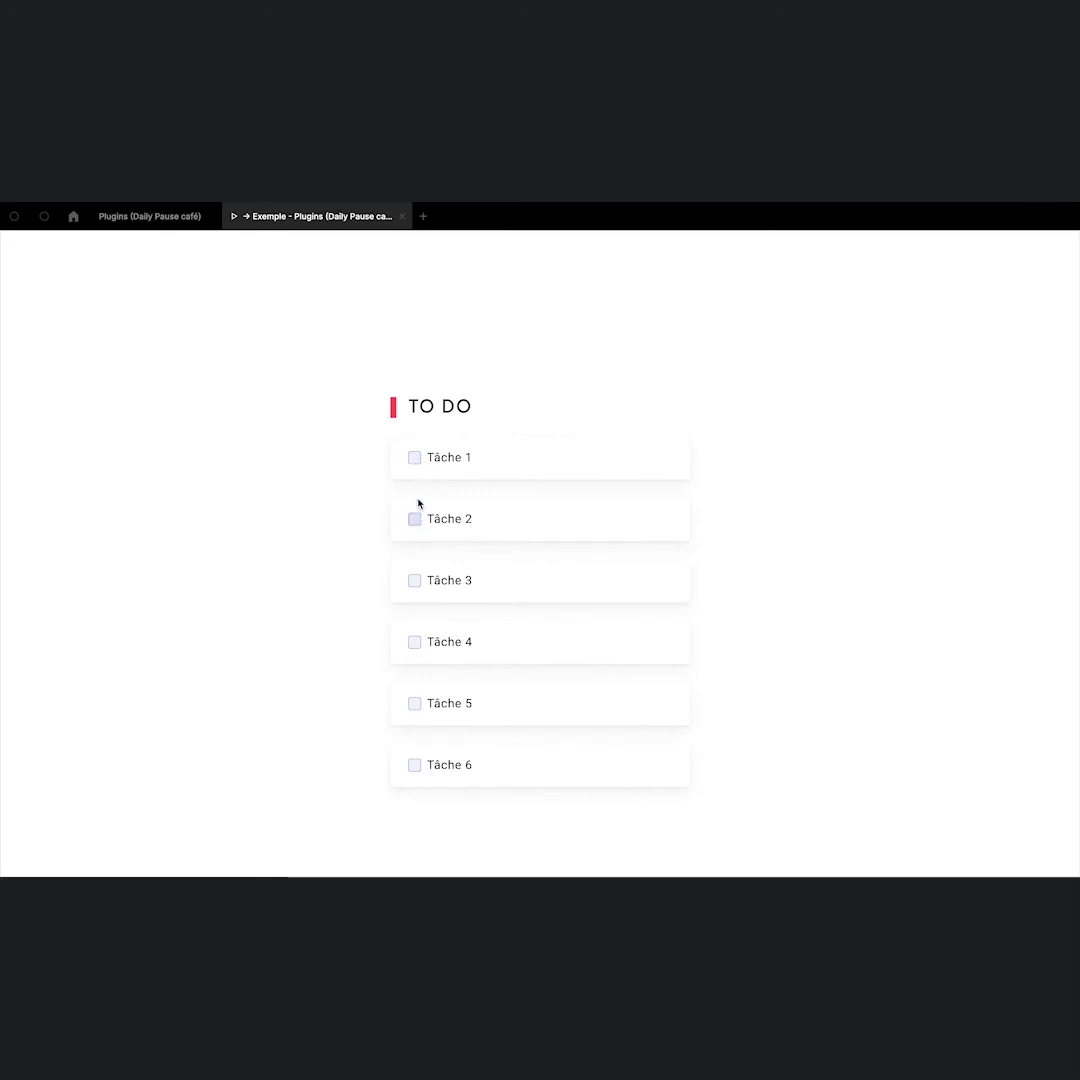
pyautogui.click(415, 458)
pyautogui.click(415, 519)
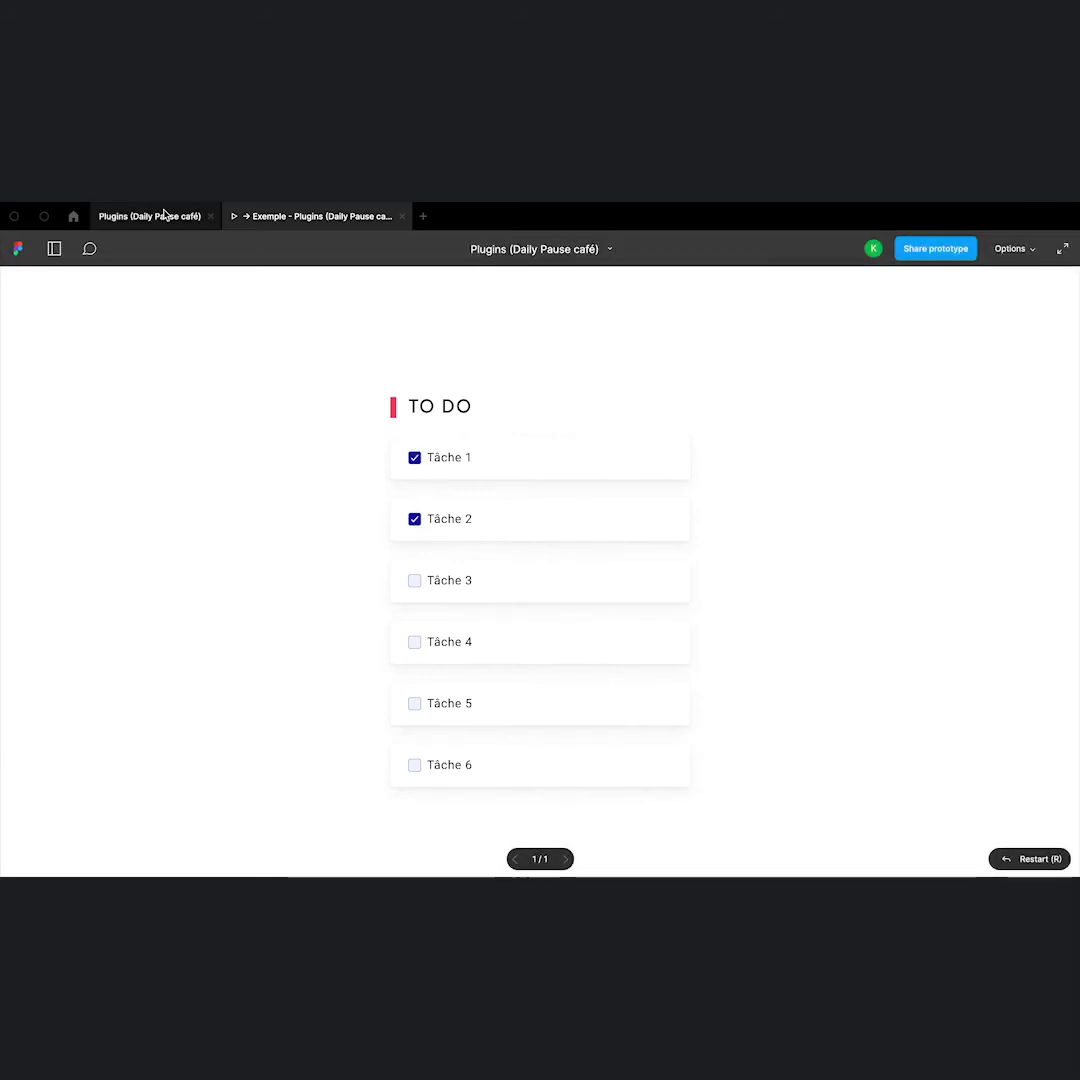
pyautogui.click(165, 215)
# - Look over the TO DO frame on Exemple, then go to the Composants page
pyautogui.click(57, 359)
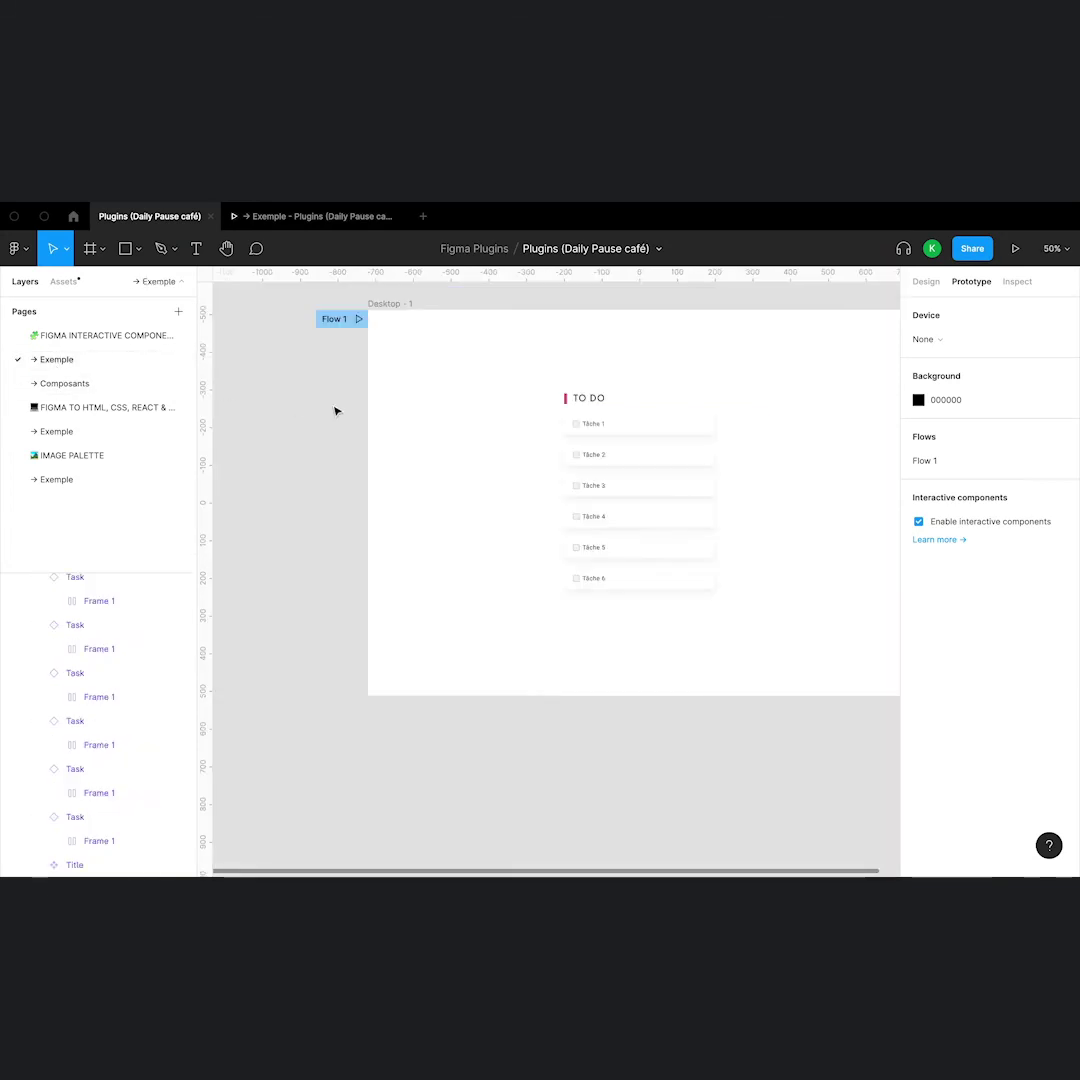
pyautogui.hscroll(3, 738, 376)
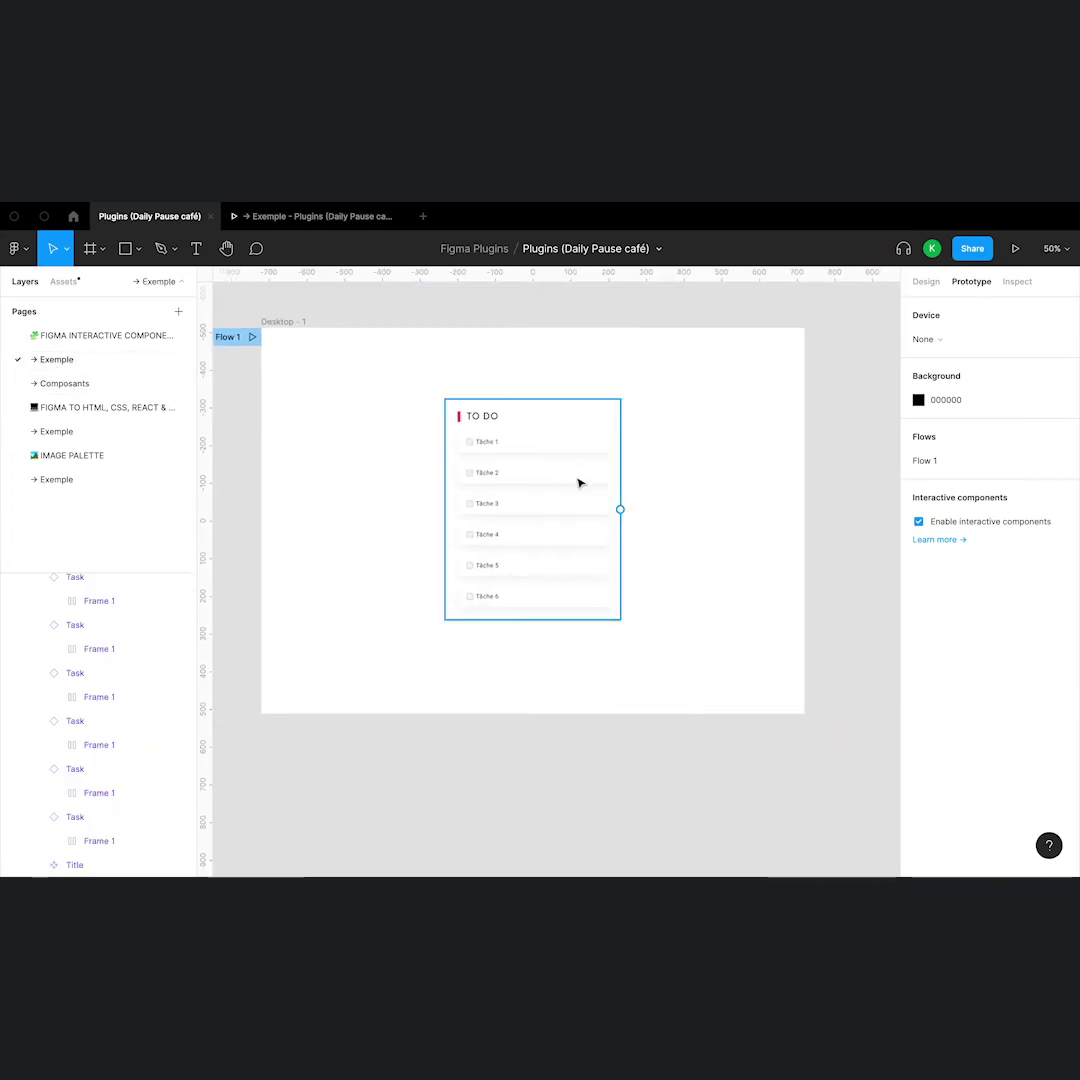
pyautogui.scroll(3, 578, 483)
pyautogui.click(490, 404)
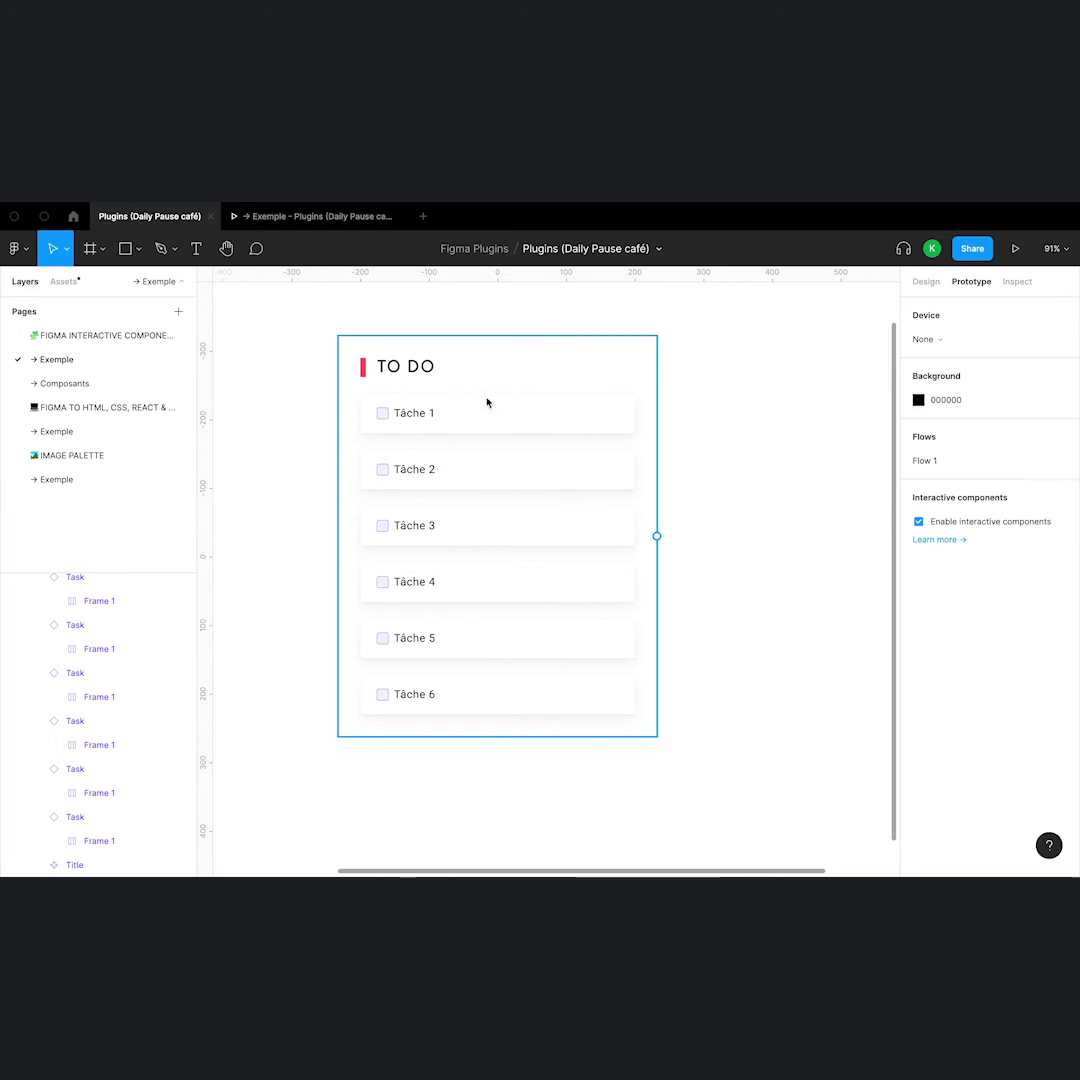
pyautogui.click(320, 408)
pyautogui.click(62, 385)
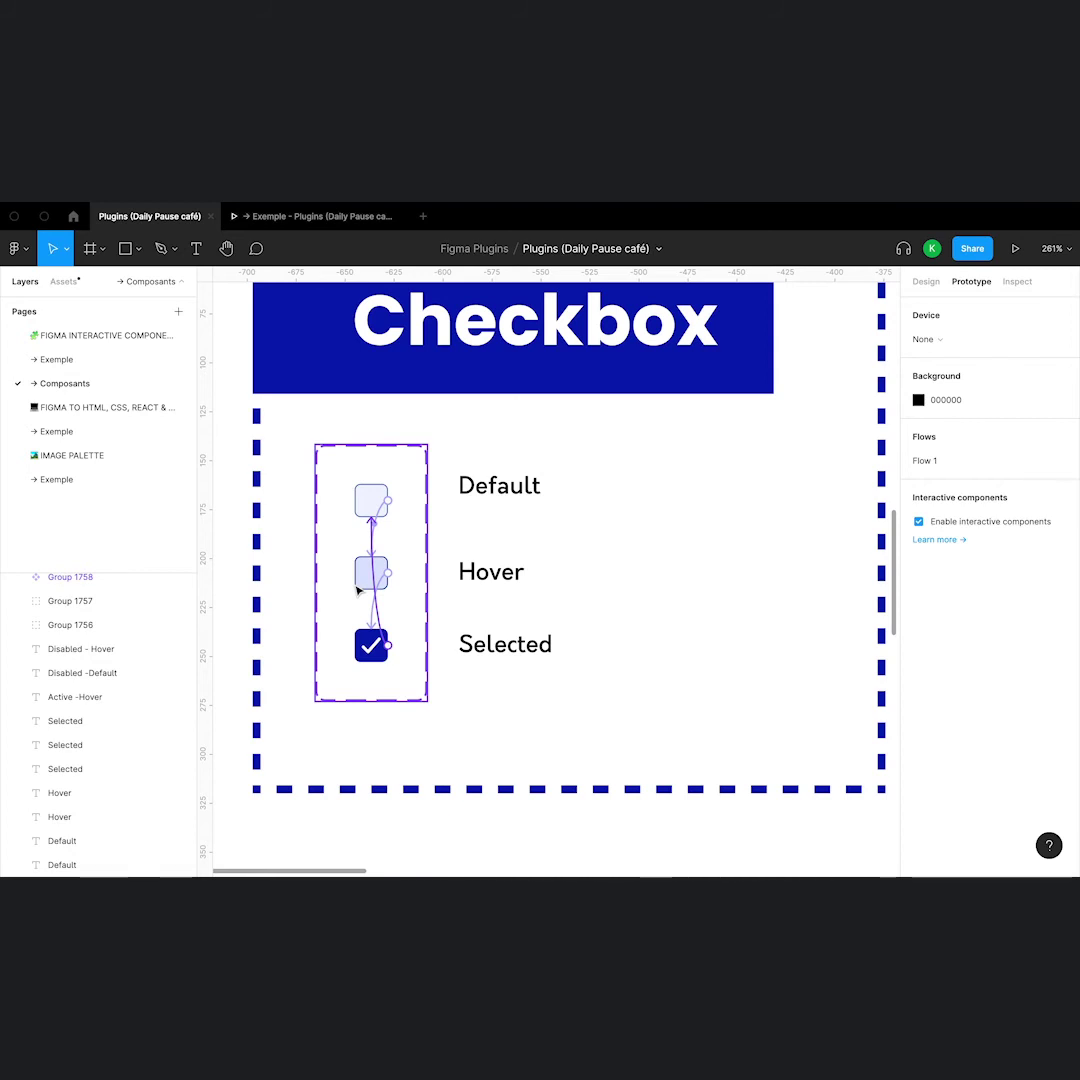
# - Retest the TO DO prototype, toggling Tâche 1–3 until all tasks are unchecked
pyautogui.click(342, 217)
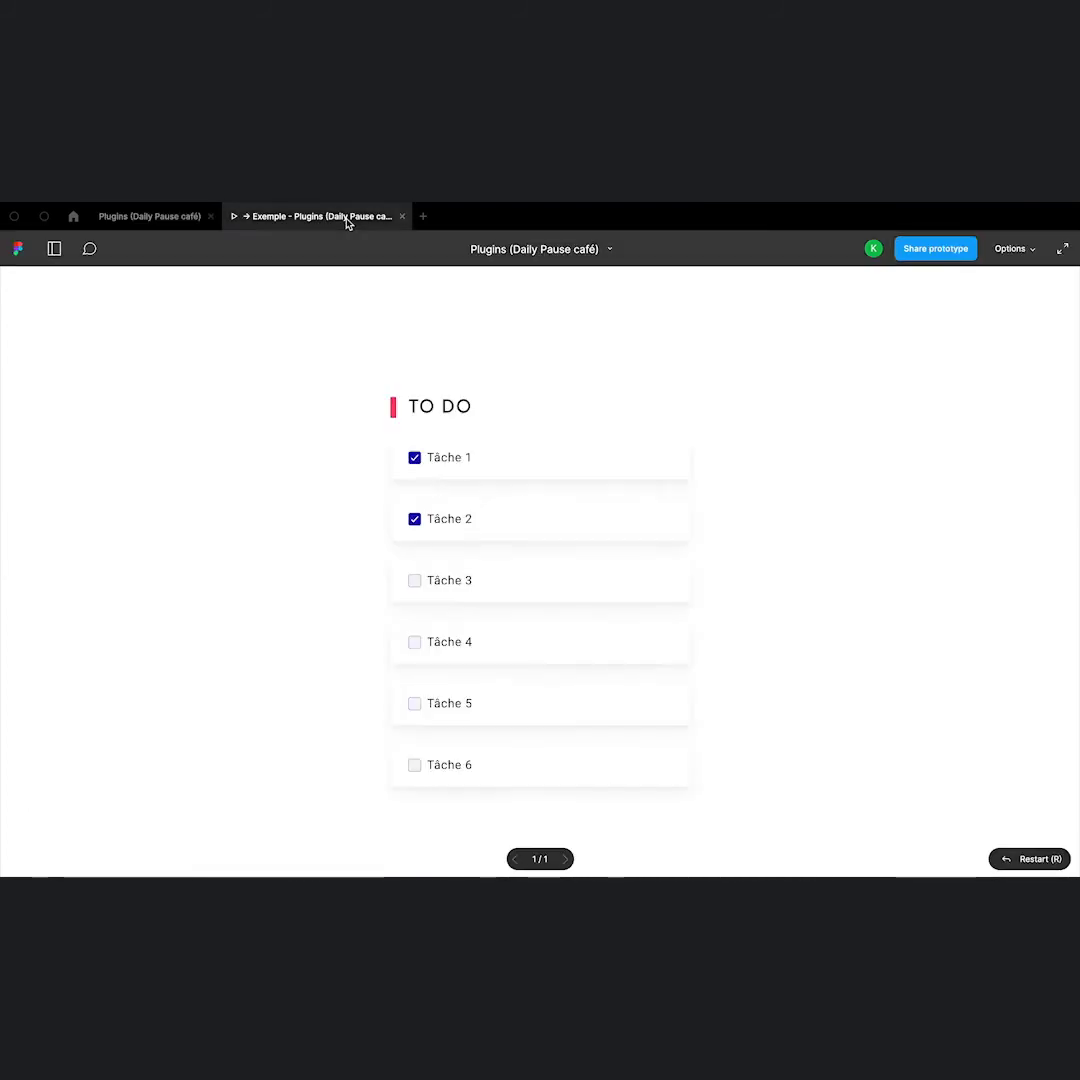
pyautogui.click(415, 519)
pyautogui.click(415, 581)
pyautogui.click(416, 520)
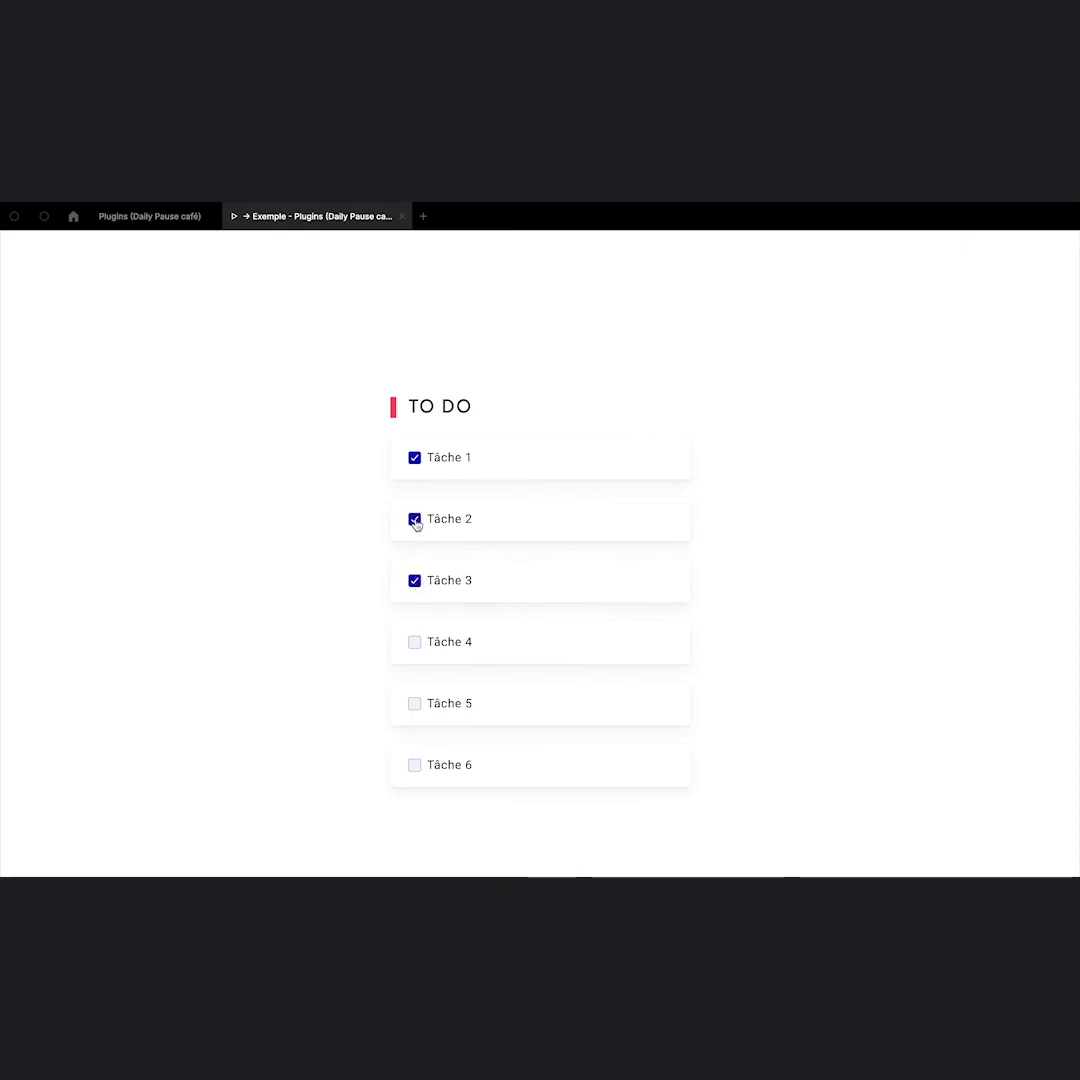
pyautogui.click(415, 458)
pyautogui.click(415, 519)
pyautogui.click(416, 585)
pyautogui.moveTo(114, 226)
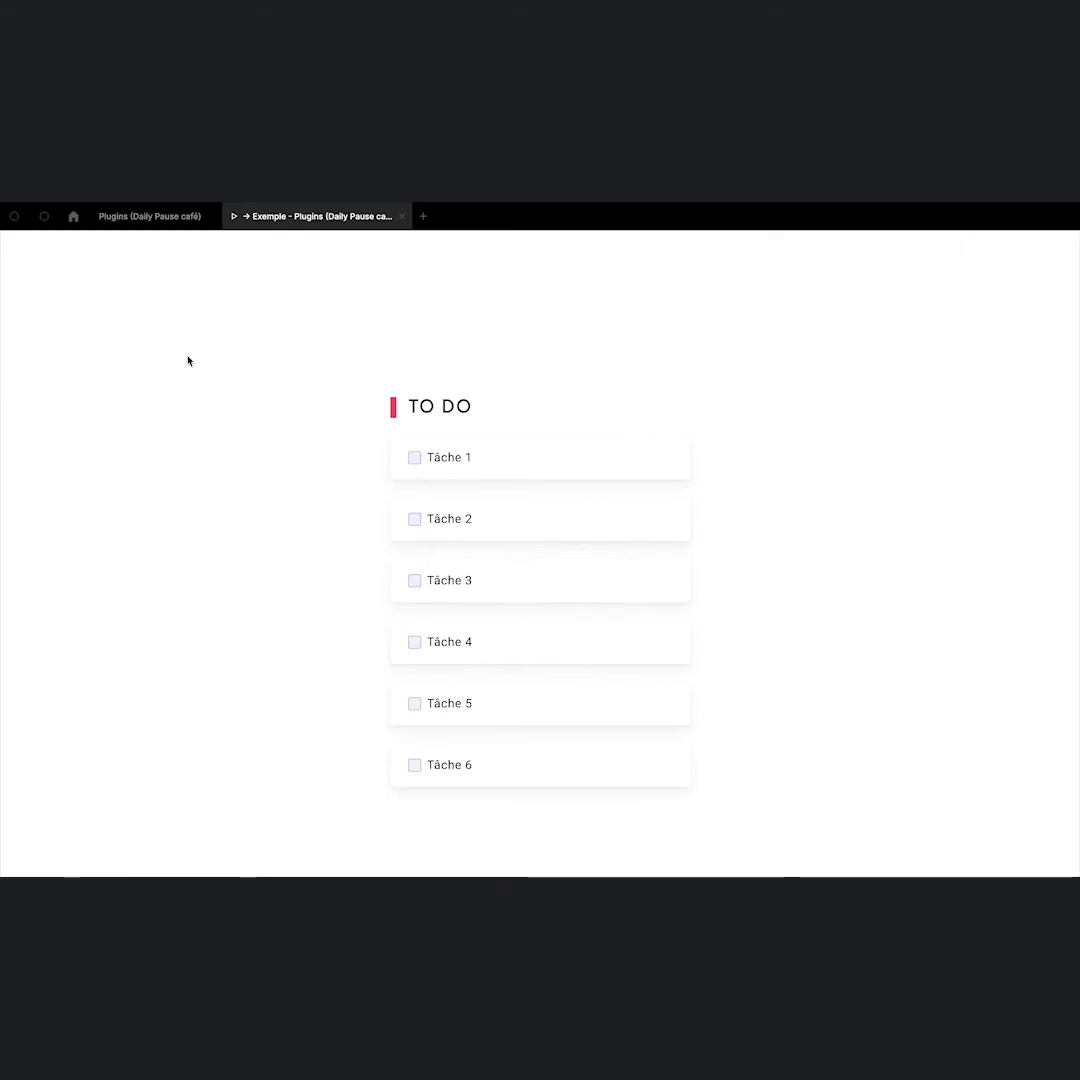
pyautogui.click(113, 226)
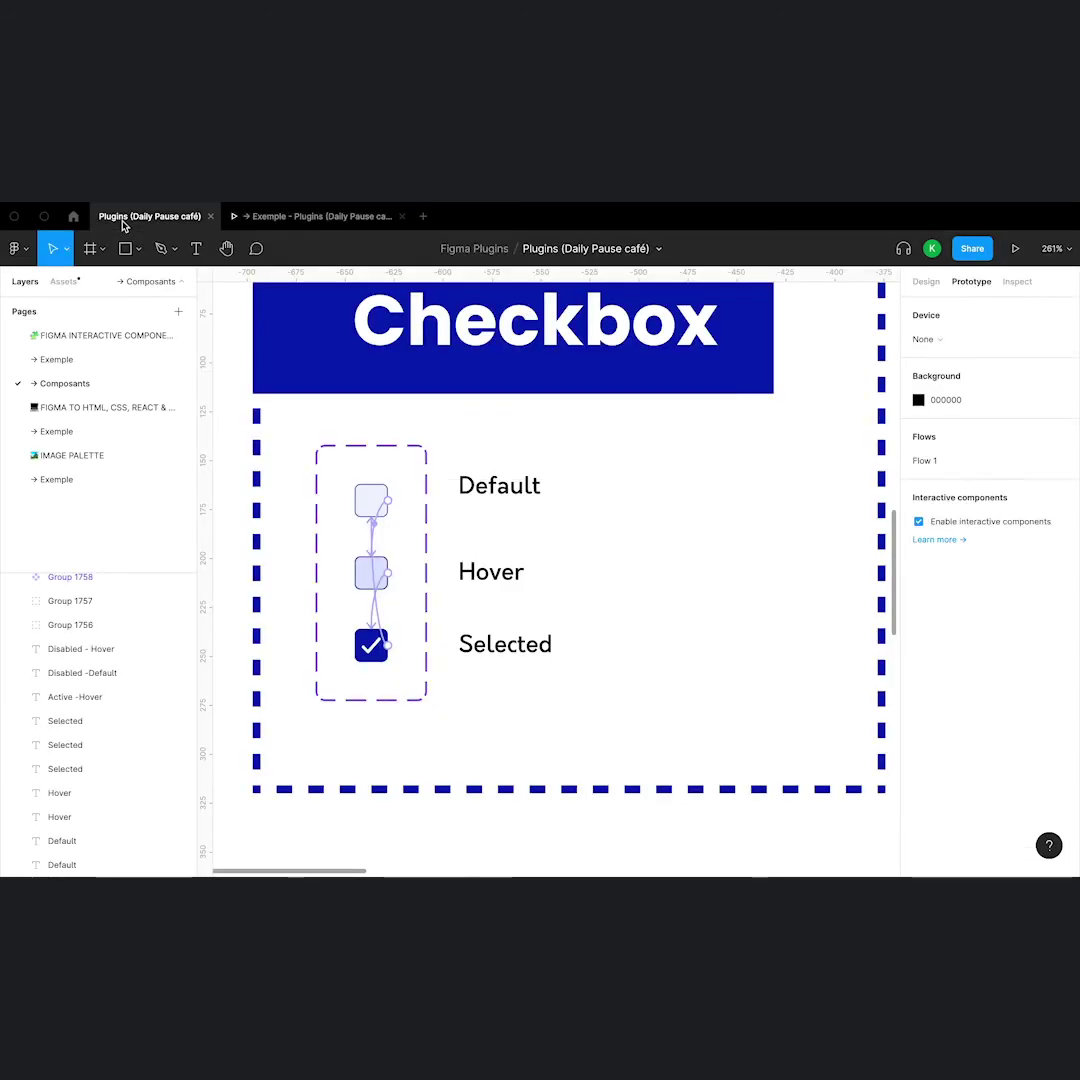
# - Clear the selection and zoom out on the Composants page
pyautogui.scroll(-5, 506, 422)
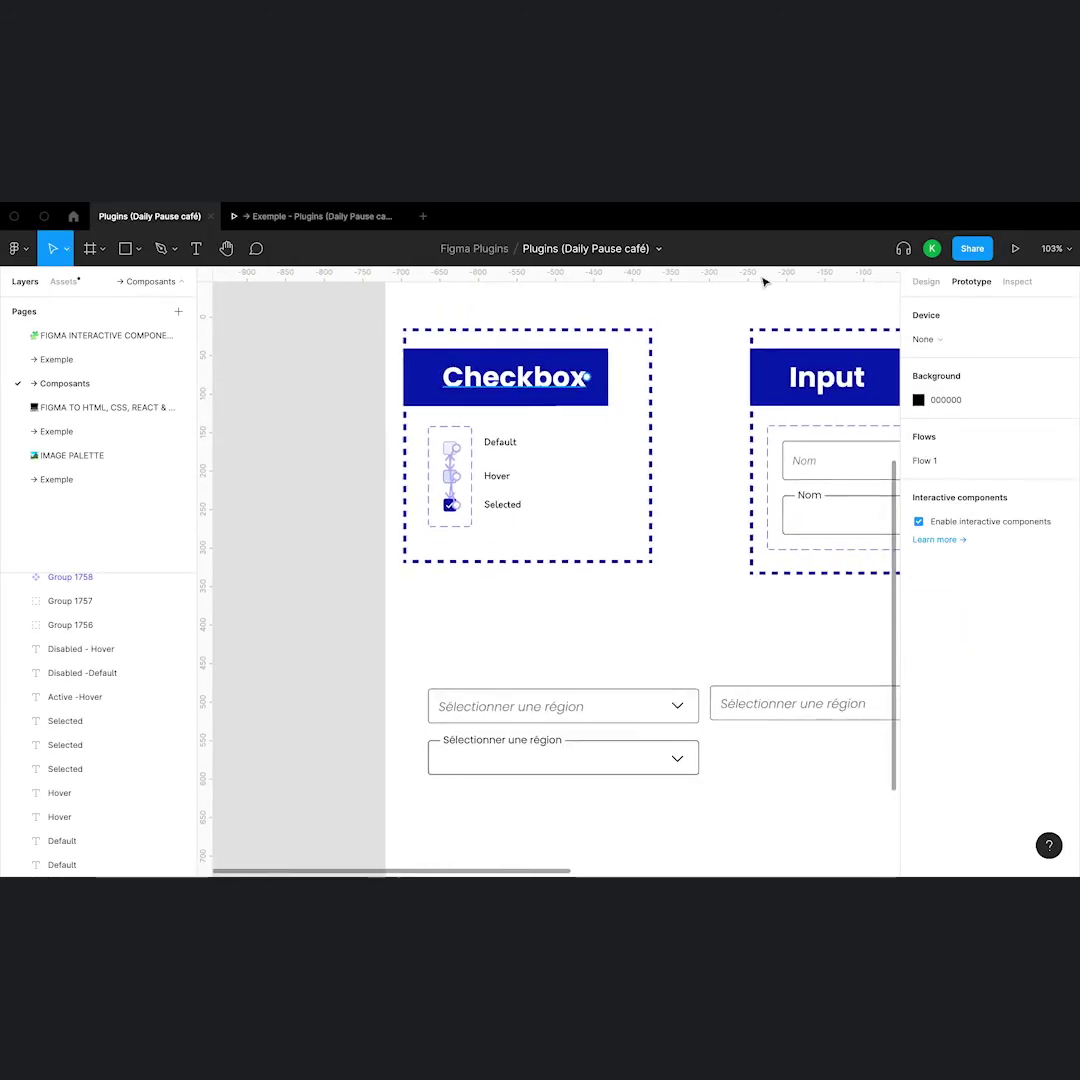
pyautogui.click(926, 282)
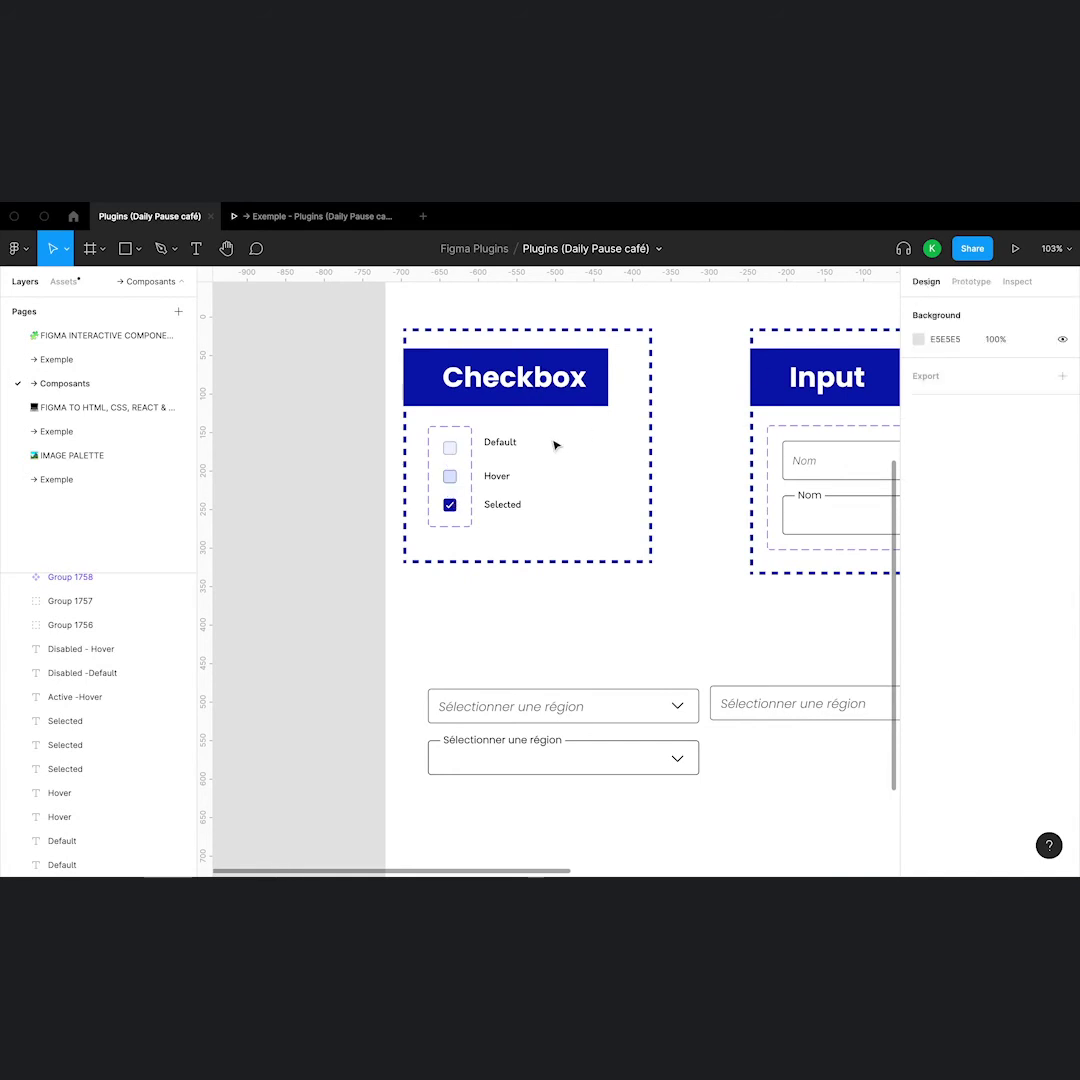
pyautogui.hscroll(3, 554, 441)
pyautogui.scroll(-3, 554, 441)
pyautogui.scroll(-2, 554, 441)
pyautogui.scroll(1, 554, 443)
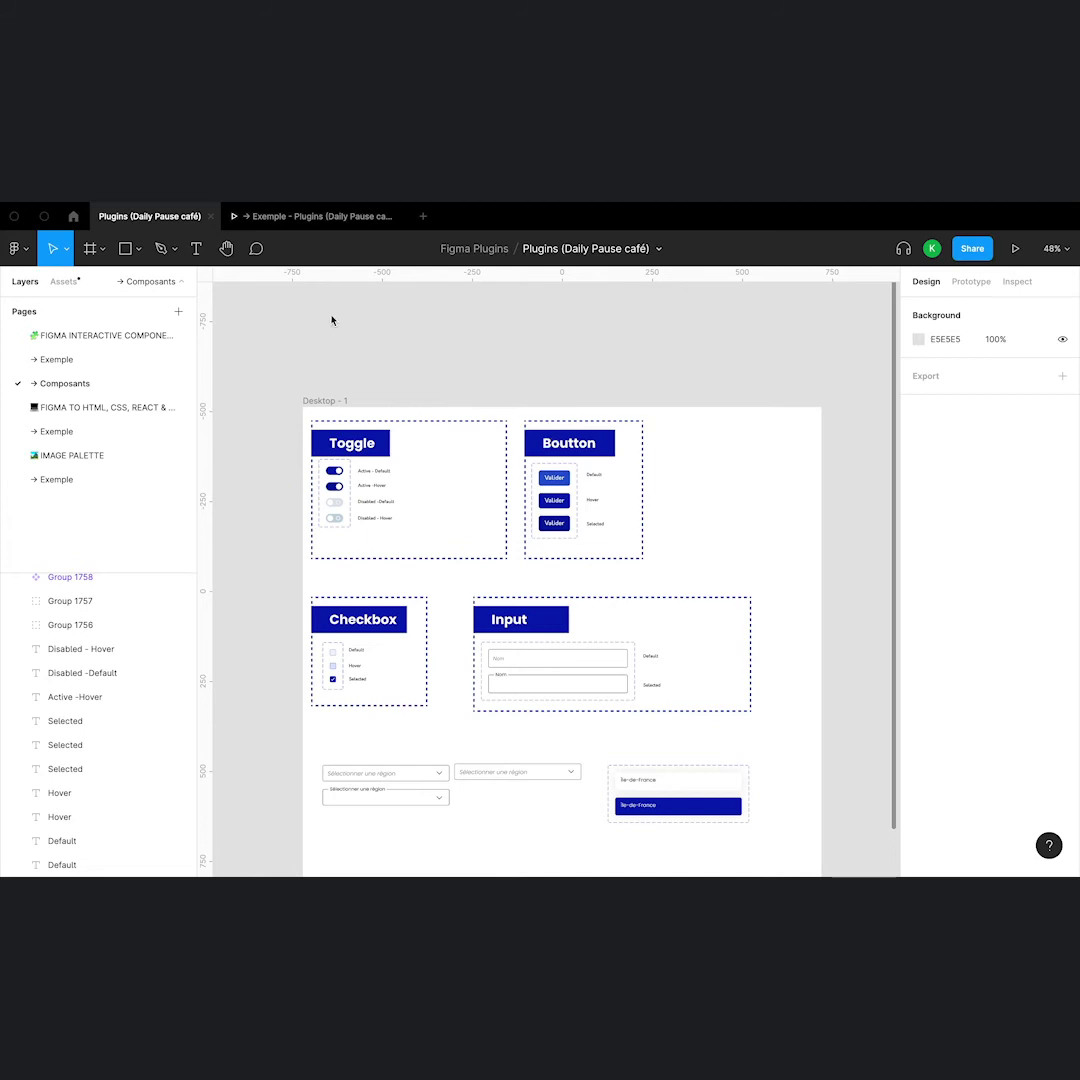
# - Review the Figma to HTML plugin search results, then show Mission Control
pyautogui.click(74, 218)
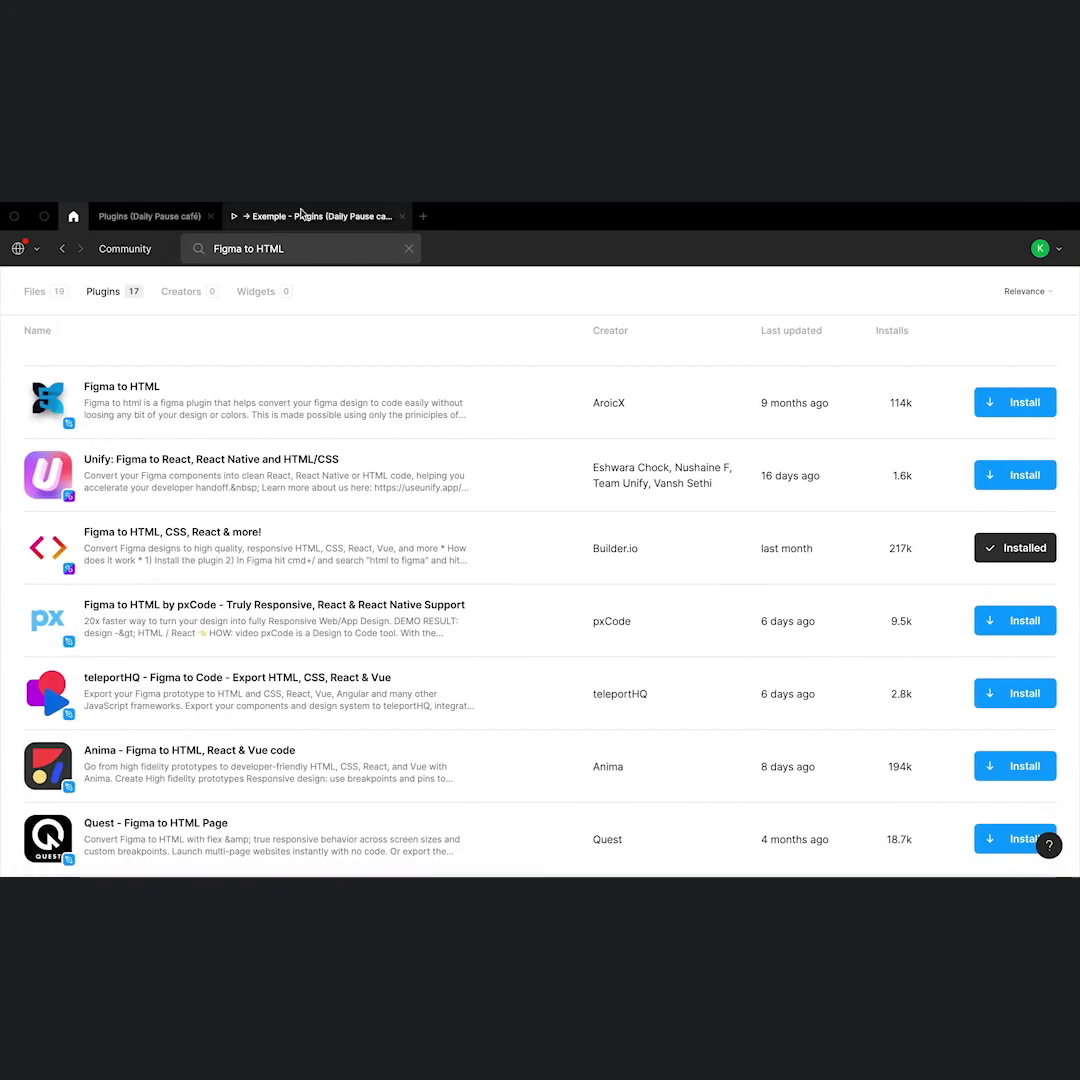
pyautogui.click(192, 217)
pyautogui.hotkey('ctrl', 'Up')
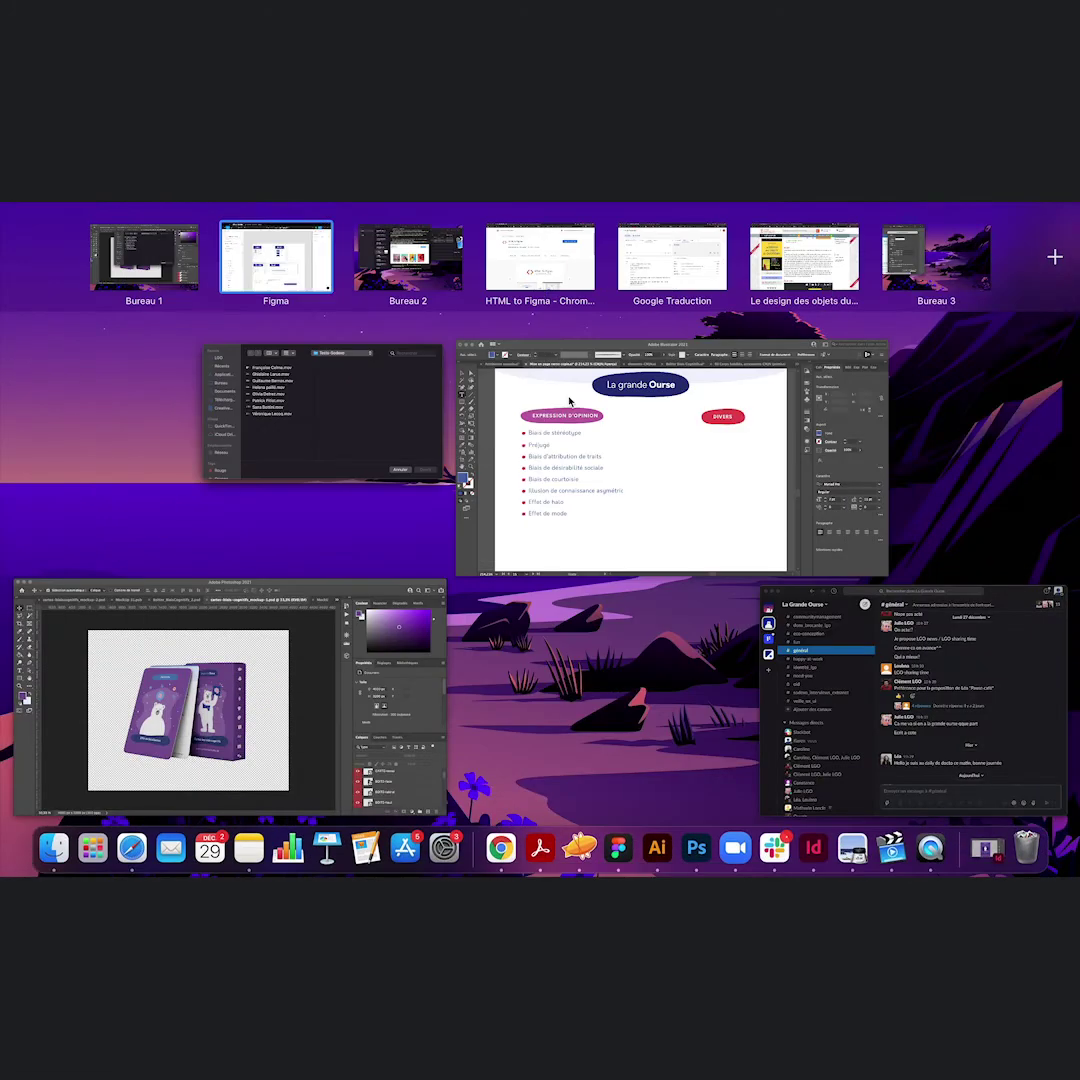
pyautogui.moveTo(530, 258)
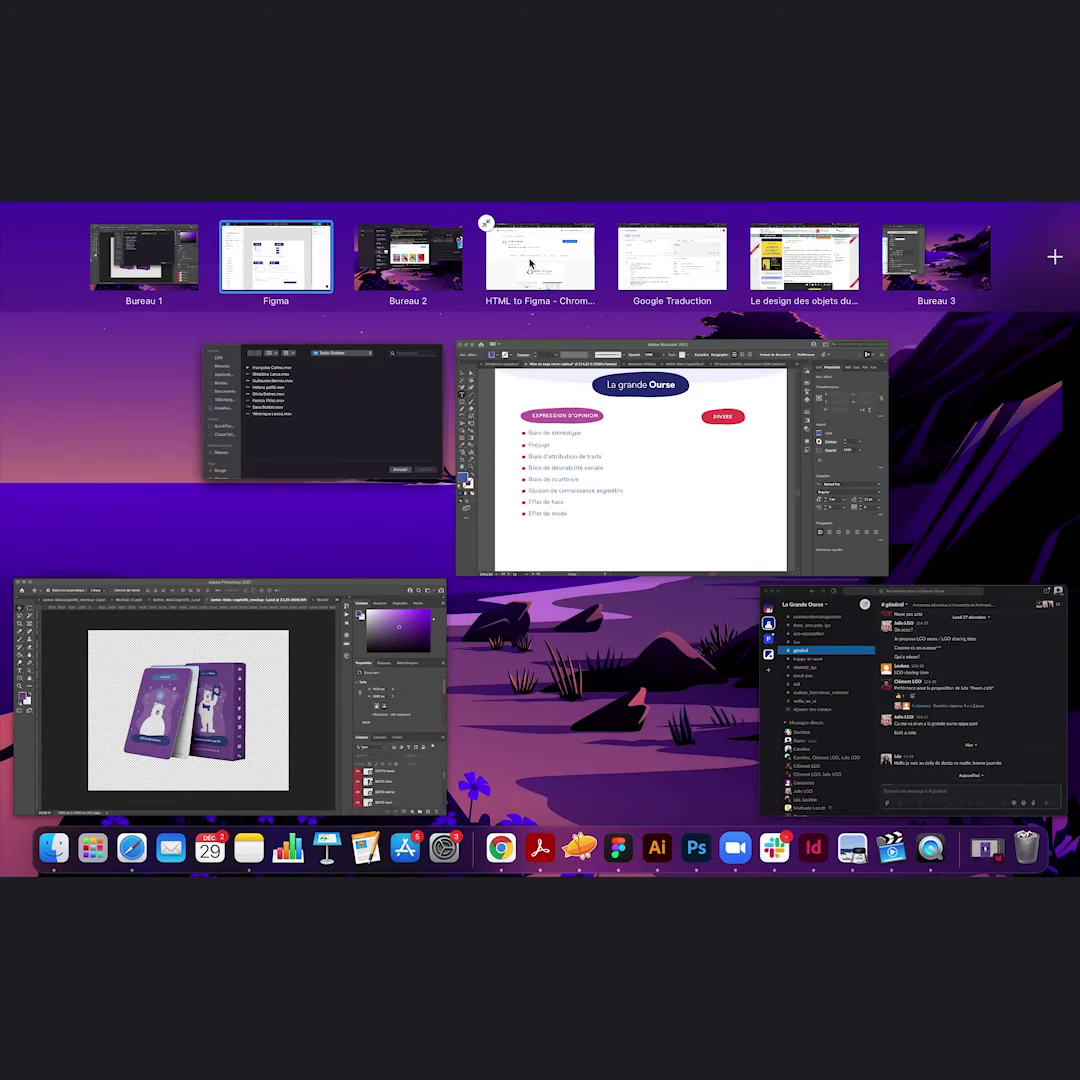
# - Move to the Chrome desktop and confirm HTML to Figma is among installed extensions
pyautogui.moveTo(530, 263); pyautogui.dragTo(405, 258)
pyautogui.click(400, 257)
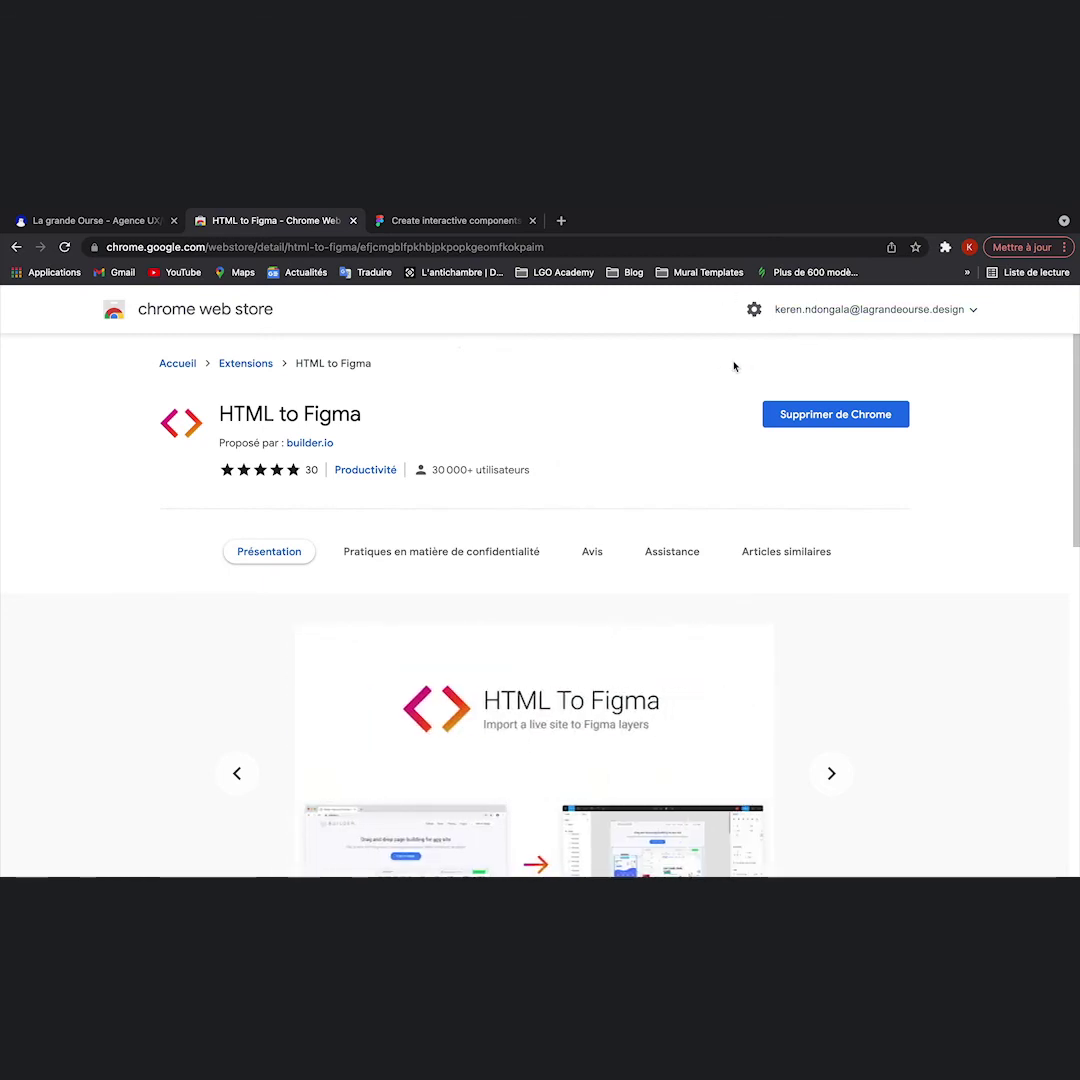
pyautogui.click(946, 250)
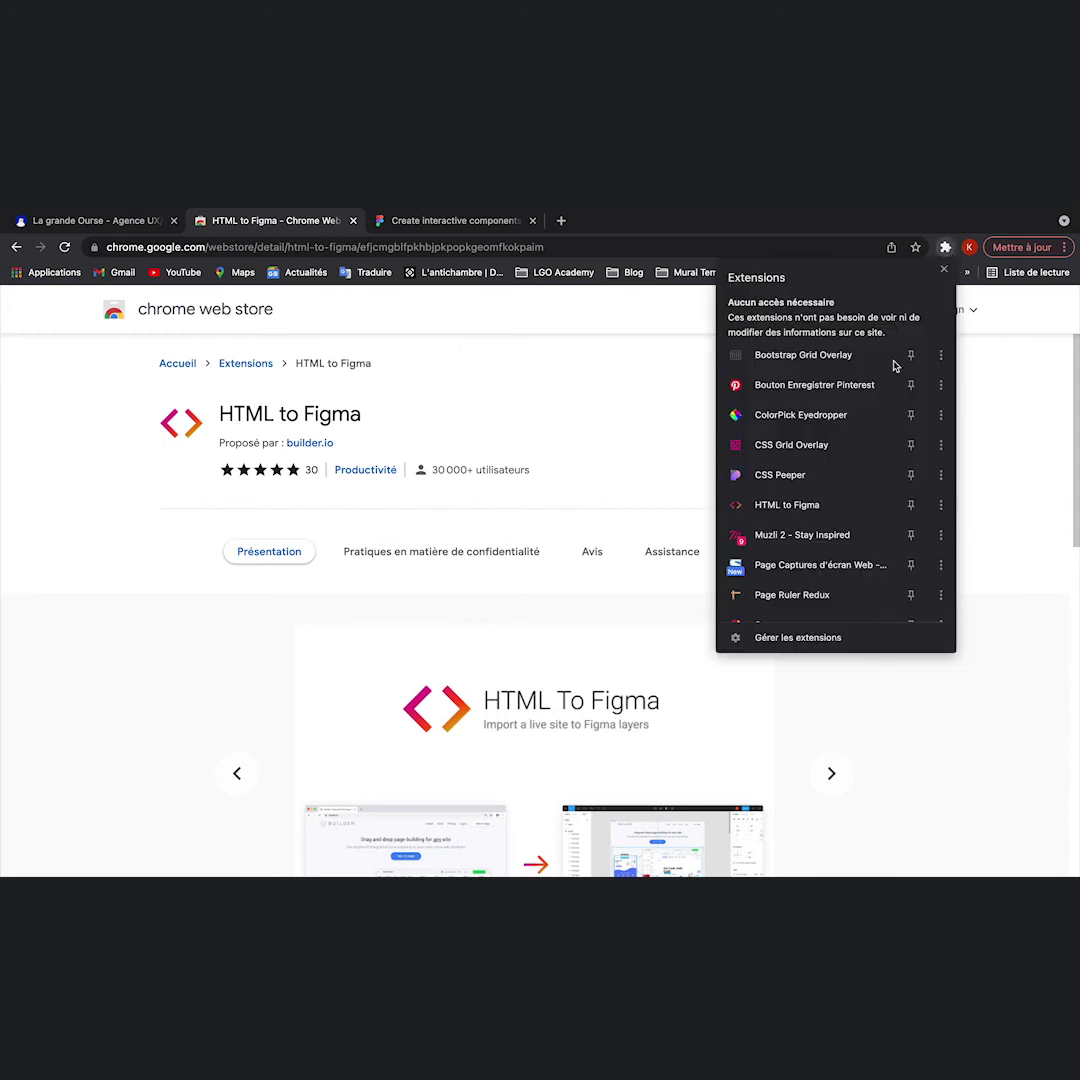
pyautogui.scroll(-3, 818, 535)
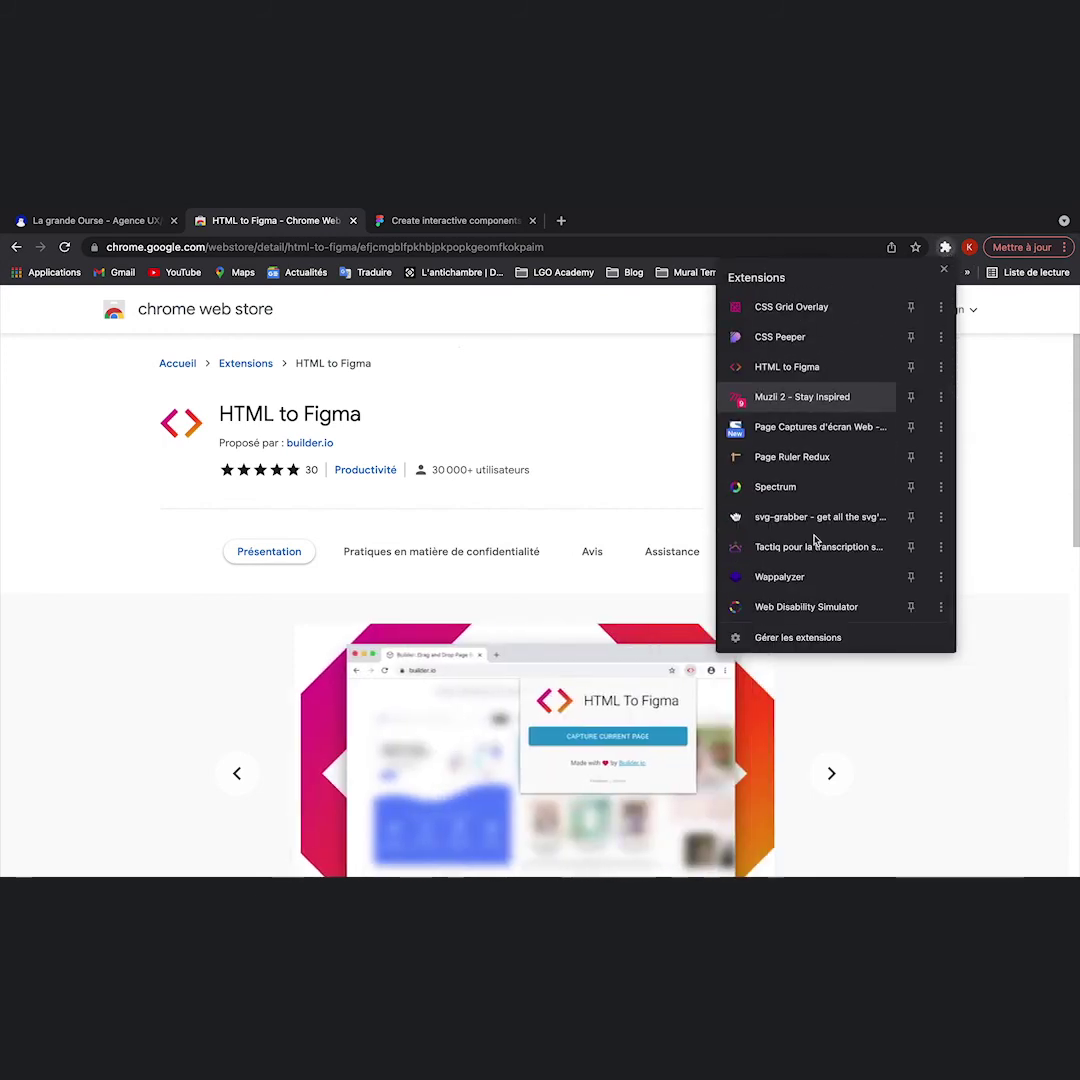
pyautogui.scroll(3, 800, 468)
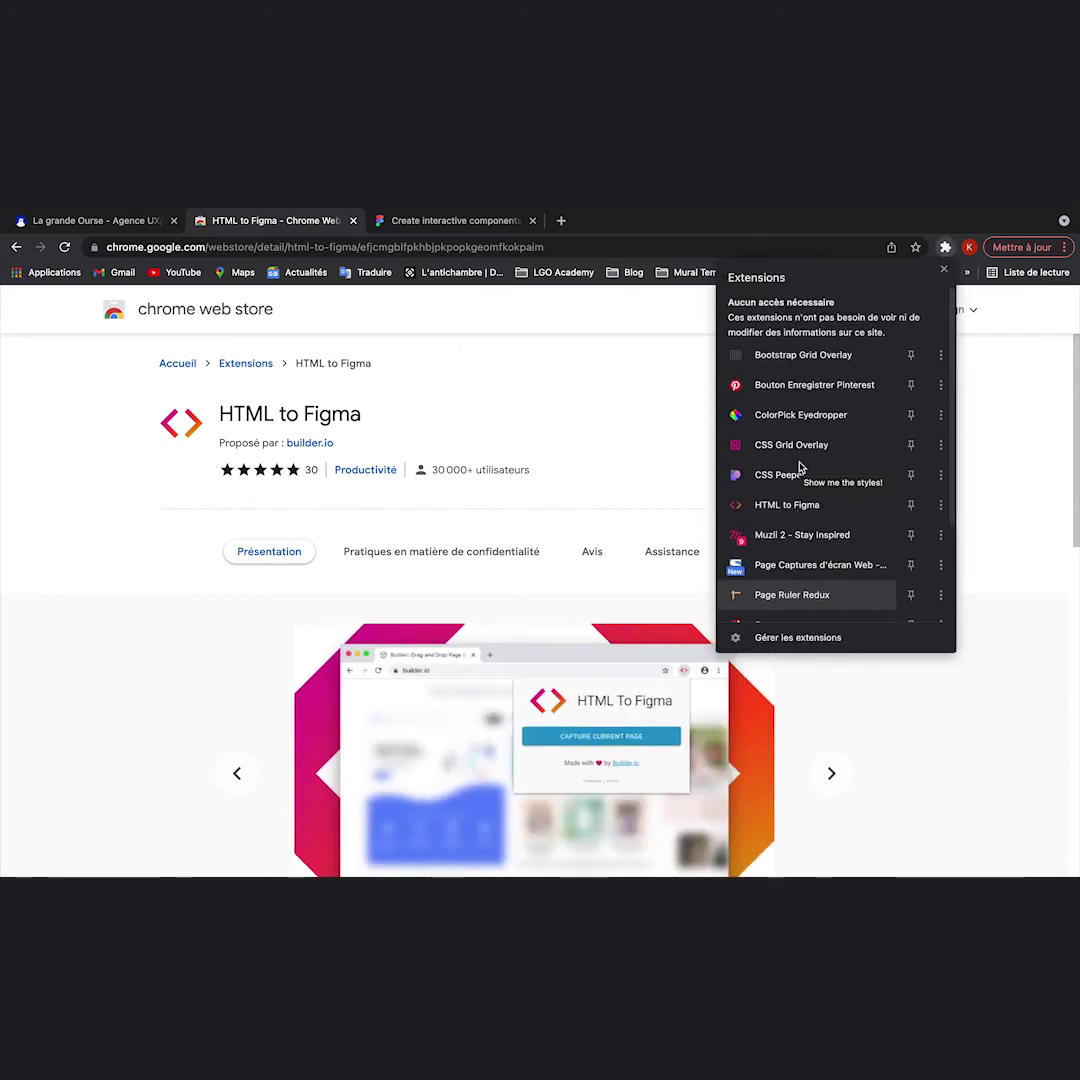
pyautogui.scroll(-3, 802, 468)
pyautogui.click(642, 392)
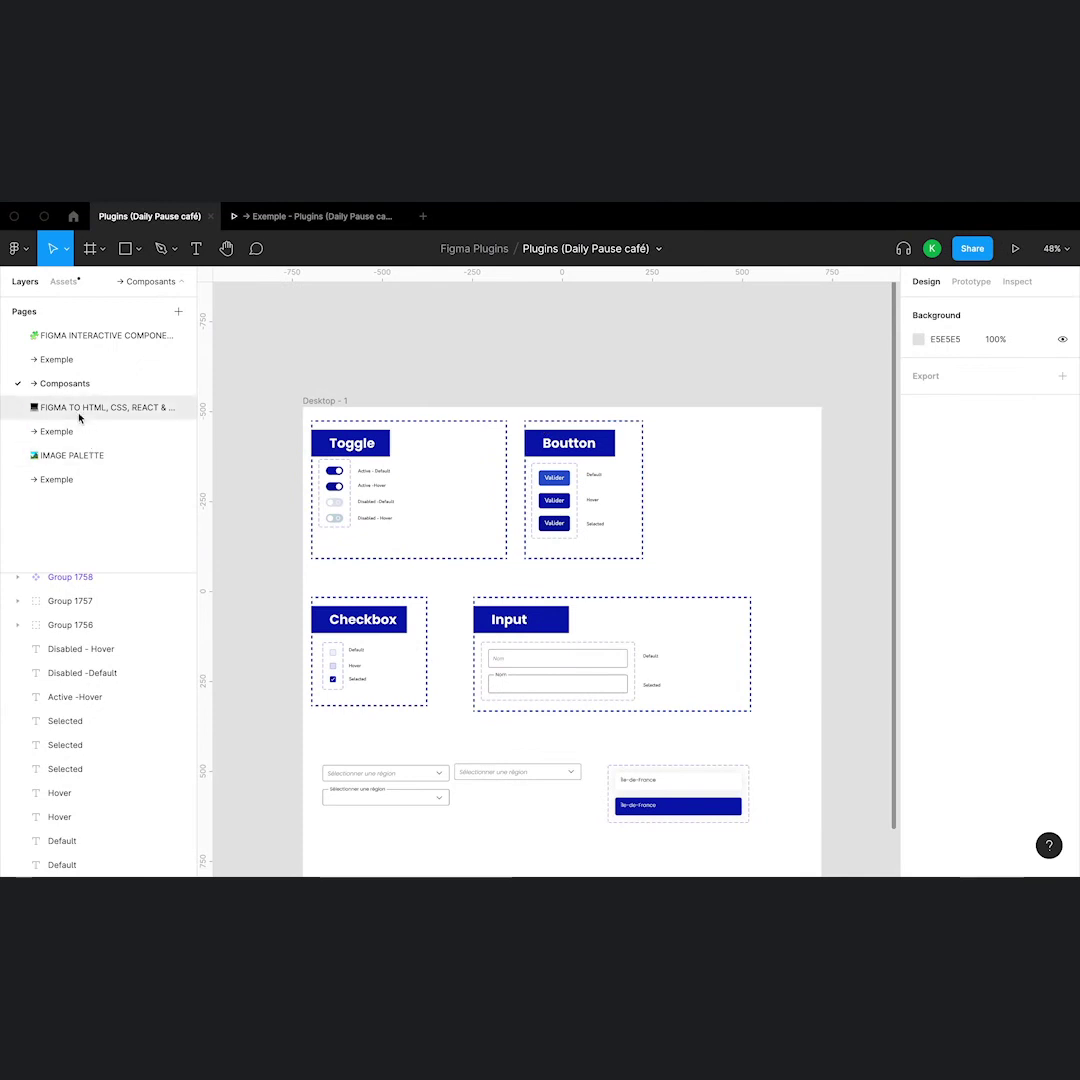
# - Open the empty FIGMA TO HTML, CSS, REACT page and zoom out
pyautogui.click(80, 409)
pyautogui.scroll(-2, 473, 477)
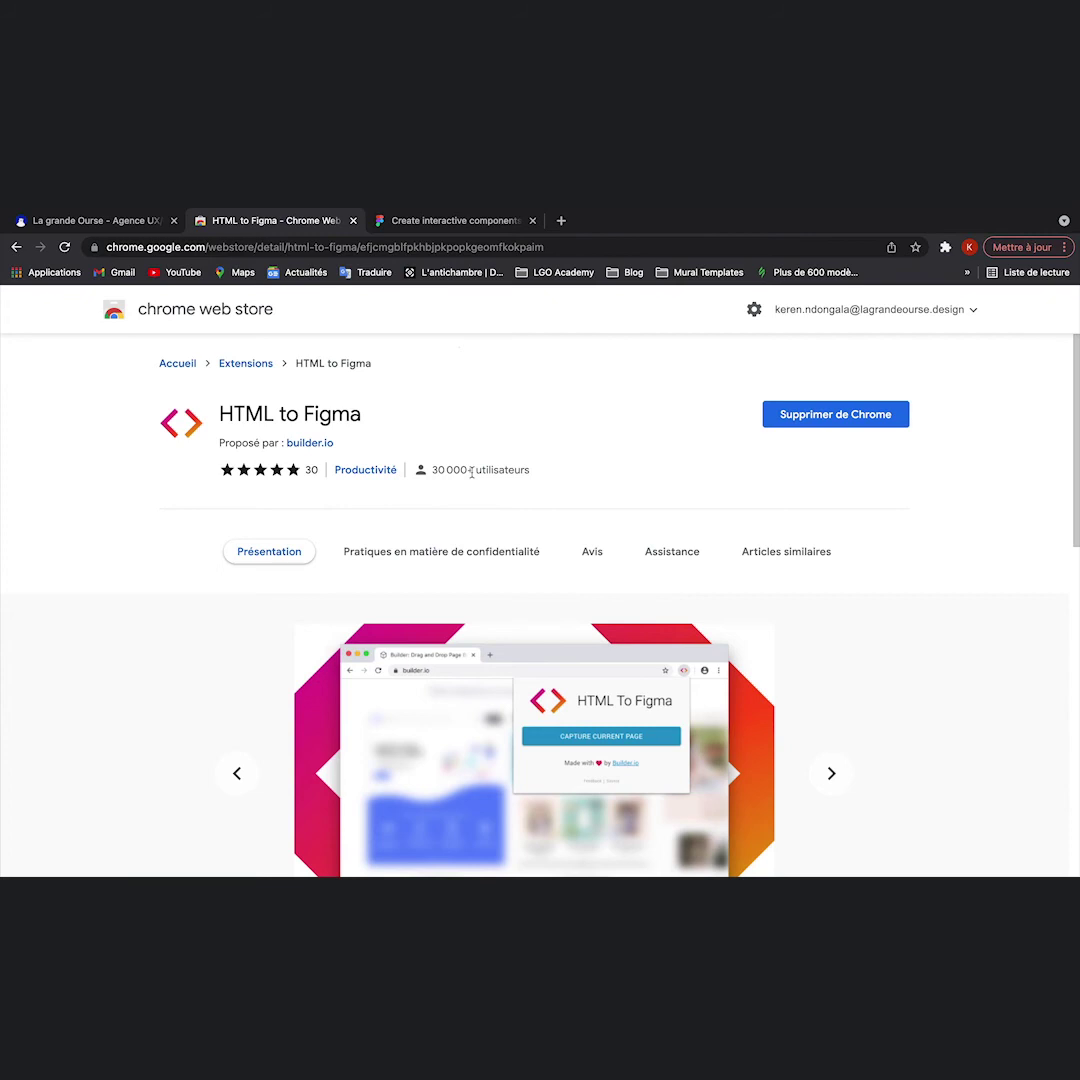
# - Switch to the La grande Ourse homepage and scroll to its top
pyautogui.click(125, 220)
pyautogui.scroll(1, 408, 624)
pyautogui.scroll(10, 408, 624)
pyautogui.scroll(5, 408, 624)
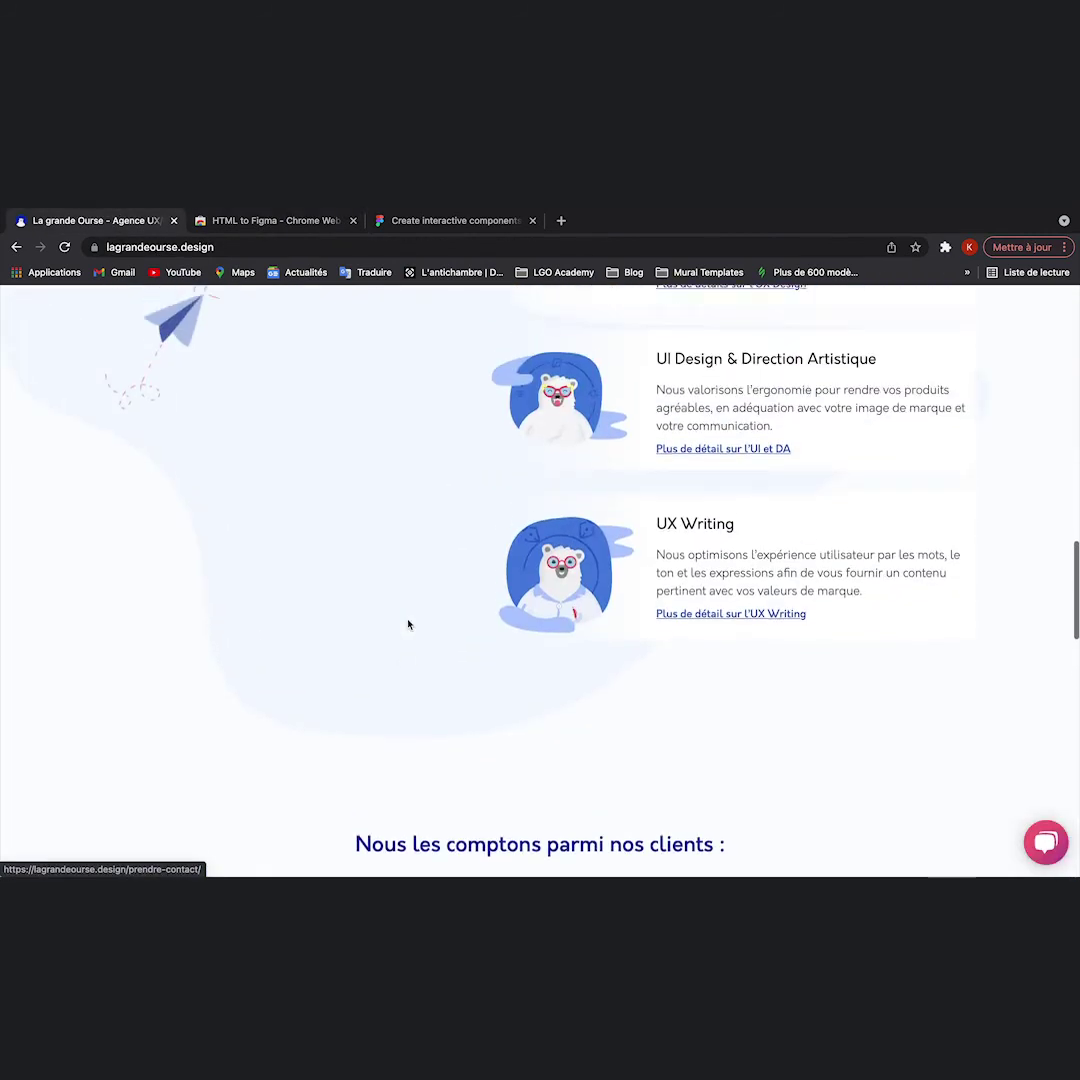
pyautogui.scroll(10, 408, 624)
pyautogui.scroll(1, 408, 624)
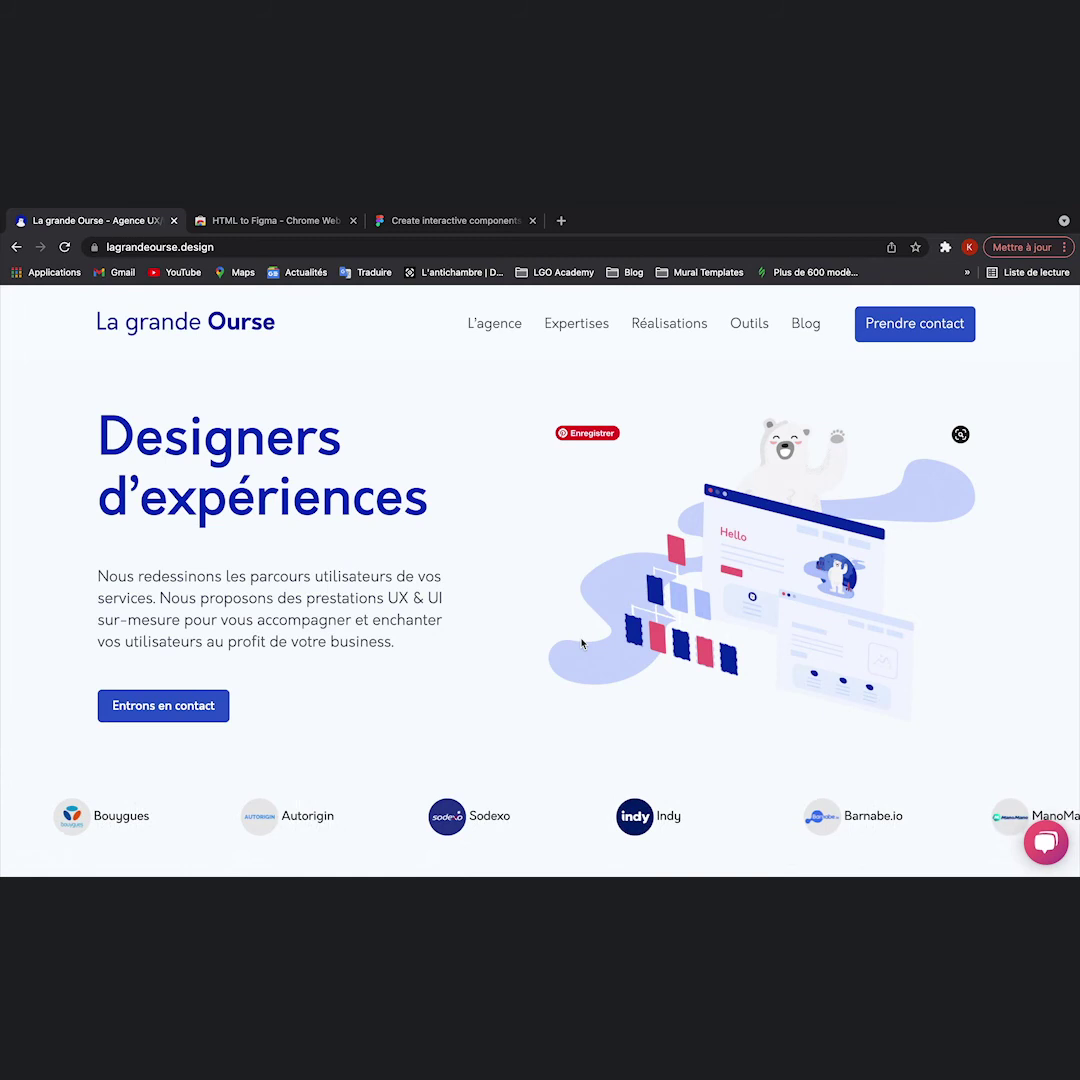
# - Capture the current page with the HTML To Figma extension
pyautogui.click(945, 249)
pyautogui.scroll(-3, 771, 550)
pyautogui.scroll(3, 769, 540)
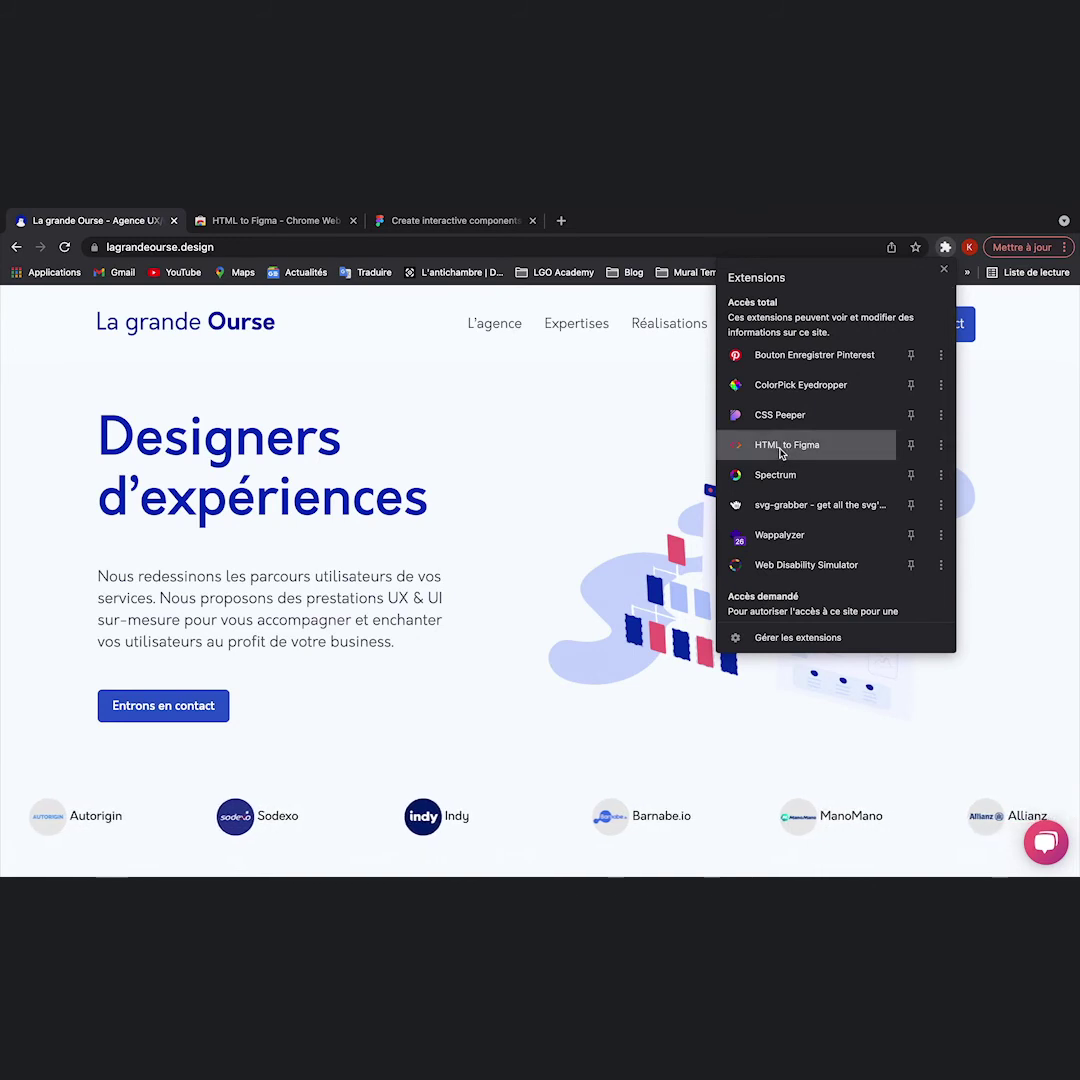
pyautogui.click(780, 448)
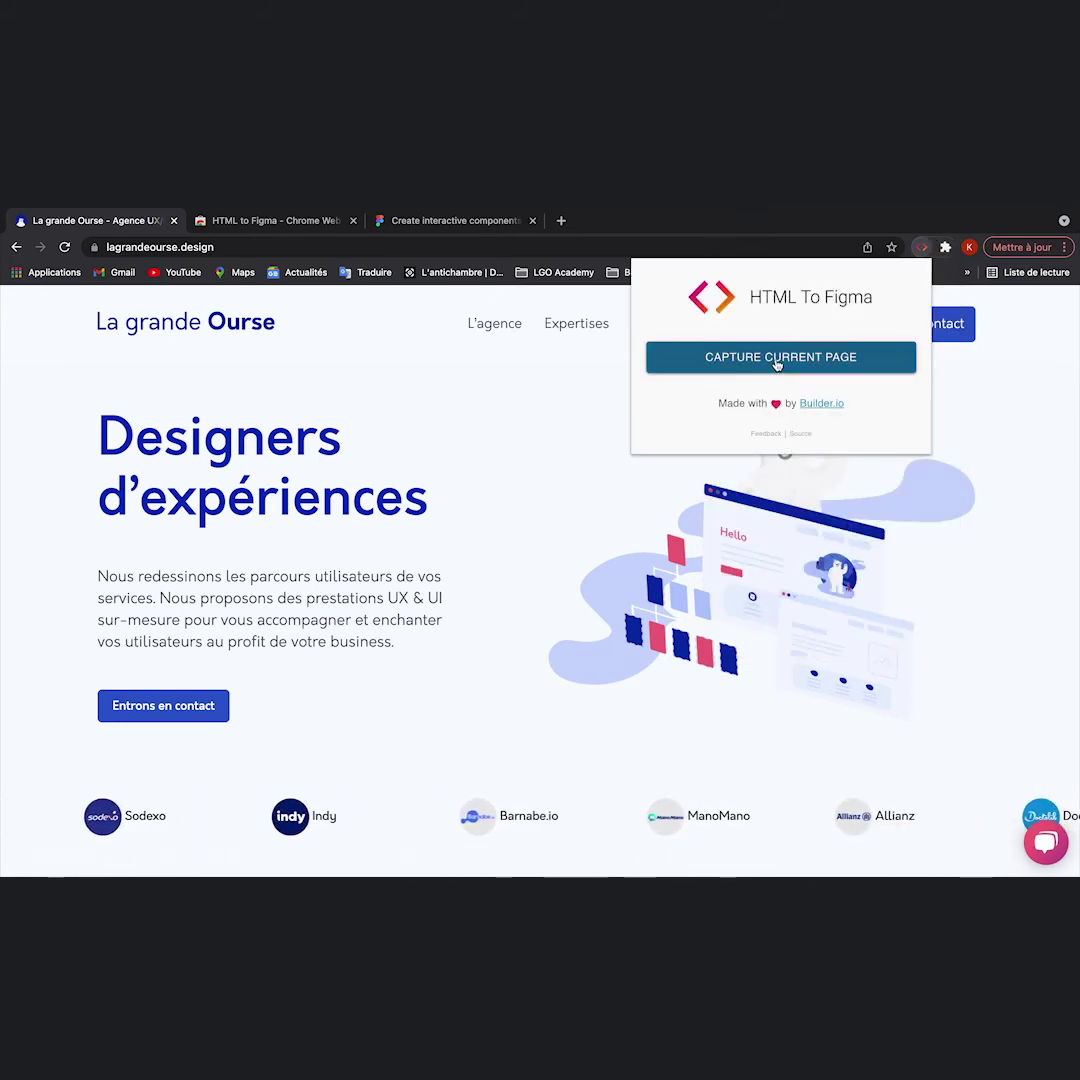
pyautogui.click(777, 360)
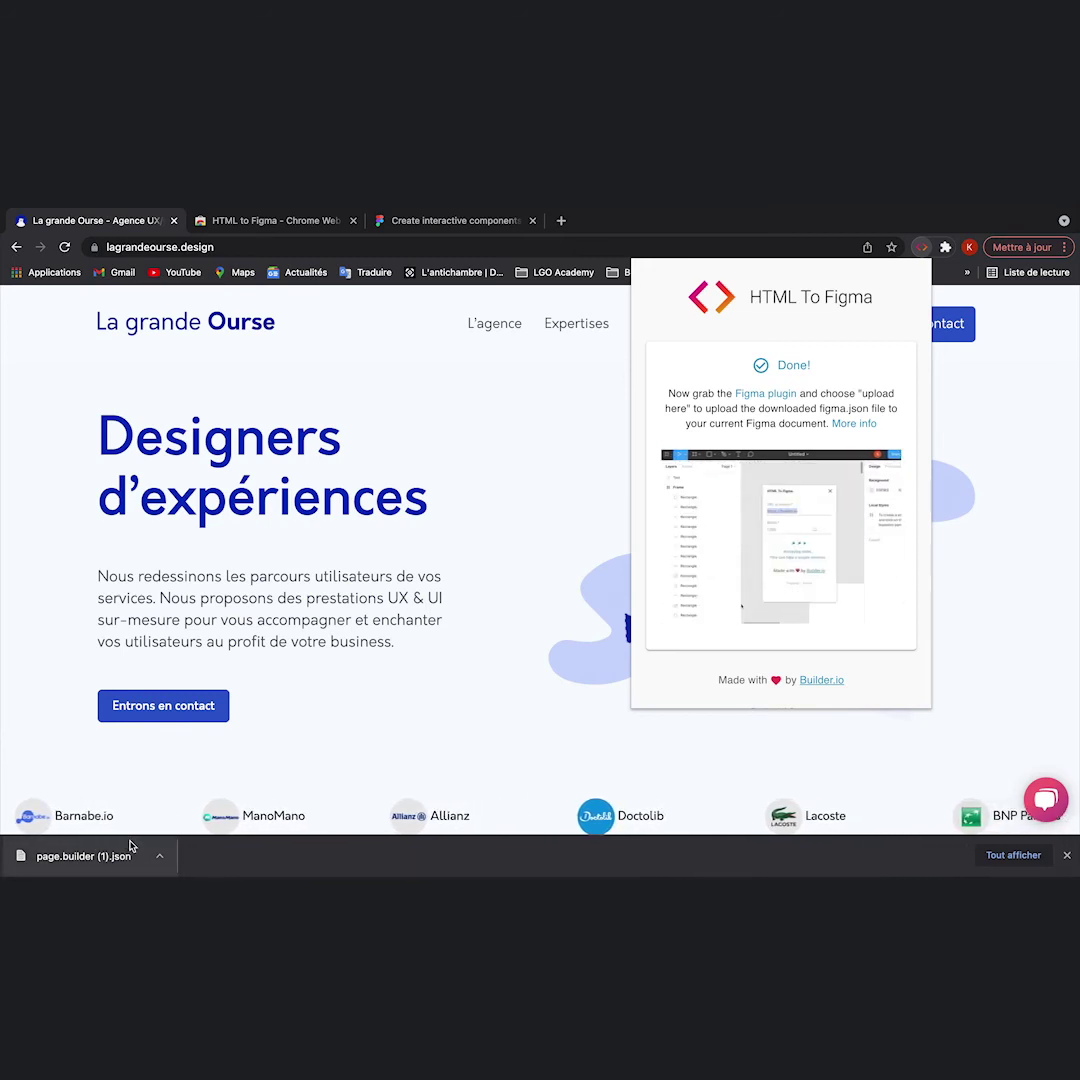
# - Launch the Figma to HTML, CSS, React & more plugin and choose page.builder (1).json for upload
pyautogui.hotkey('ctrl', 'Left')
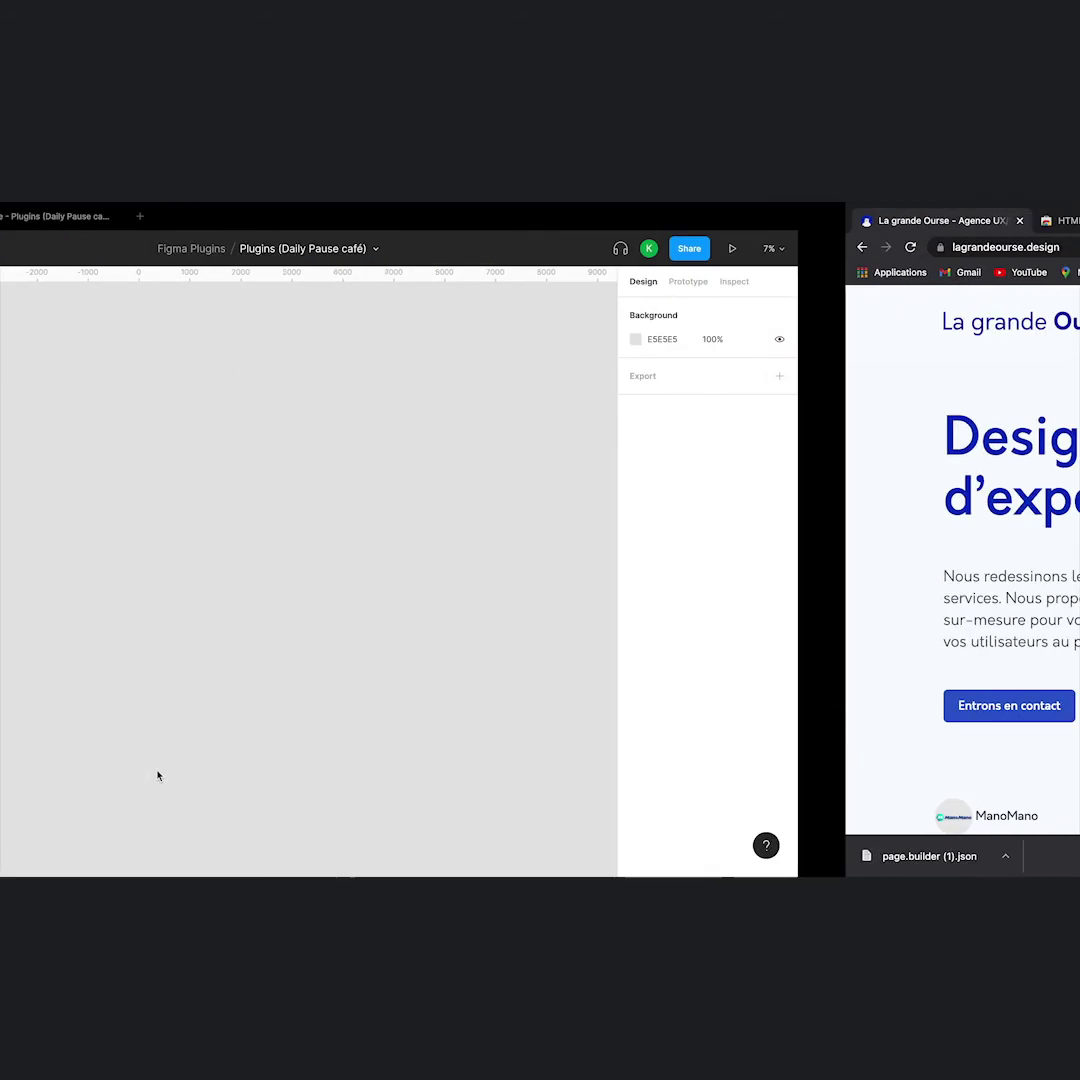
pyautogui.rightClick(474, 541)
pyautogui.moveTo(550, 651)
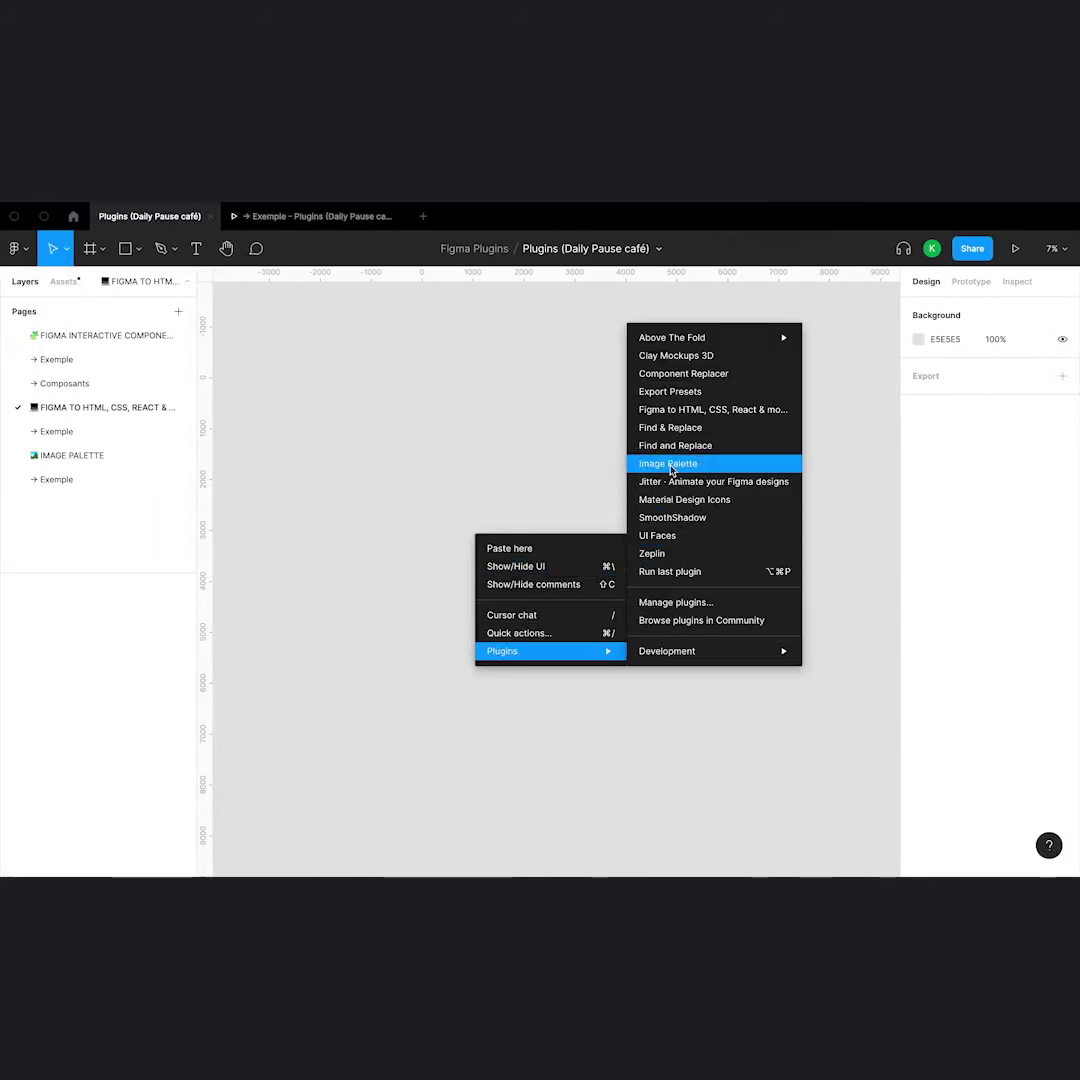
pyautogui.click(673, 416)
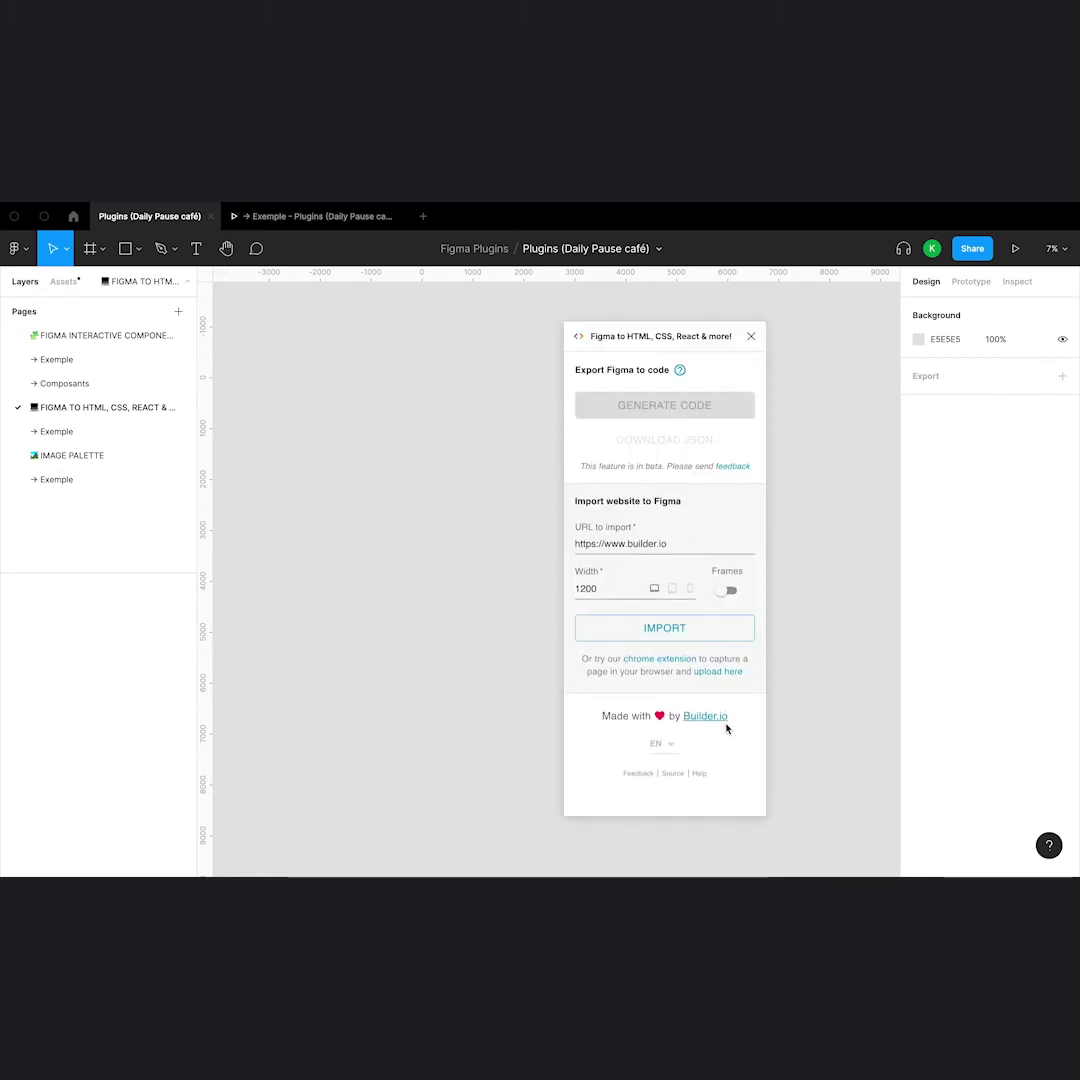
pyautogui.click(722, 675)
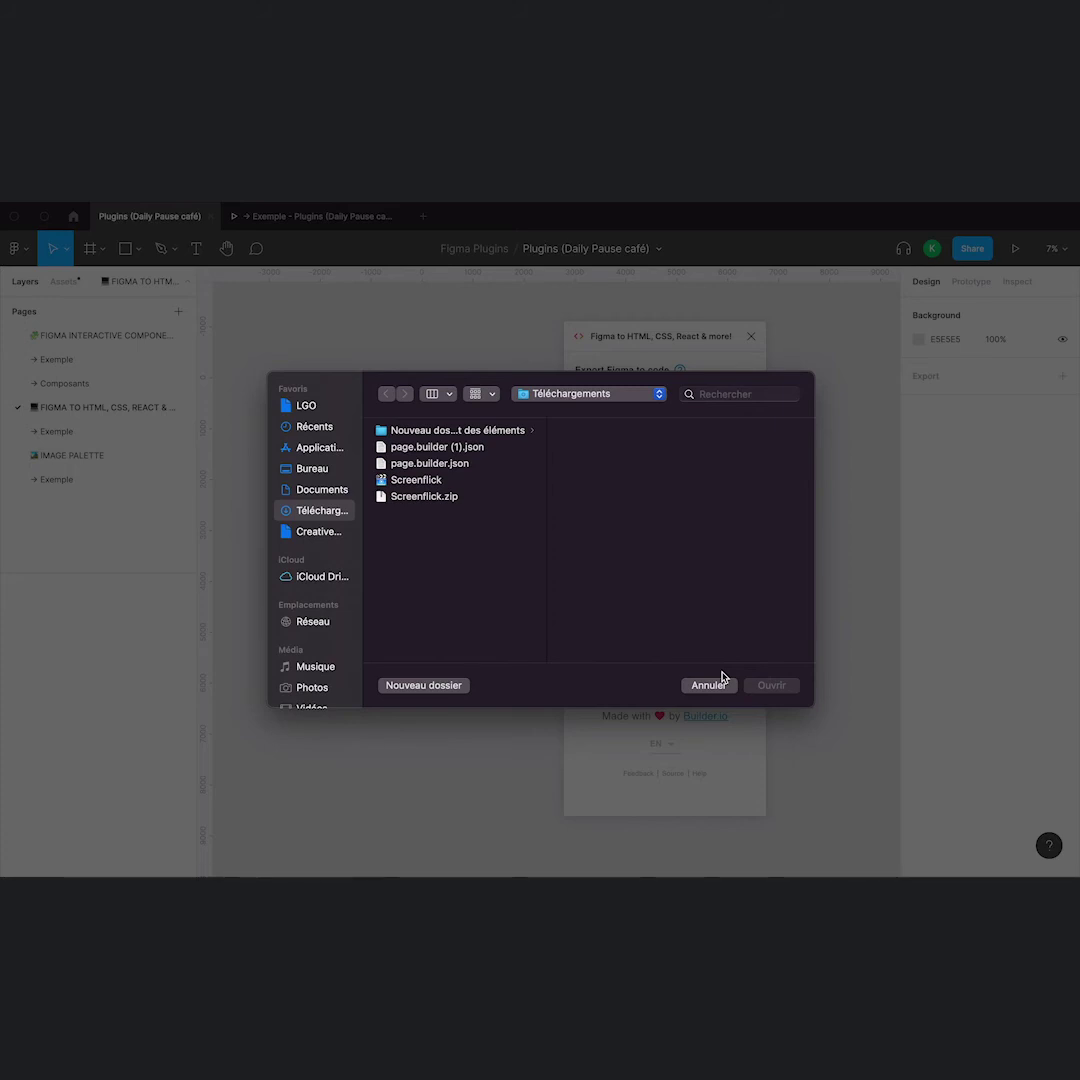
pyautogui.hotkey('ctrl', 'Right')
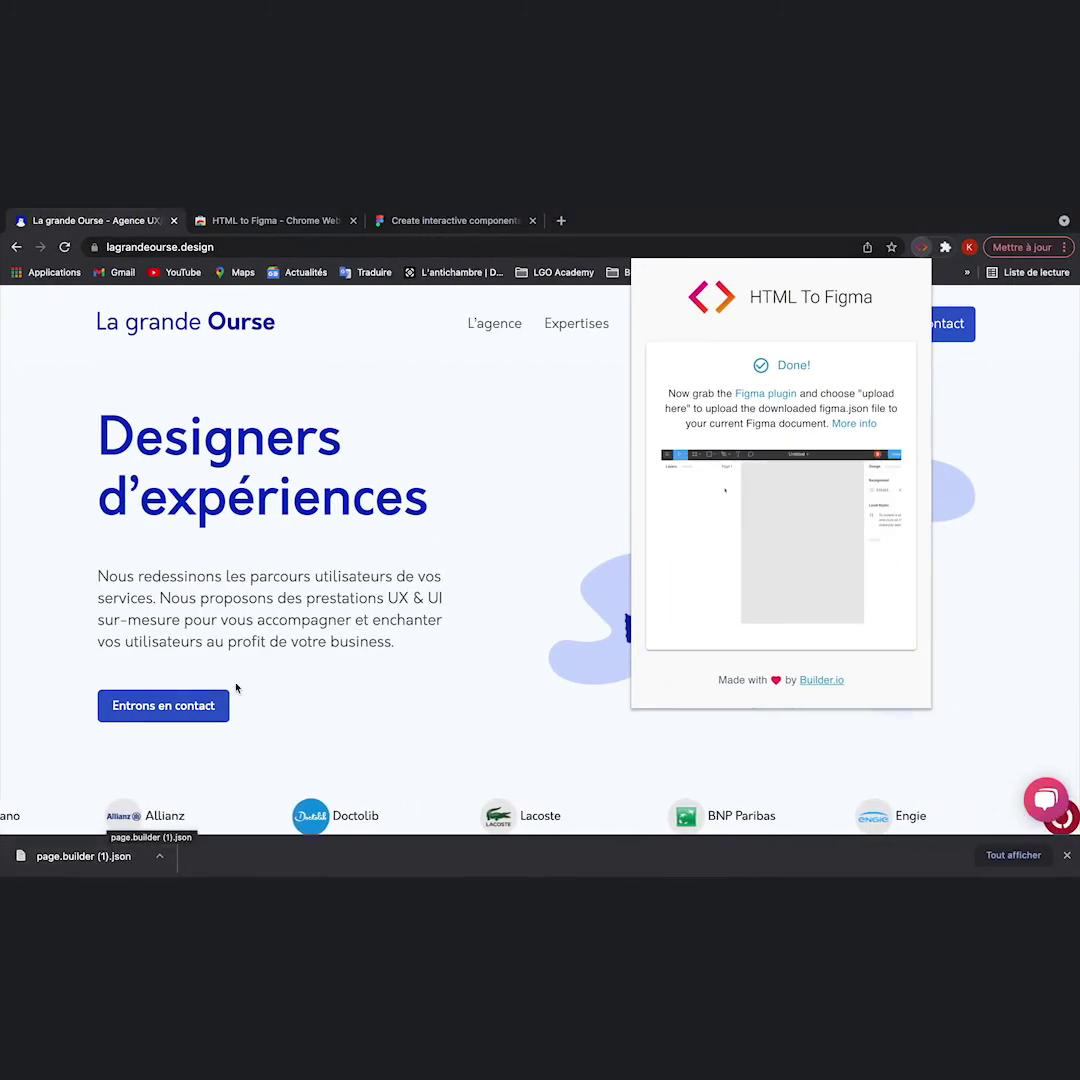
pyautogui.hotkey('ctrl', 'Left')
pyautogui.click(455, 448)
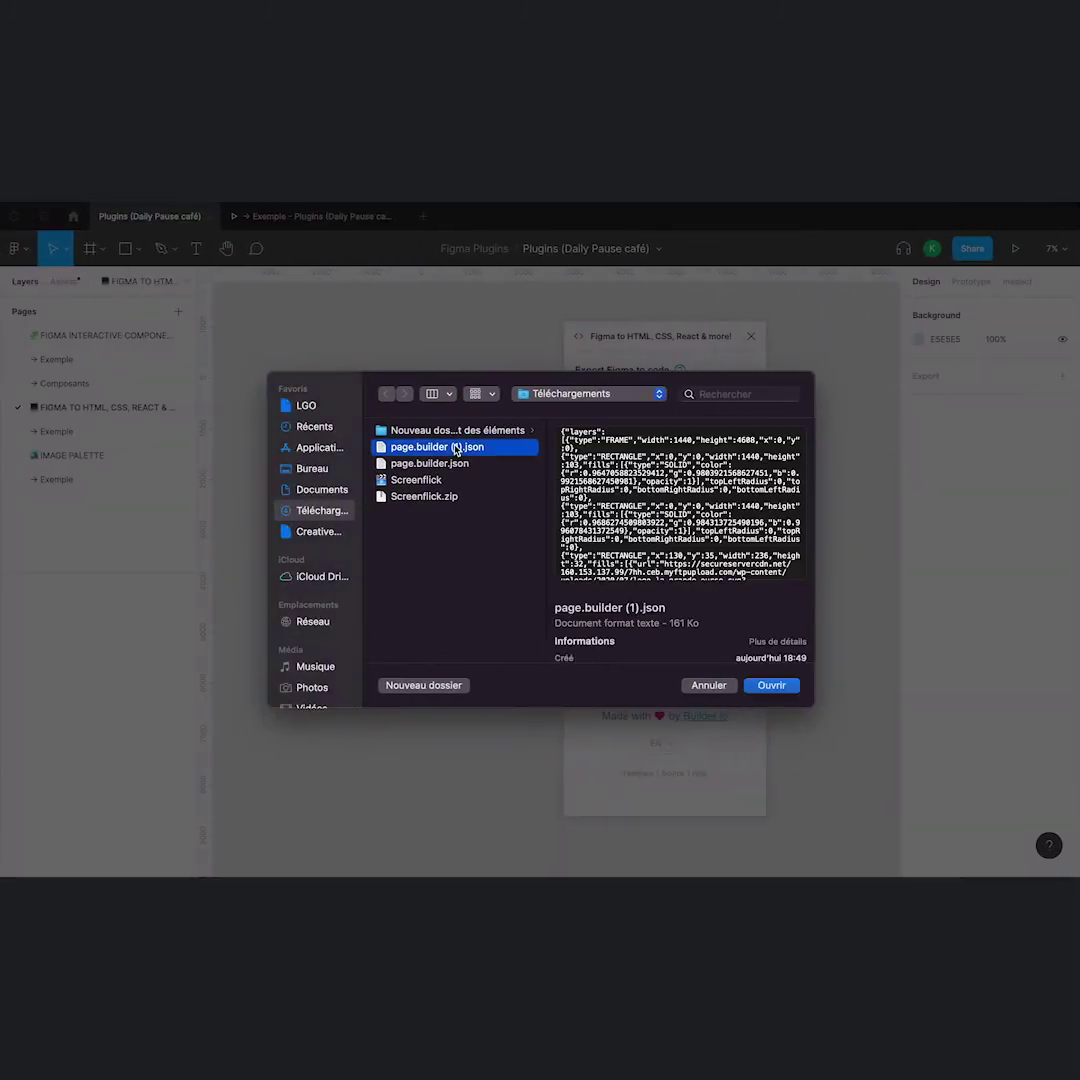
# - Import page.builder (1).json as the 1440×4608 La grande Ourse homepage frame
pyautogui.click(772, 686)
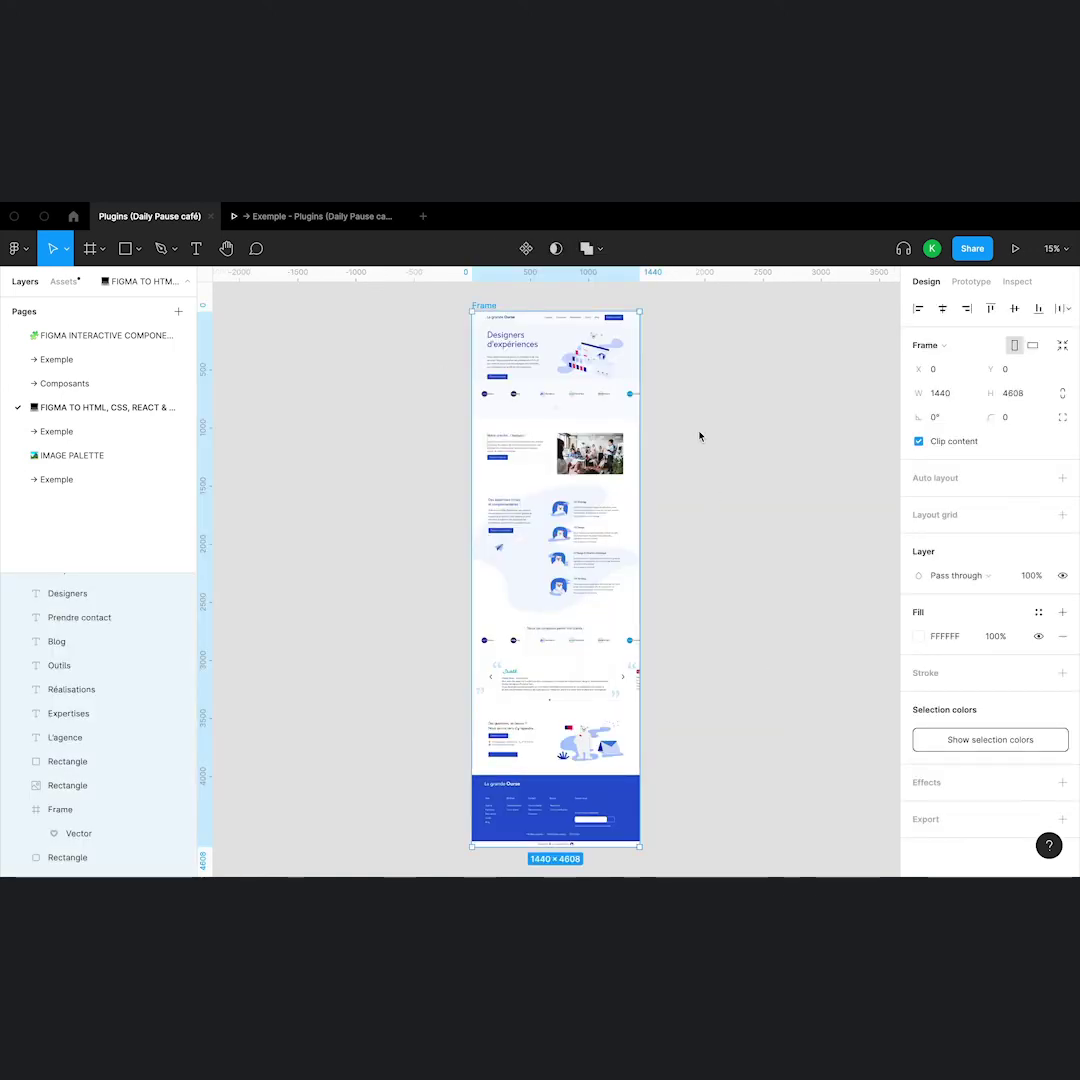
pyautogui.scroll(2, 700, 436)
pyautogui.keyDown('ctrl'); pyautogui.scroll(5, 545, 376); pyautogui.keyUp('ctrl')
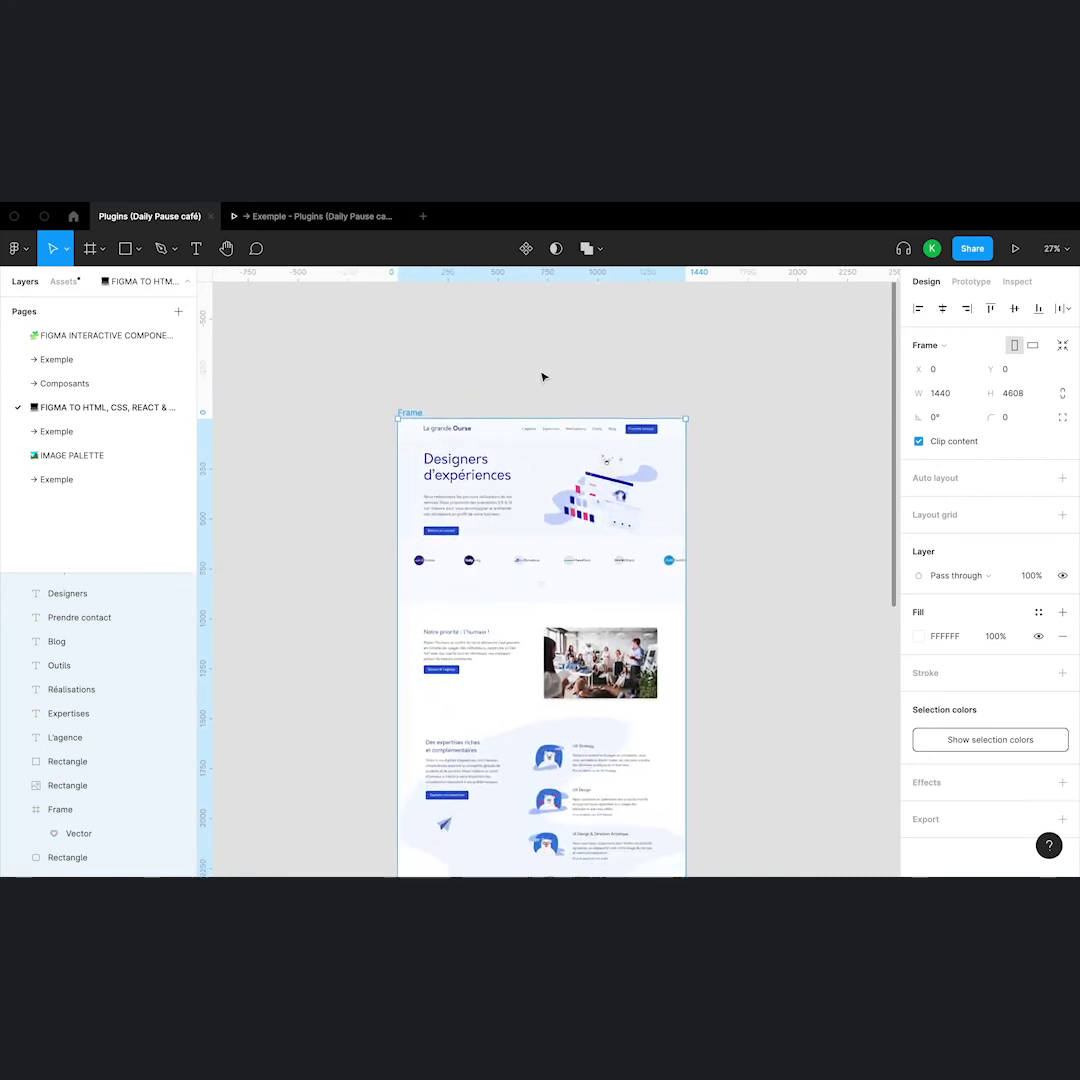
pyautogui.scroll(-3, 543, 377)
pyautogui.scroll(-1, 543, 377)
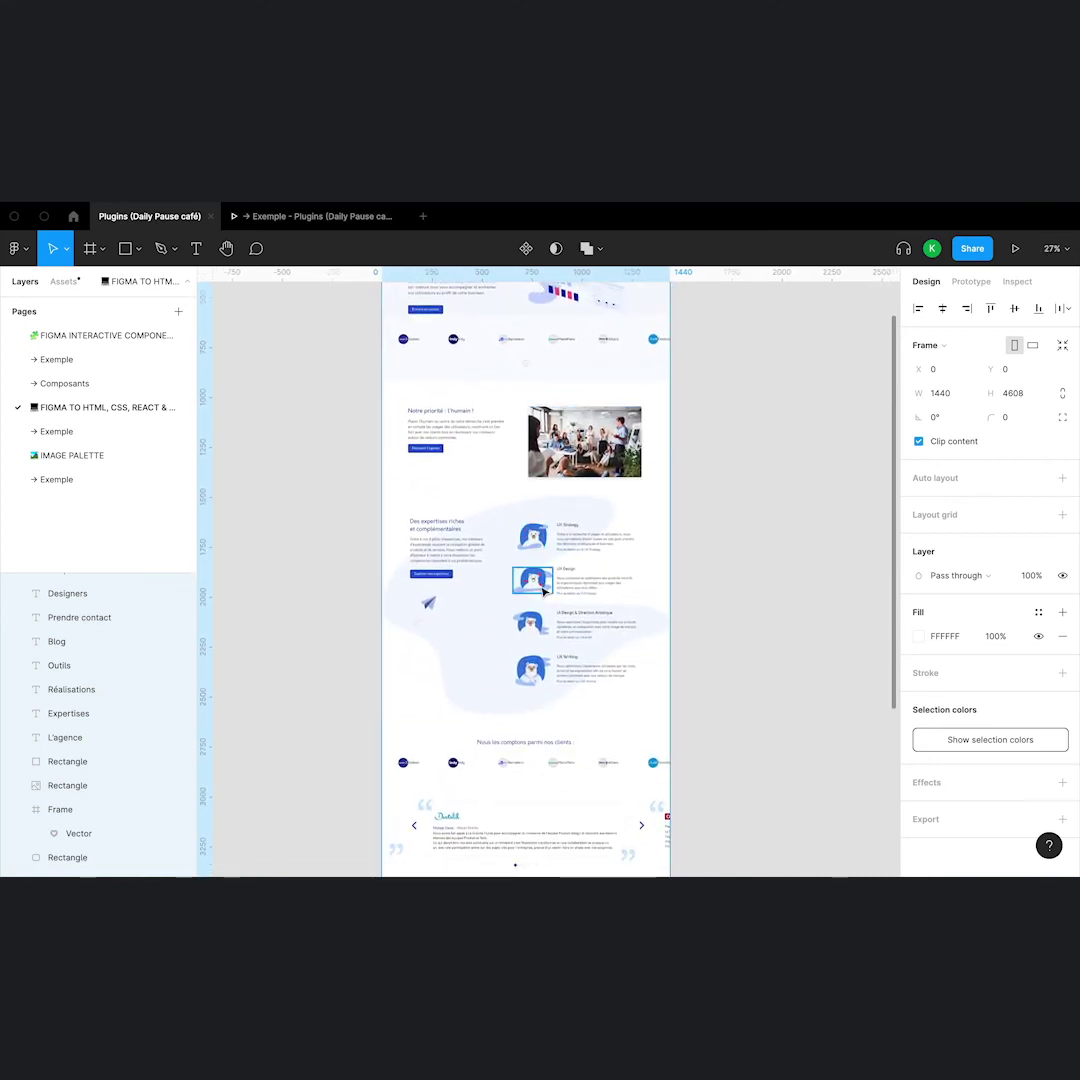
pyautogui.scroll(-1, 543, 591)
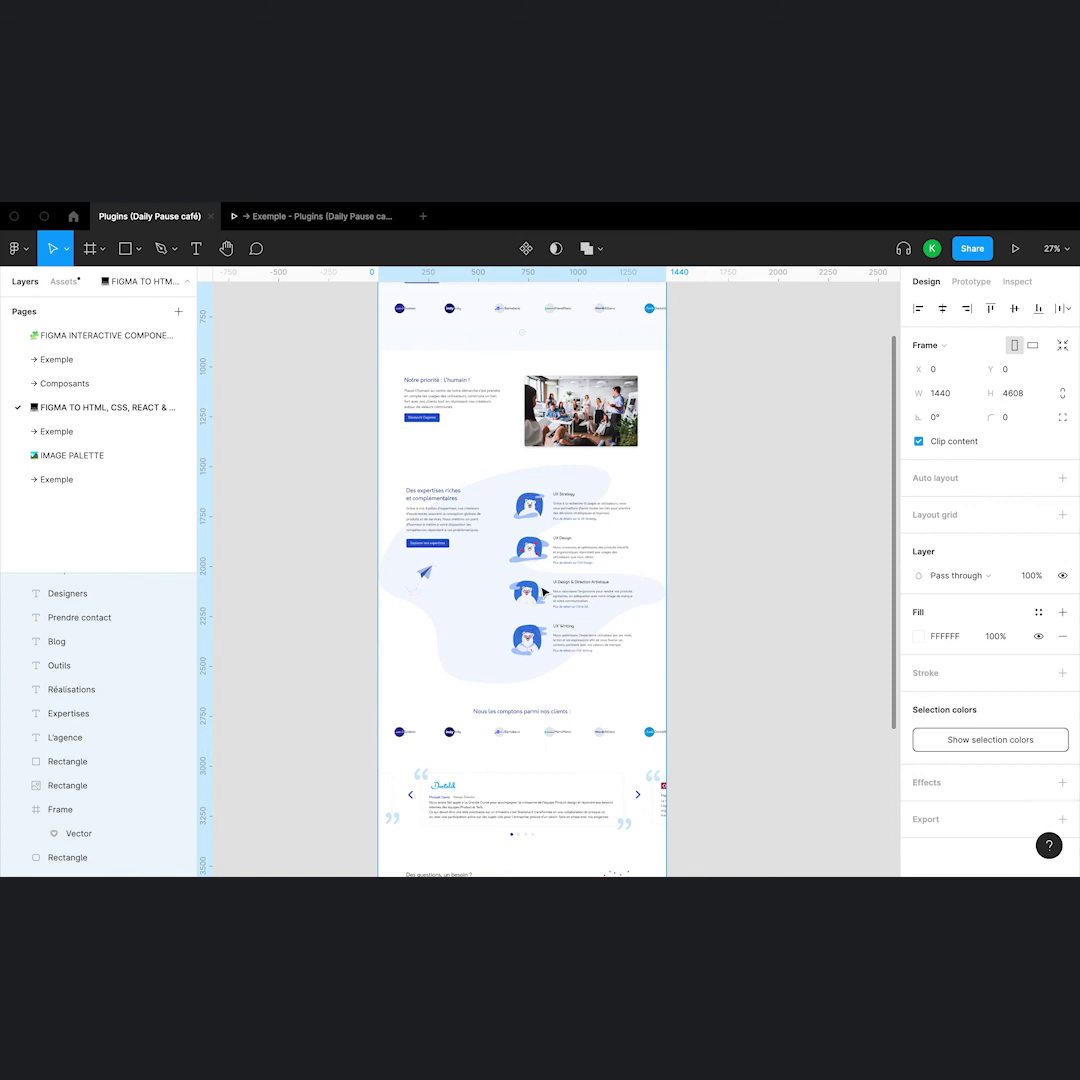
# - Scroll over the imported homepage frame to inspect it, clearing the selection
pyautogui.scroll(-1, 543, 592)
pyautogui.scroll(2, 541, 590)
pyautogui.scroll(2, 541, 590)
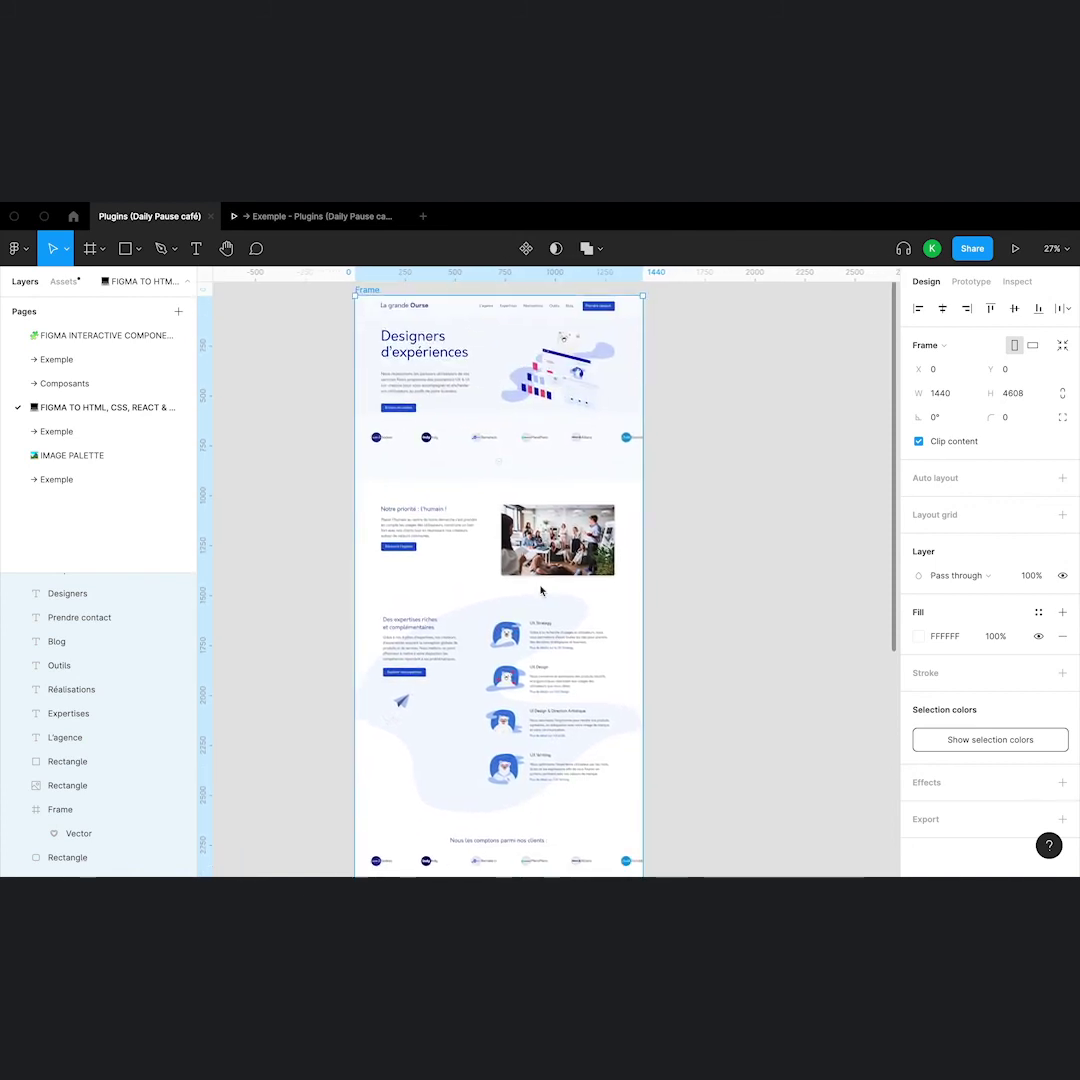
pyautogui.scroll(1, 746, 477)
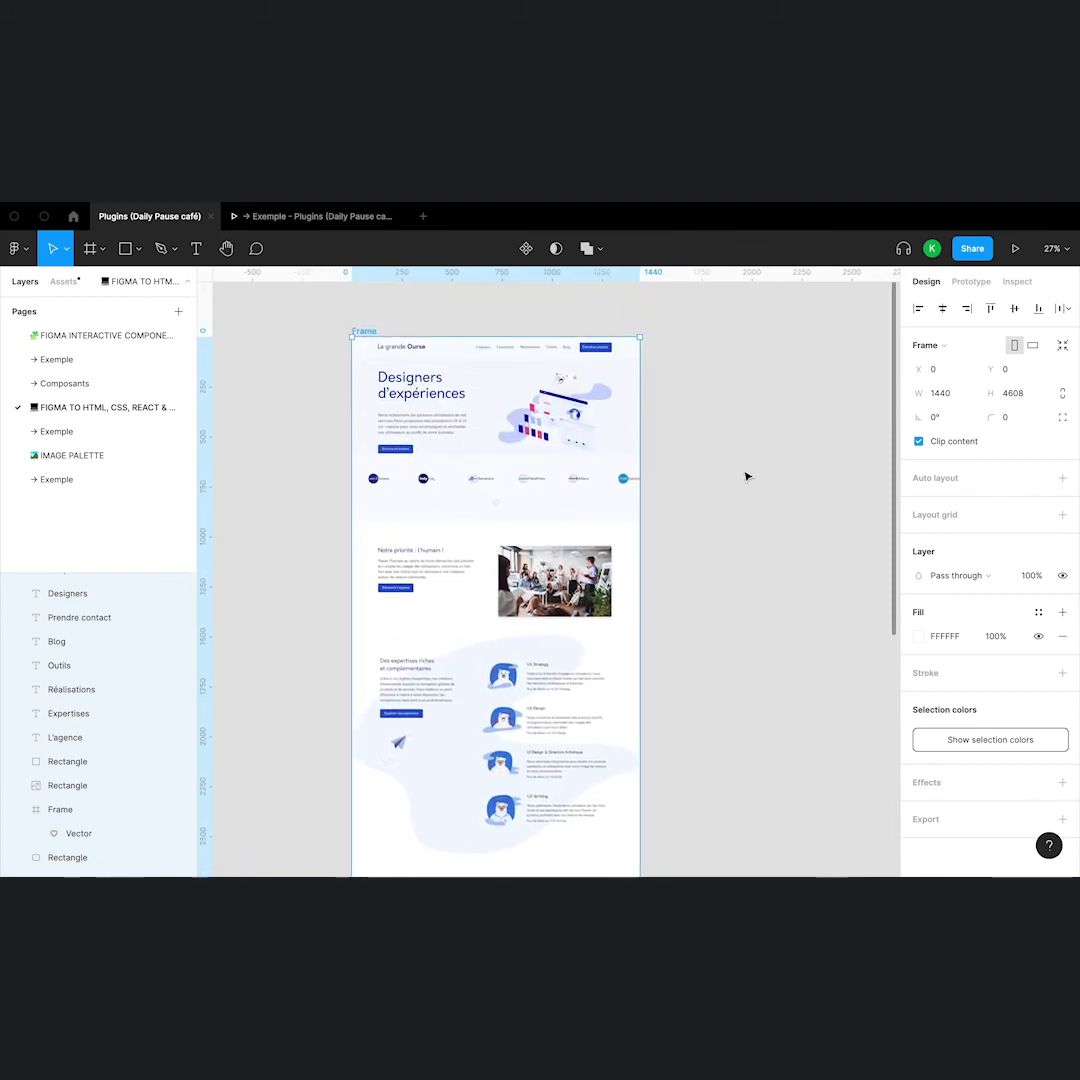
pyautogui.click(746, 477)
pyautogui.keyDown('ctrl'); pyautogui.scroll(3, 437, 560); pyautogui.keyUp('ctrl')
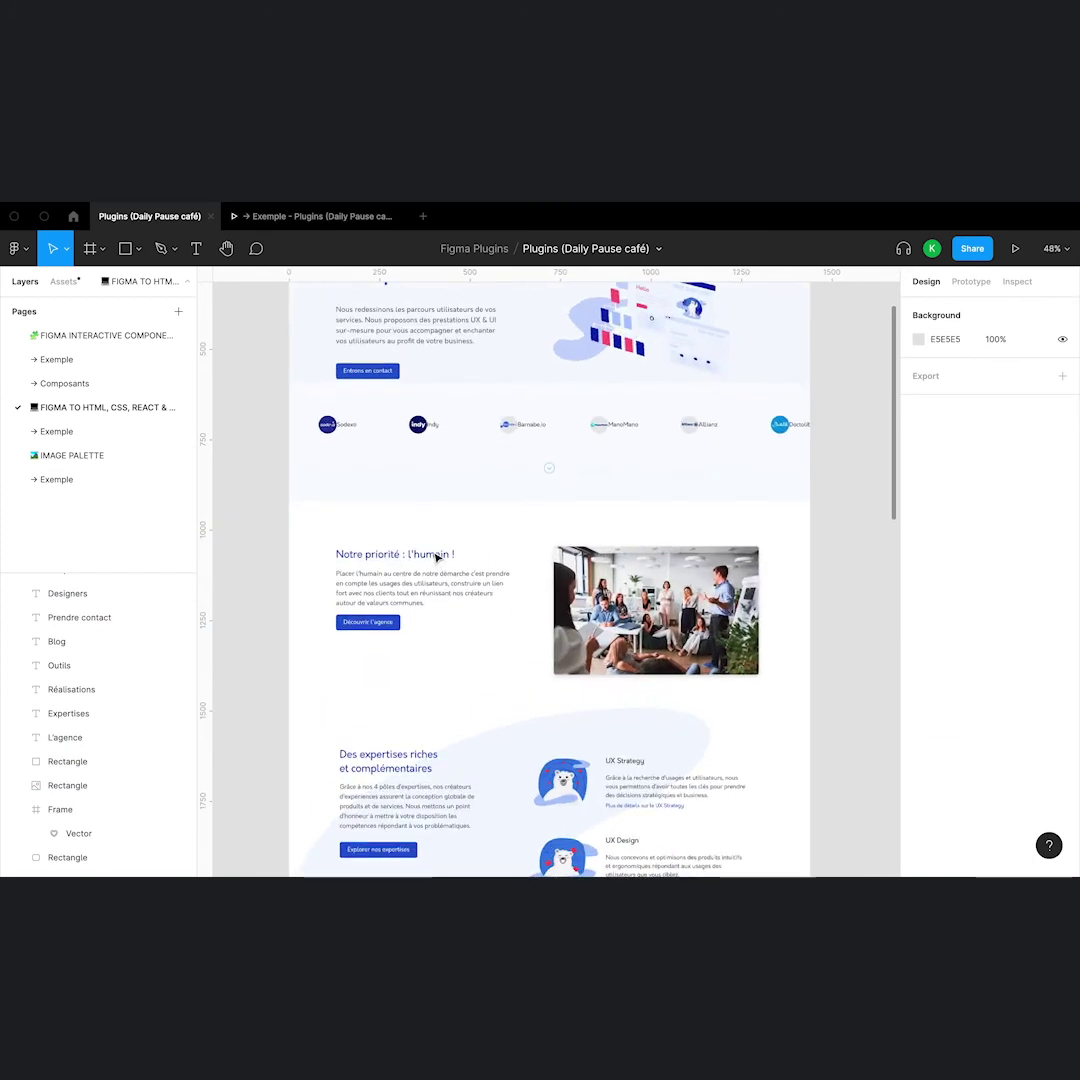
pyautogui.keyDown('ctrl'); pyautogui.scroll(-2, 450, 355); pyautogui.keyUp('ctrl')
# - Set the Designers d'expériences heading to Medium weight and fit Designers onto one line
pyautogui.click(450, 355)
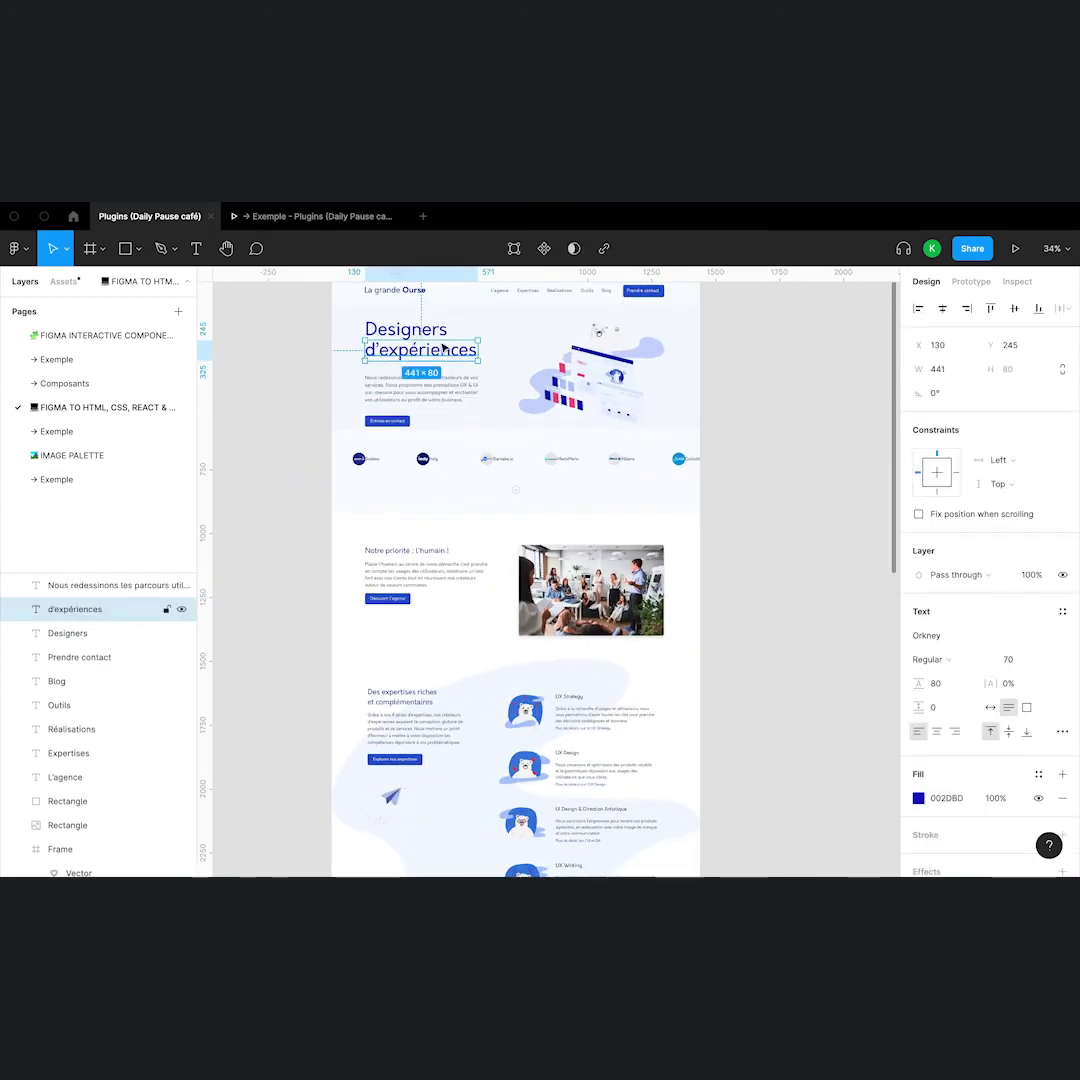
pyautogui.click(952, 720)
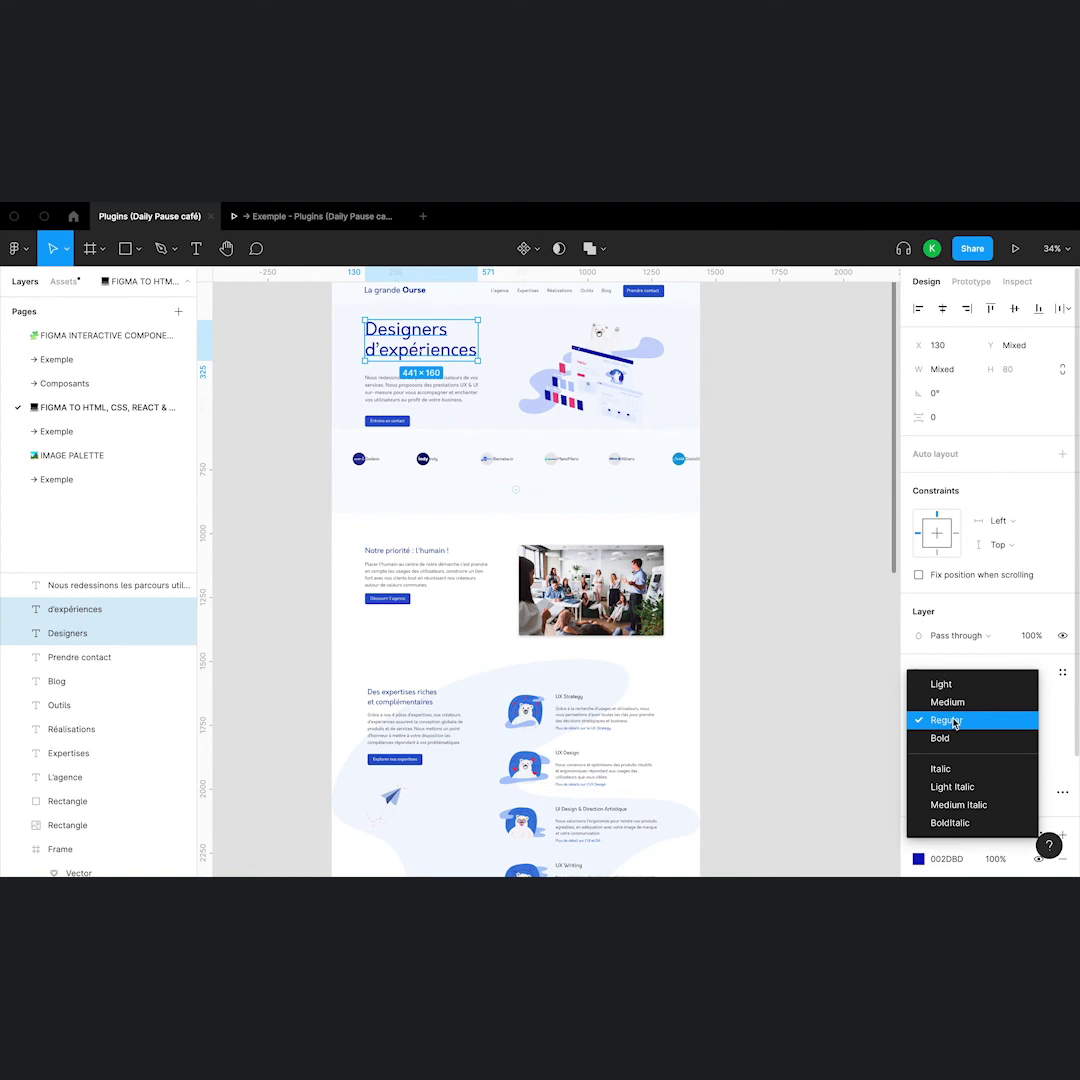
pyautogui.click(945, 701)
pyautogui.click(778, 342)
pyautogui.click(445, 350)
pyautogui.click(430, 334)
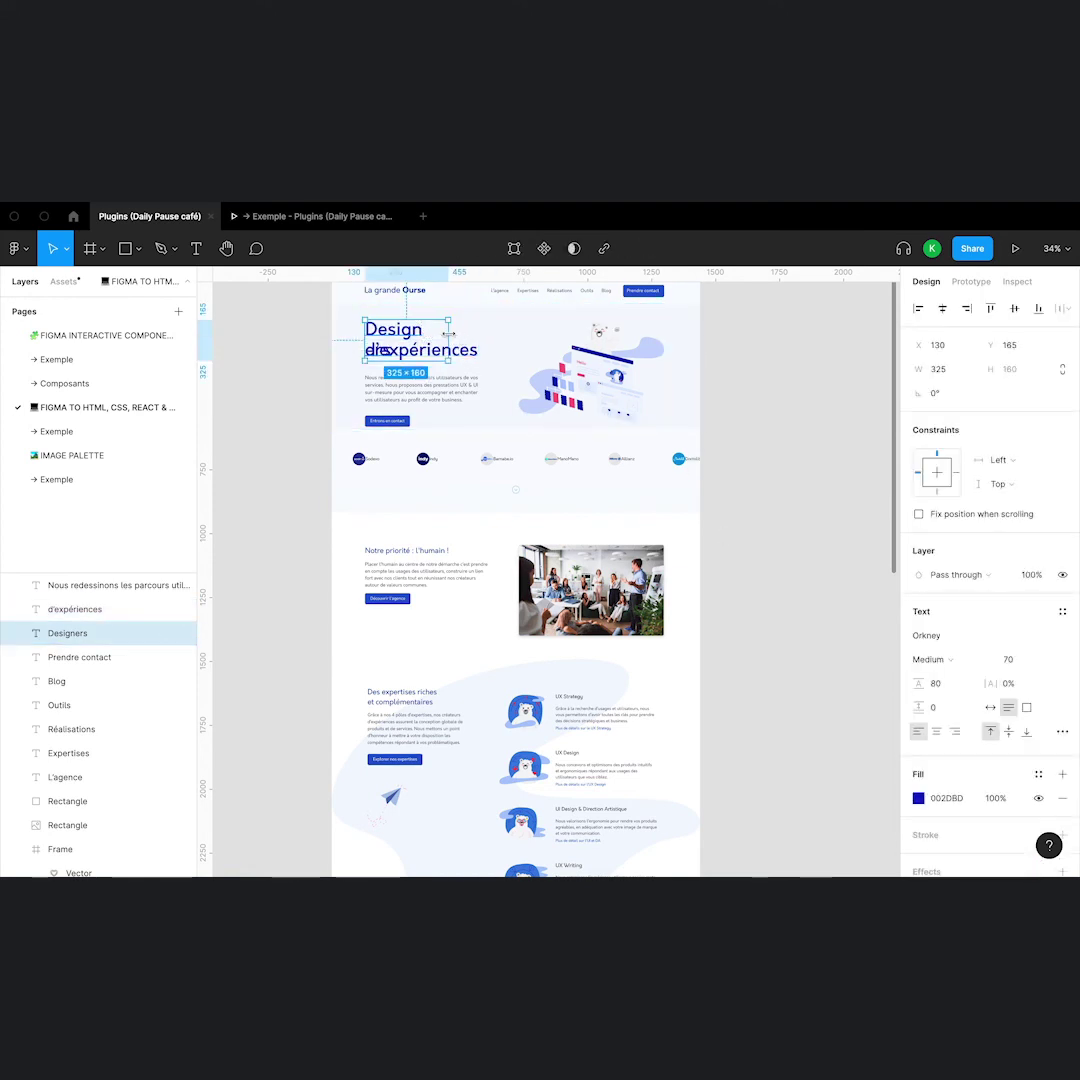
pyautogui.doubleClick(448, 340)
pyautogui.click(756, 507)
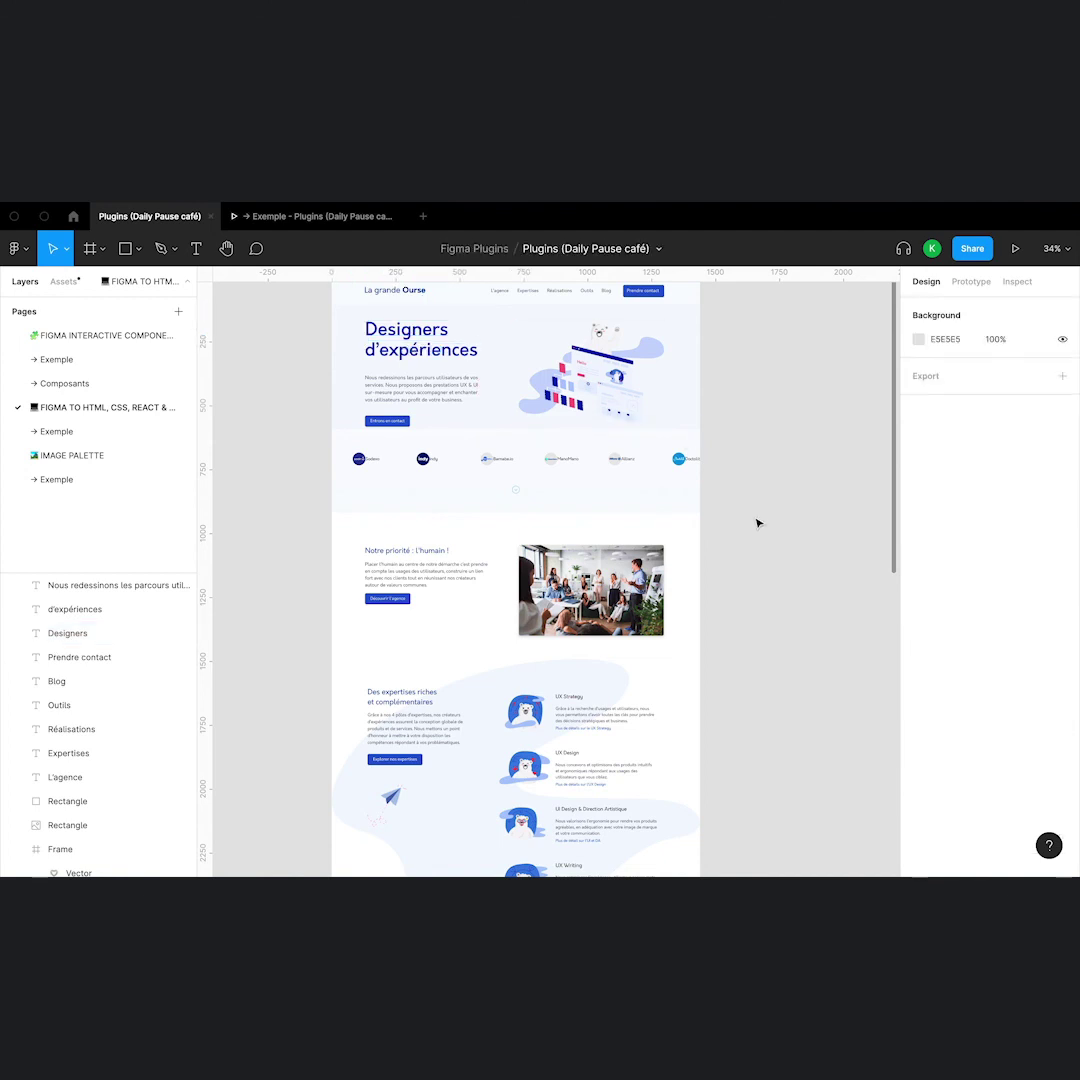
# - Inspect the paragraph, team photo, client logo, clients caption and Des expertises section layers
pyautogui.scroll(-3, 757, 519)
pyautogui.click(385, 480)
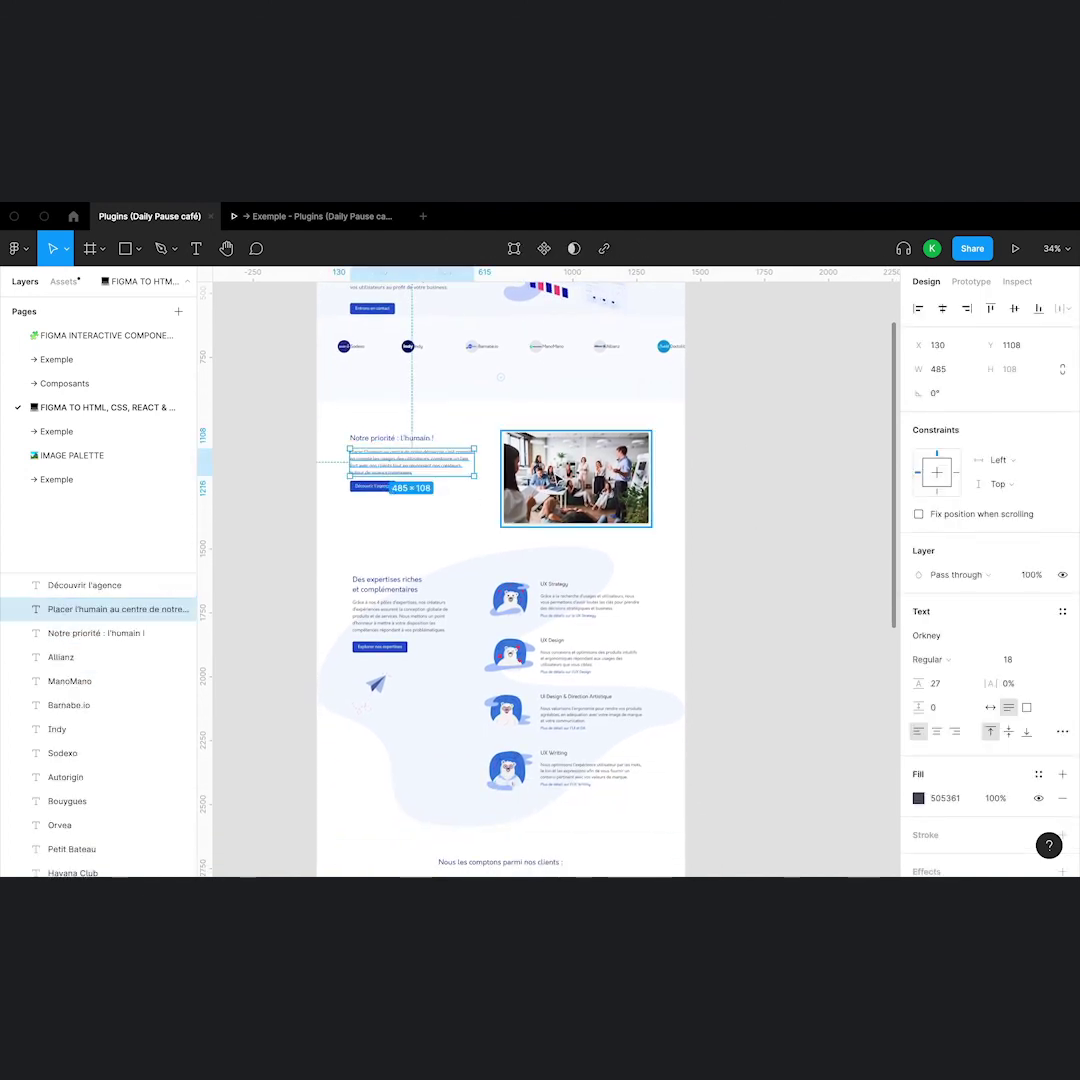
pyautogui.click(537, 519)
pyautogui.scroll(-3, 472, 586)
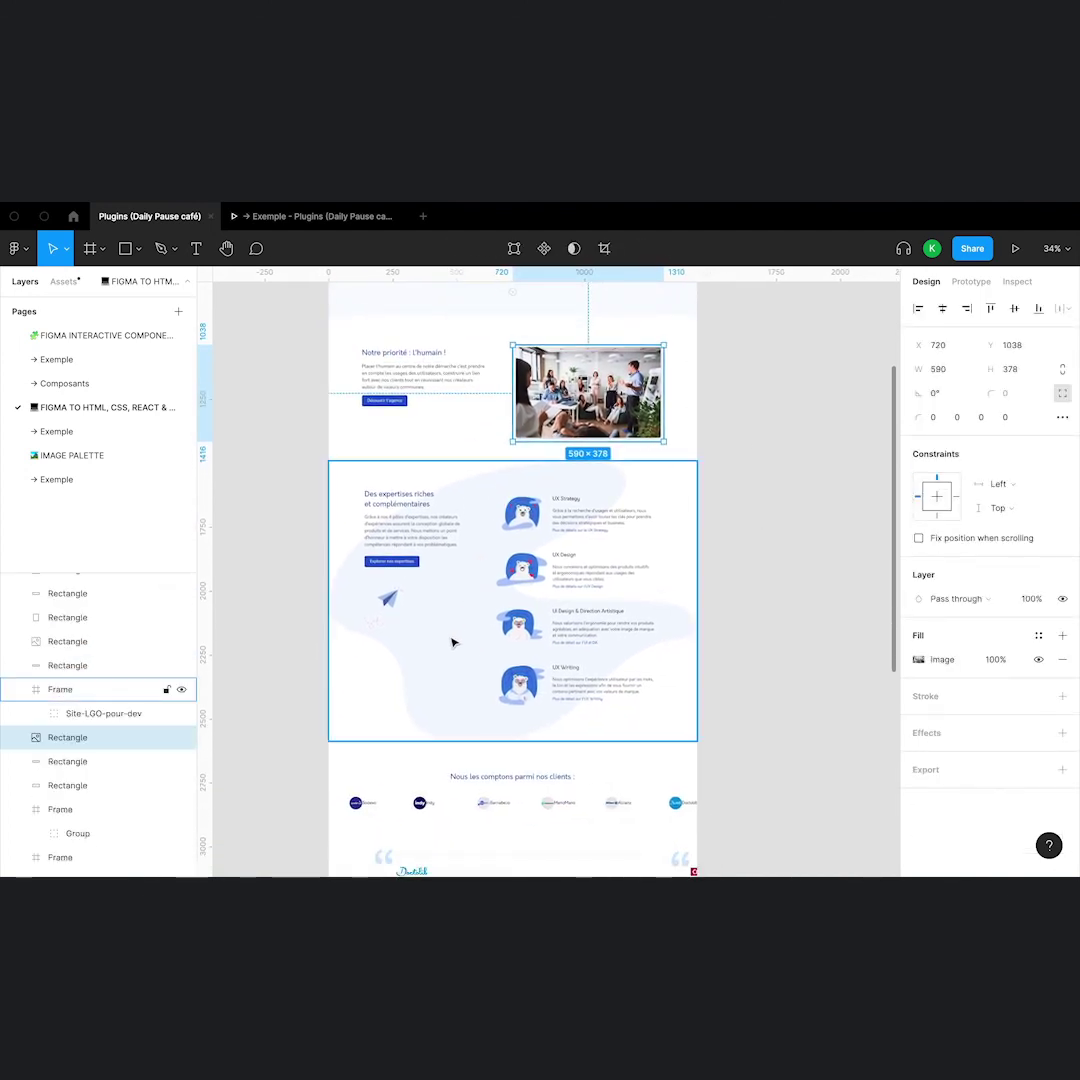
pyautogui.scroll(-3, 453, 641)
pyautogui.scroll(-1, 430, 665)
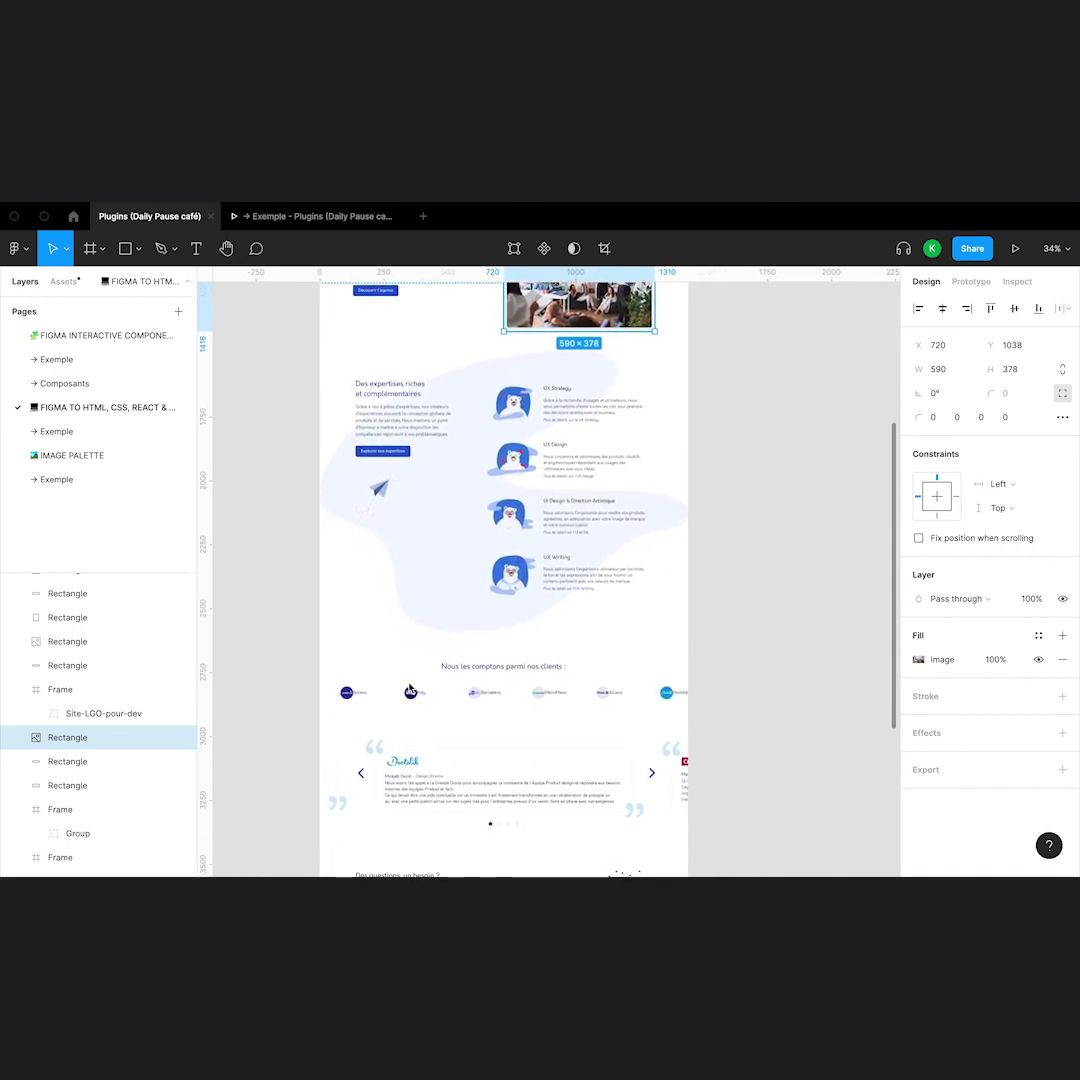
pyautogui.click(350, 696)
pyautogui.click(466, 674)
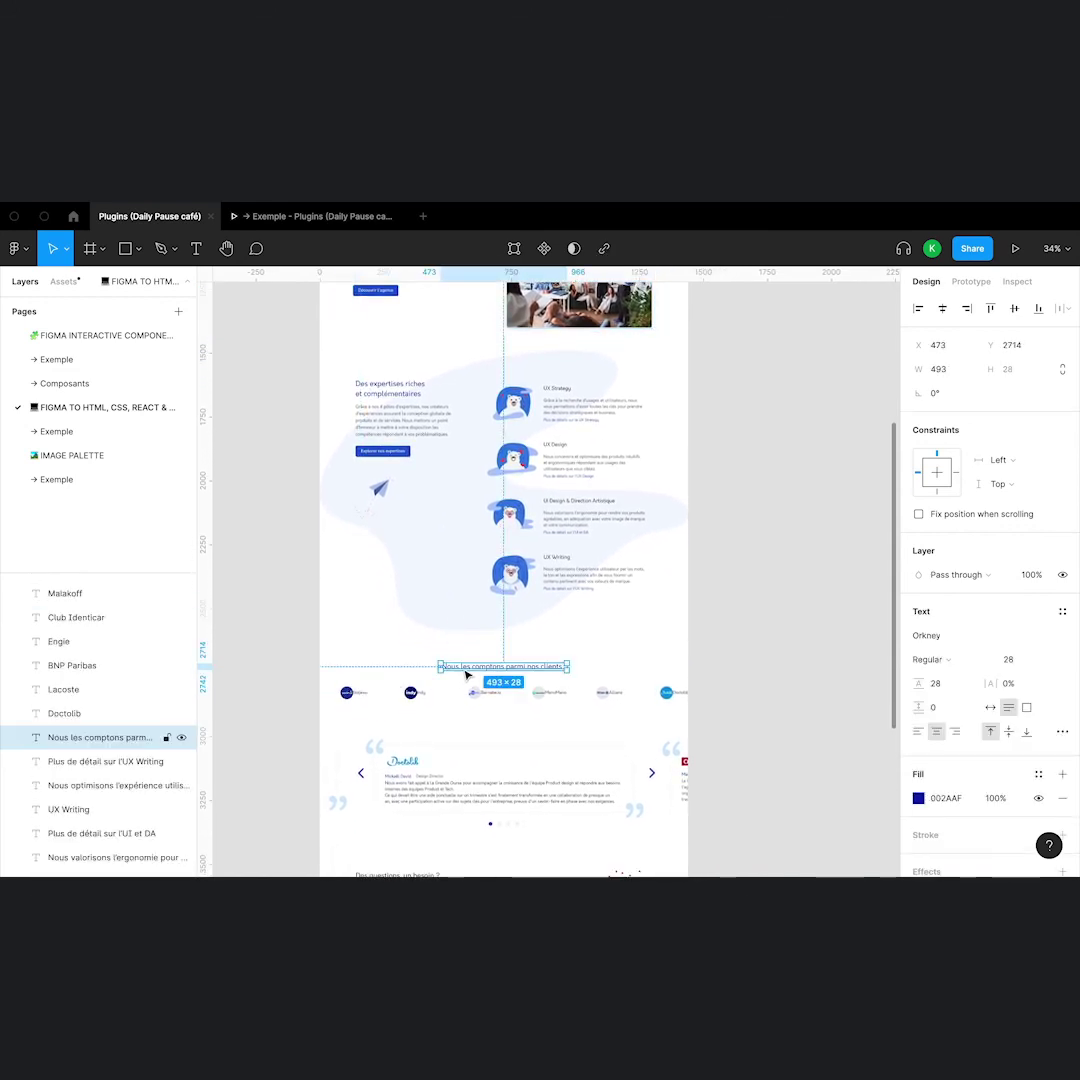
pyautogui.scroll(2, 367, 704)
pyautogui.scroll(2, 388, 639)
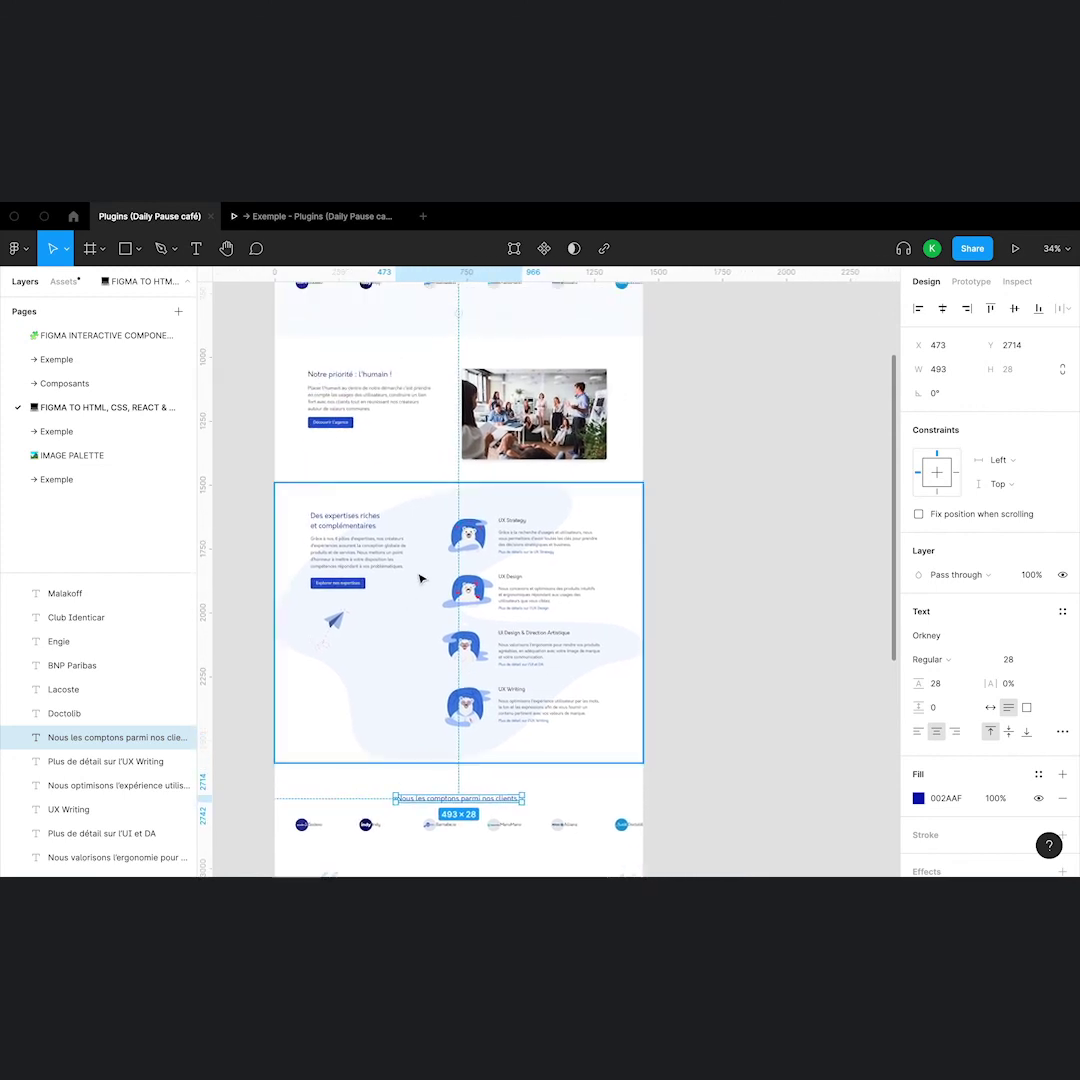
pyautogui.click(419, 578)
# - Expand Site-LGO-pour-dev and Artboard, then inspect Fill-1 and the bear icons
pyautogui.click(36, 762)
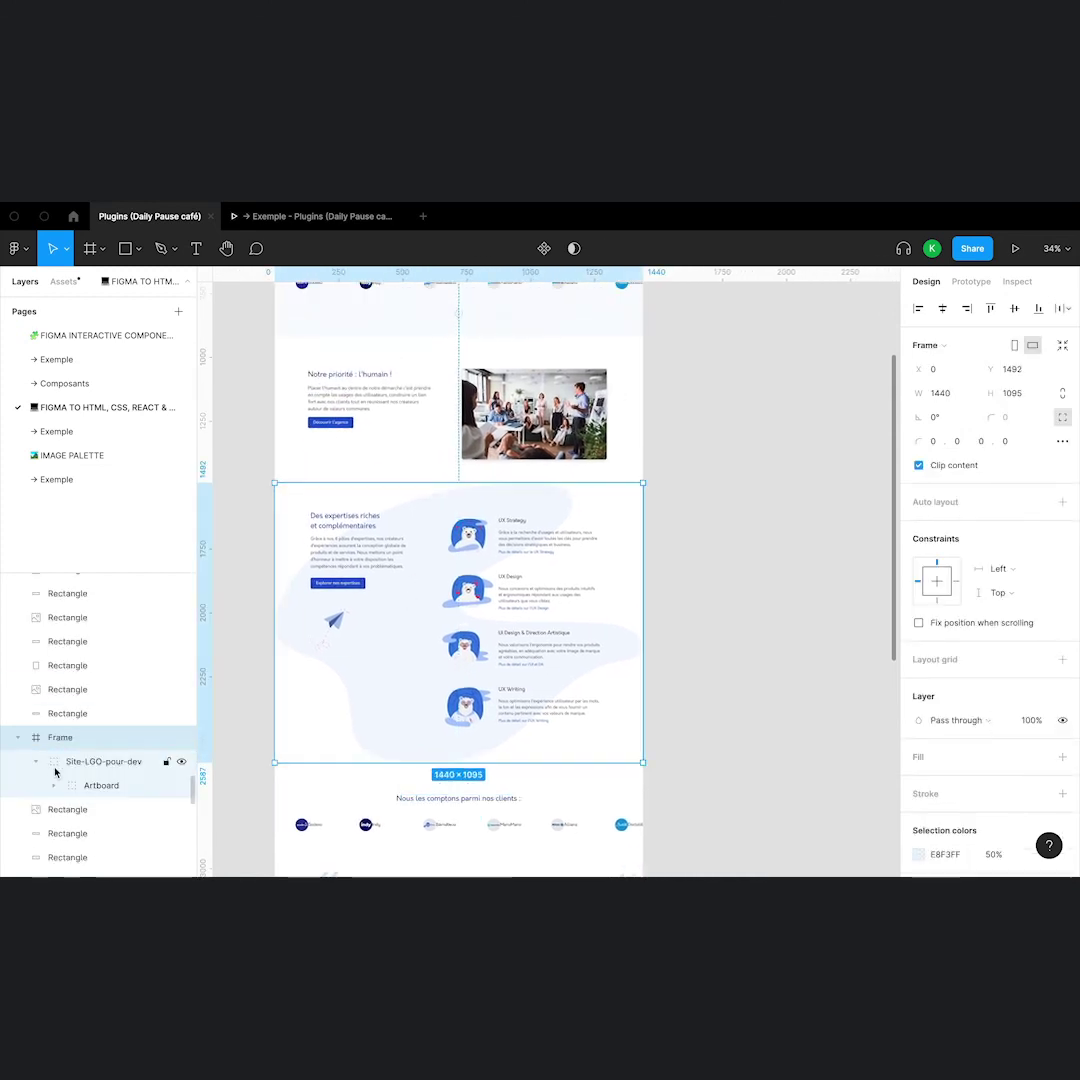
pyautogui.click(53, 785)
pyautogui.click(90, 810)
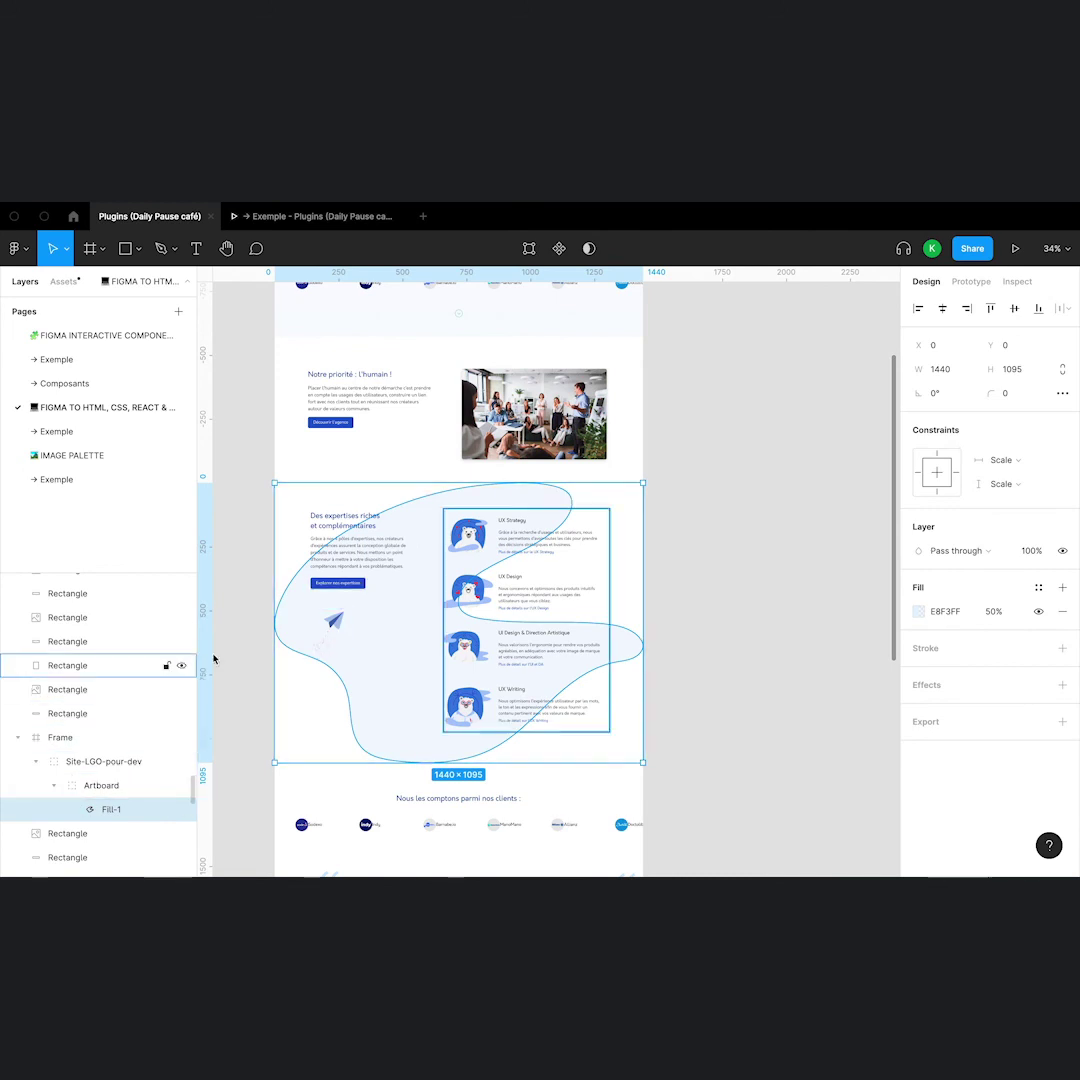
pyautogui.click(467, 534)
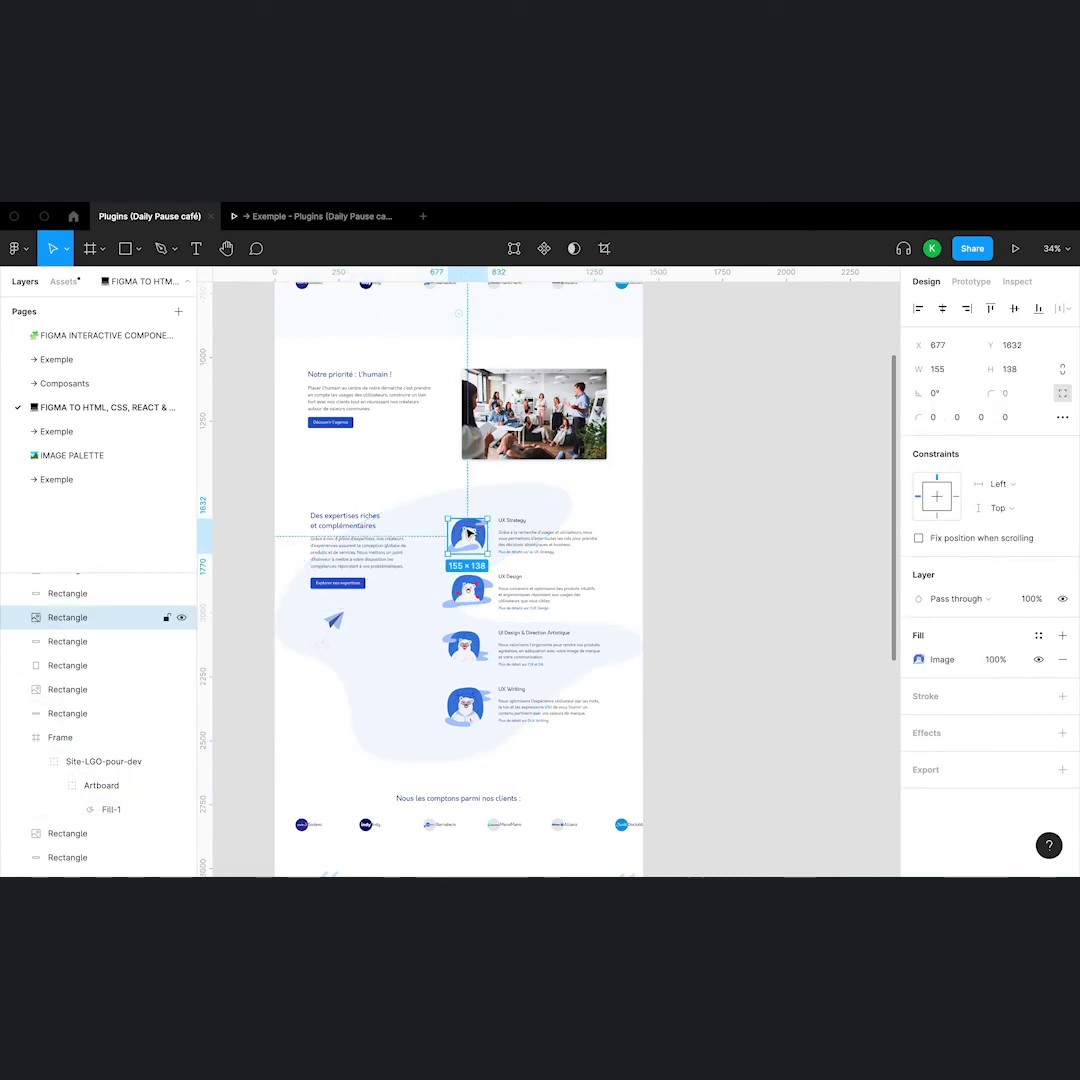
pyautogui.click(467, 590)
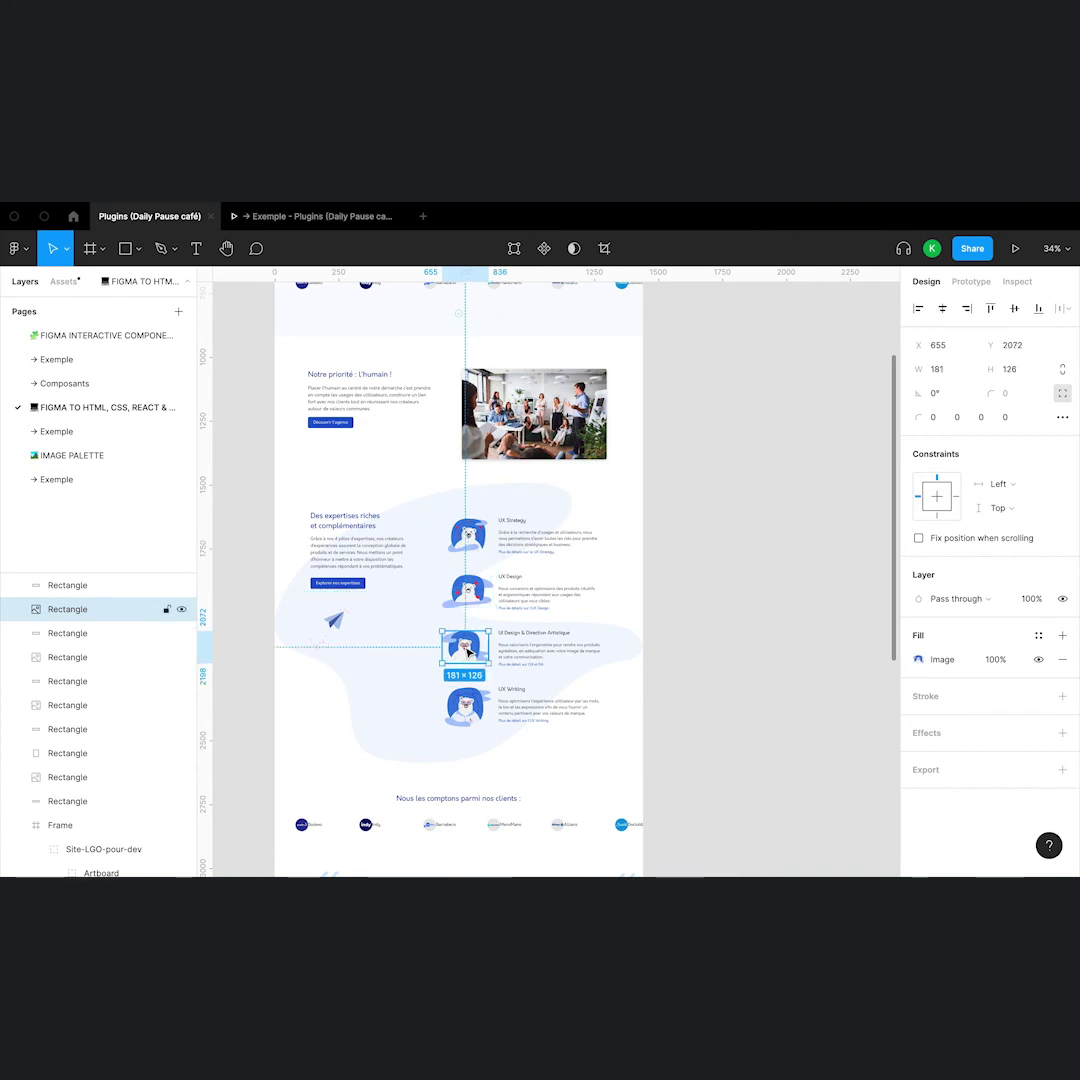
pyautogui.click(468, 708)
pyautogui.click(735, 606)
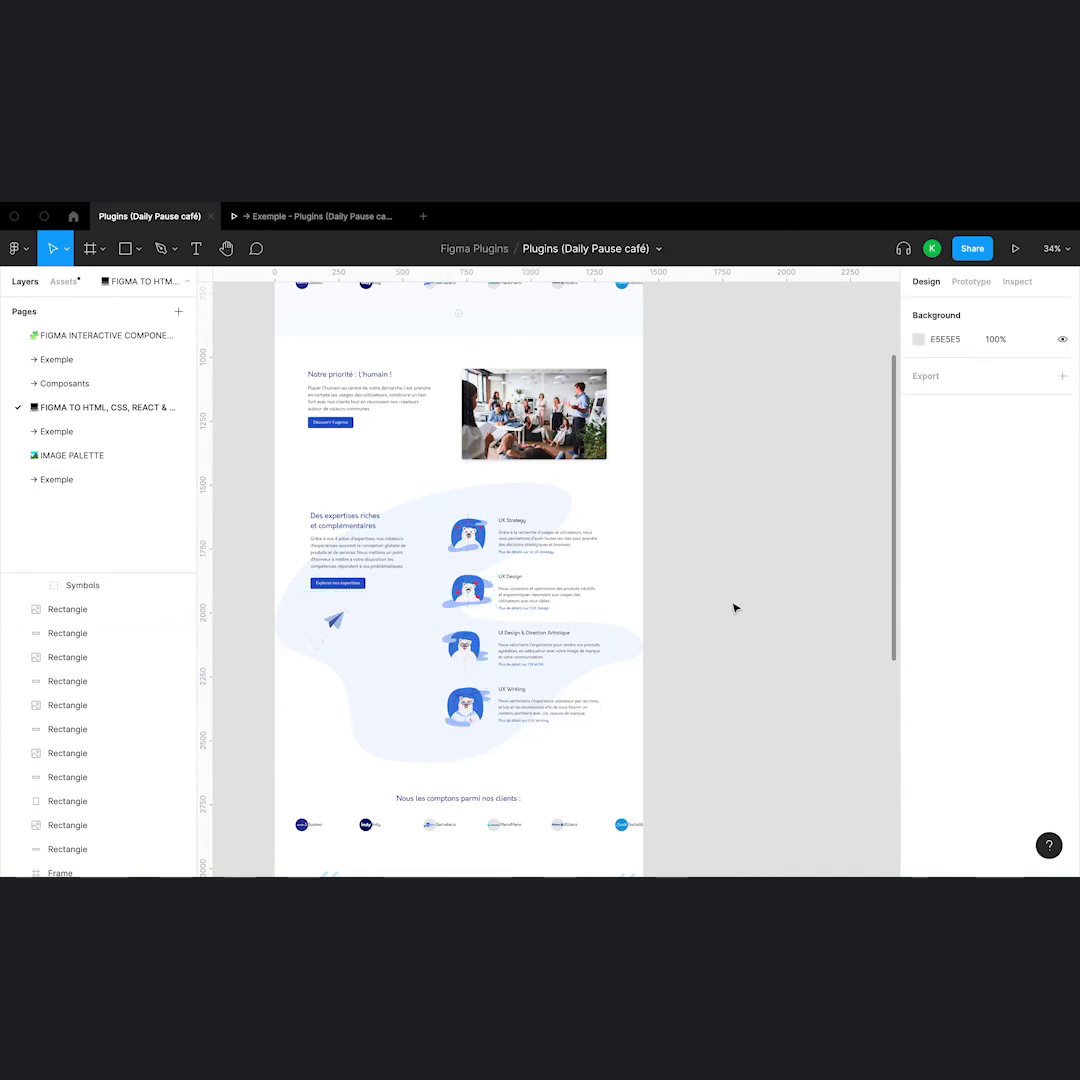
pyautogui.scroll(-5, 735, 606)
pyautogui.scroll(1, 735, 606)
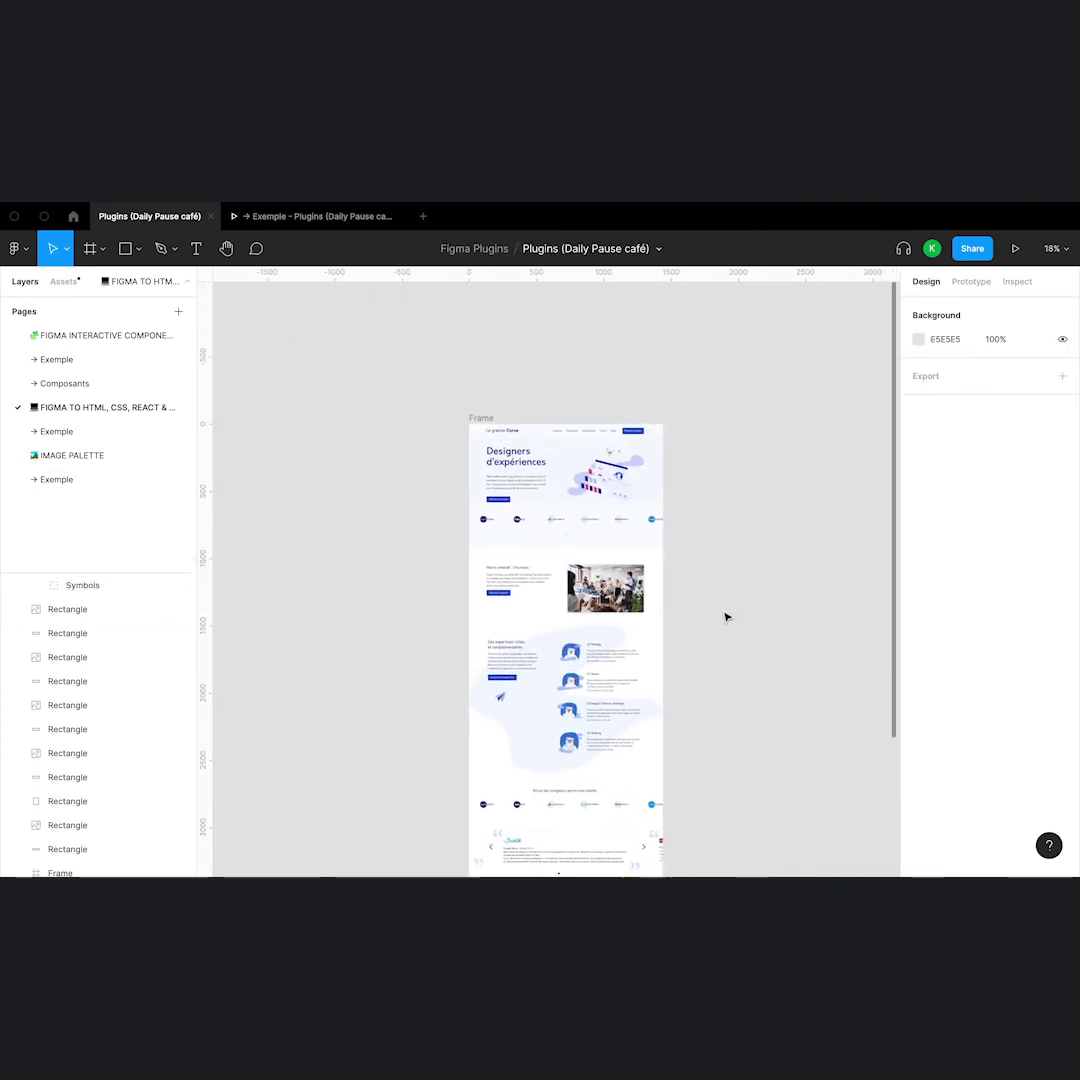
# - Switch to the empty IMAGE PALETTE page
pyautogui.scroll(3, 573, 466)
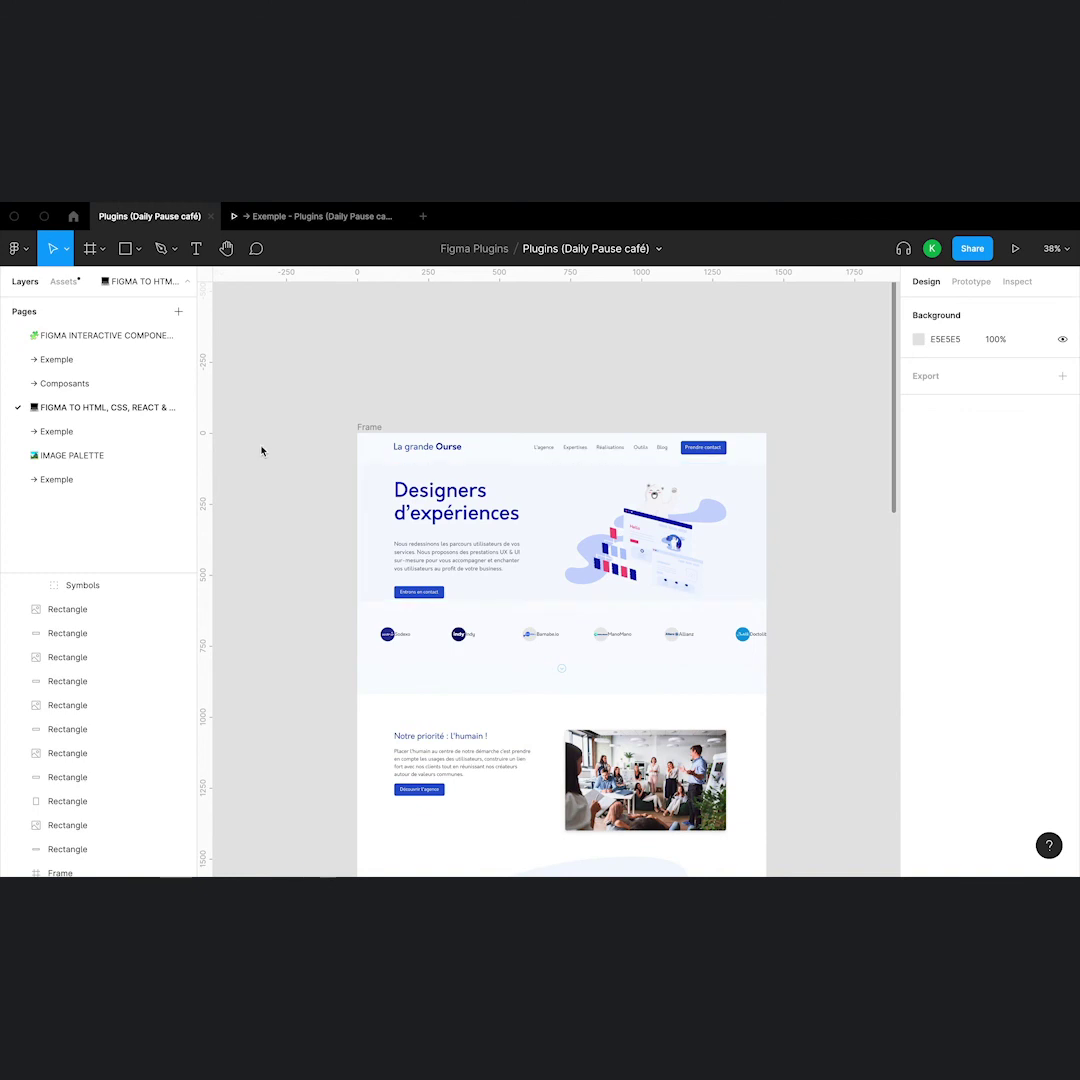
pyautogui.click(121, 457)
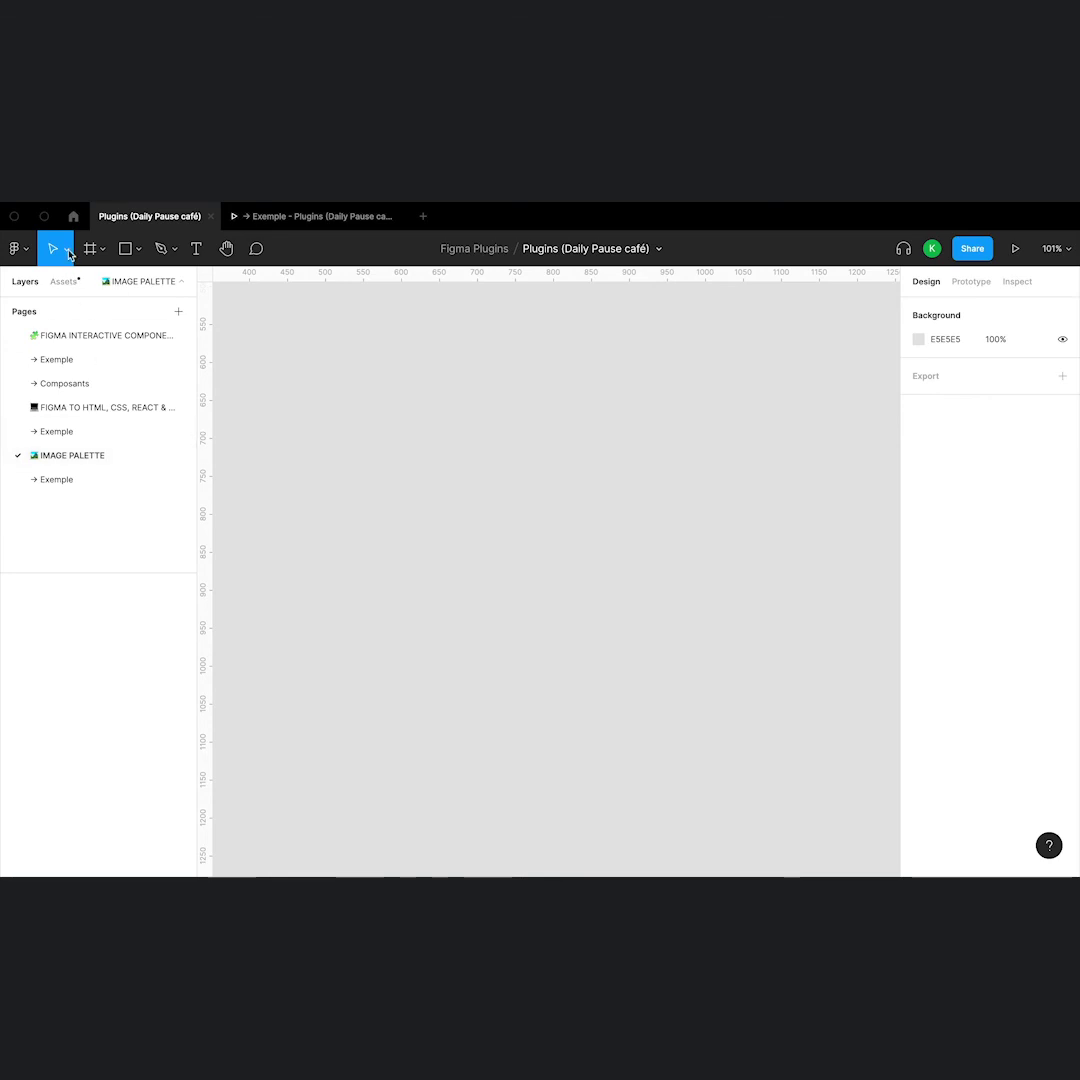
# - Search Community plugins for IMAGE PALETTE, then return to the design file
pyautogui.click(73, 217)
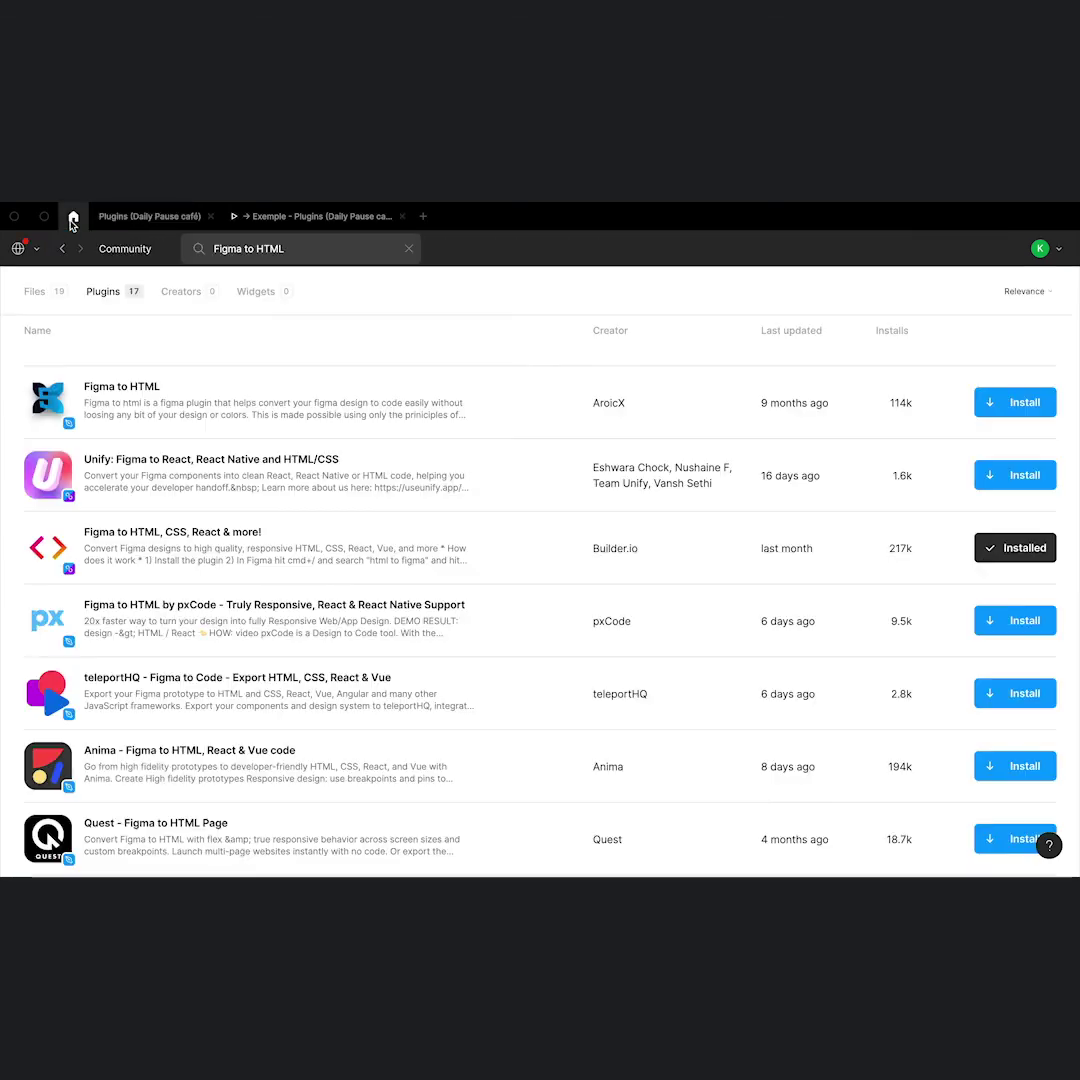
pyautogui.click(295, 248)
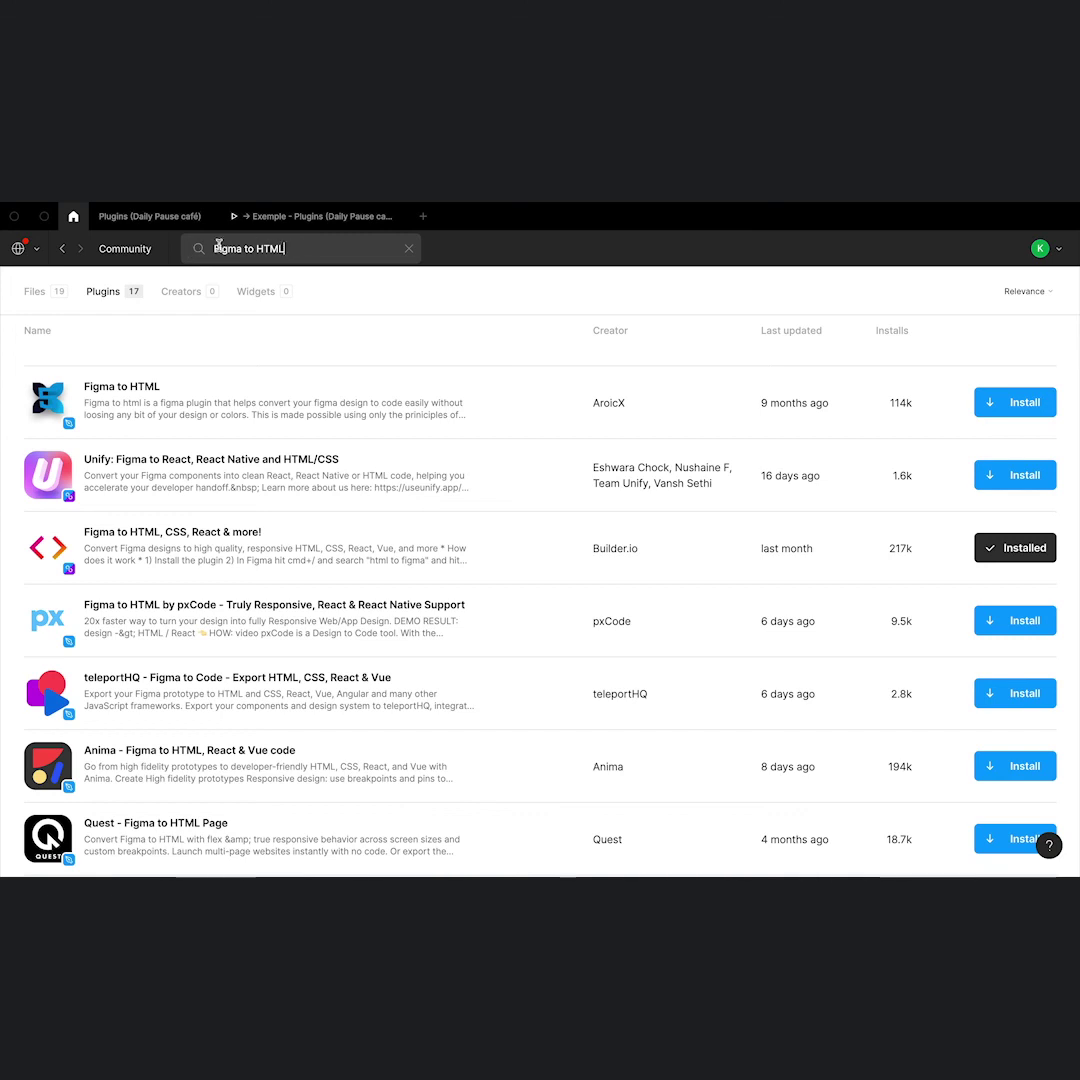
pyautogui.click(410, 249)
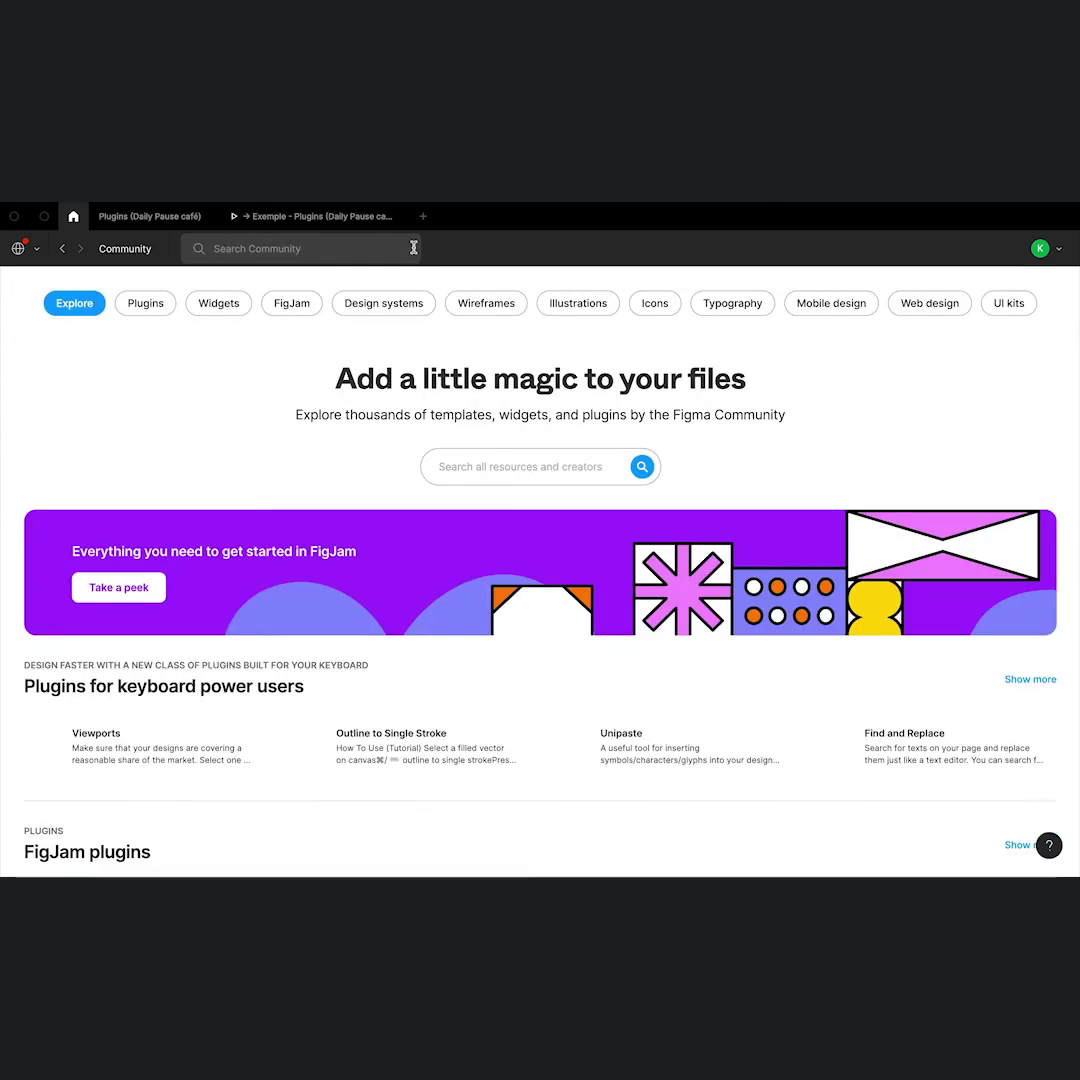
pyautogui.write('IMAGE PALETTE')
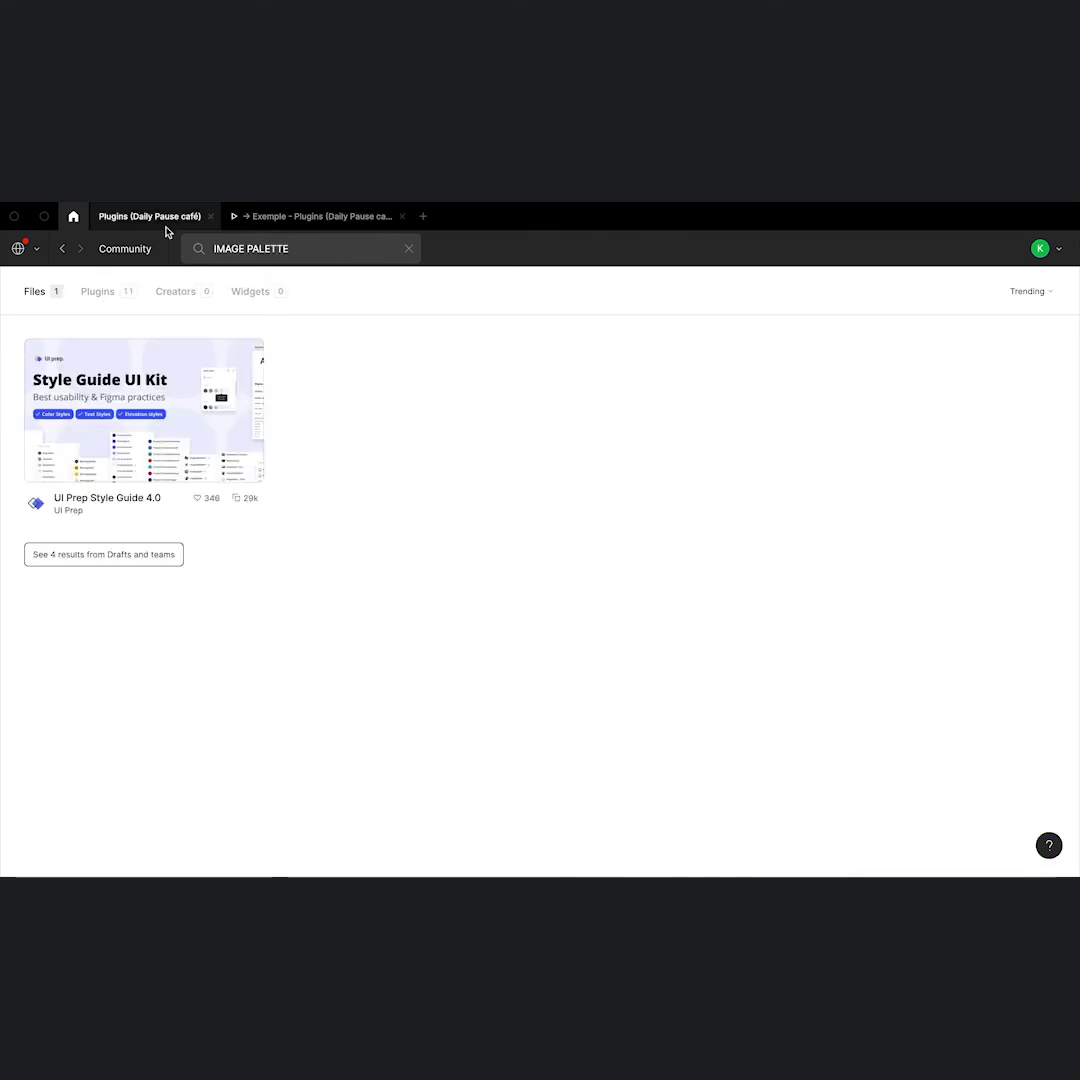
pyautogui.click(104, 292)
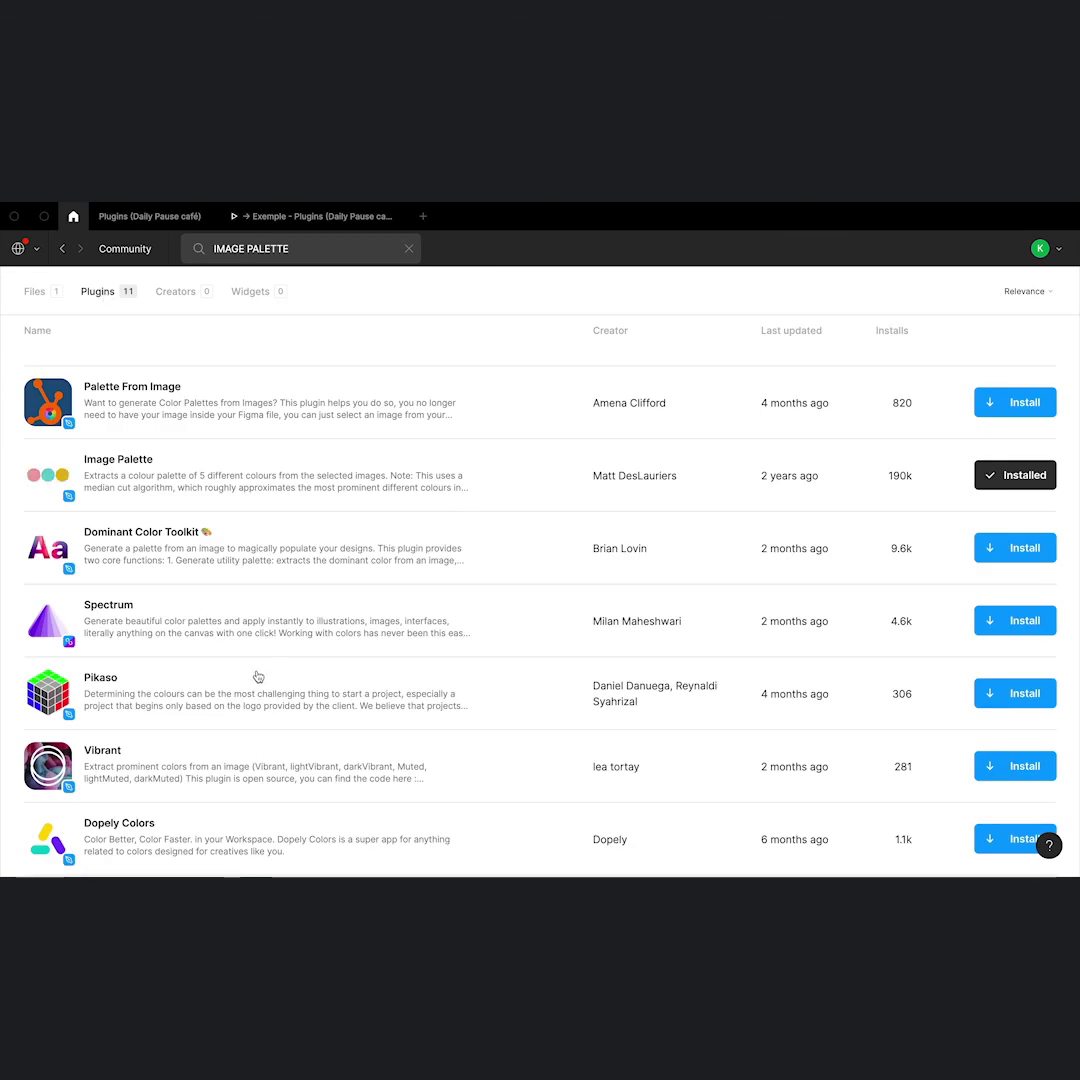
pyautogui.scroll(-1, 725, 521)
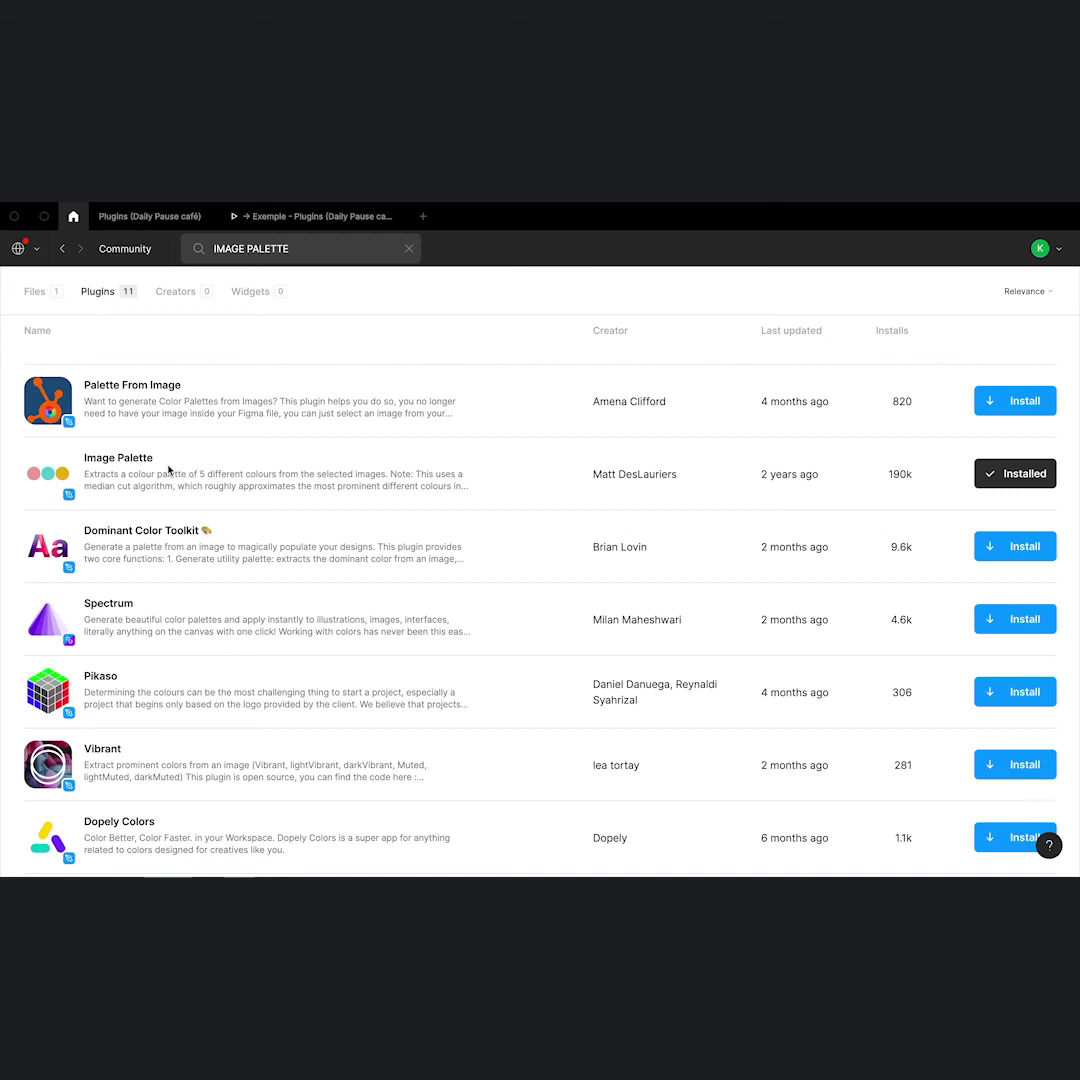
pyautogui.click(162, 218)
# - Select the bear hero illustration on the FIGMA TO HTML page
pyautogui.click(150, 409)
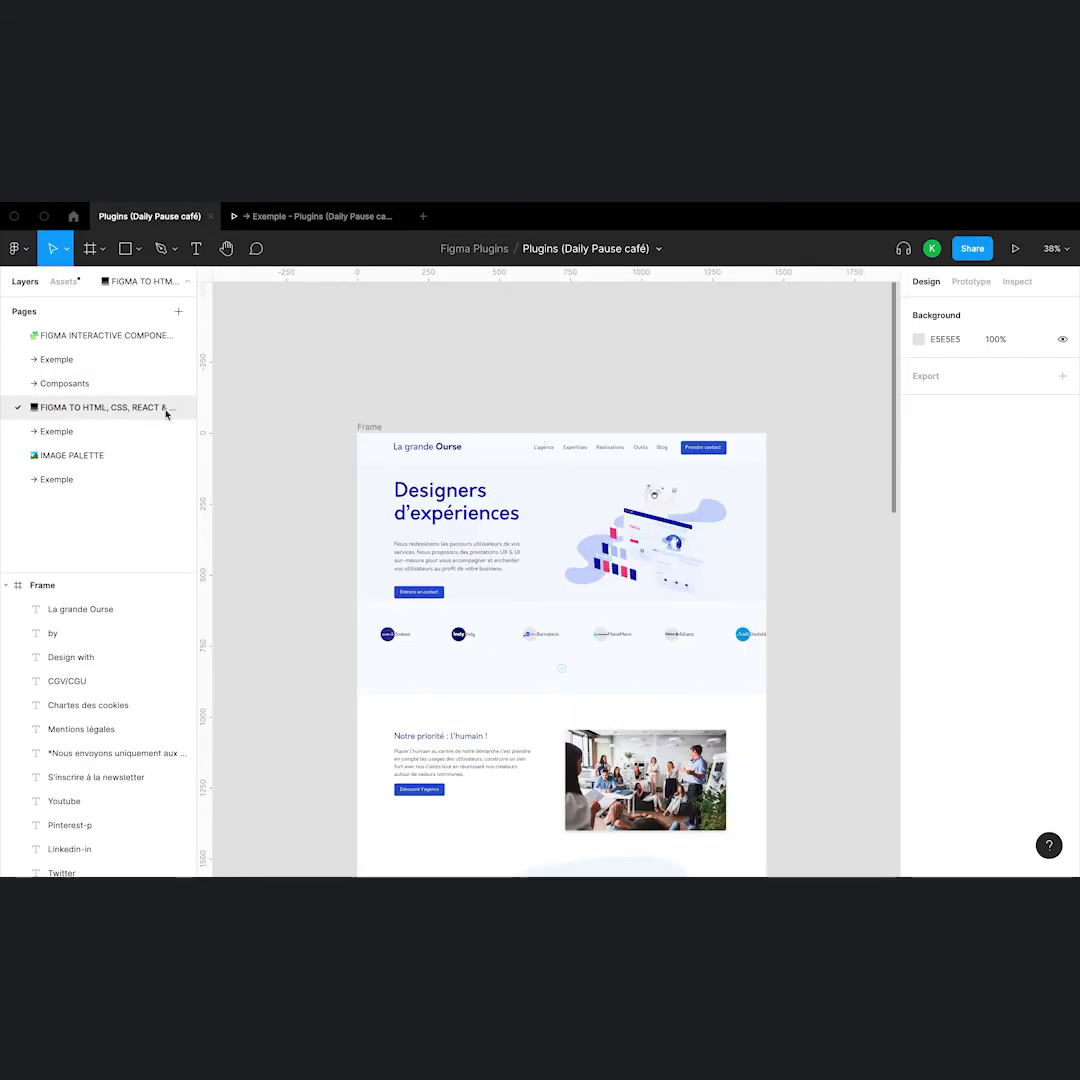
pyautogui.keyDown('ctrl'); pyautogui.scroll(2, 641, 517); pyautogui.keyUp('ctrl')
pyautogui.keyDown('ctrl'); pyautogui.scroll(2, 641, 517); pyautogui.keyUp('ctrl')
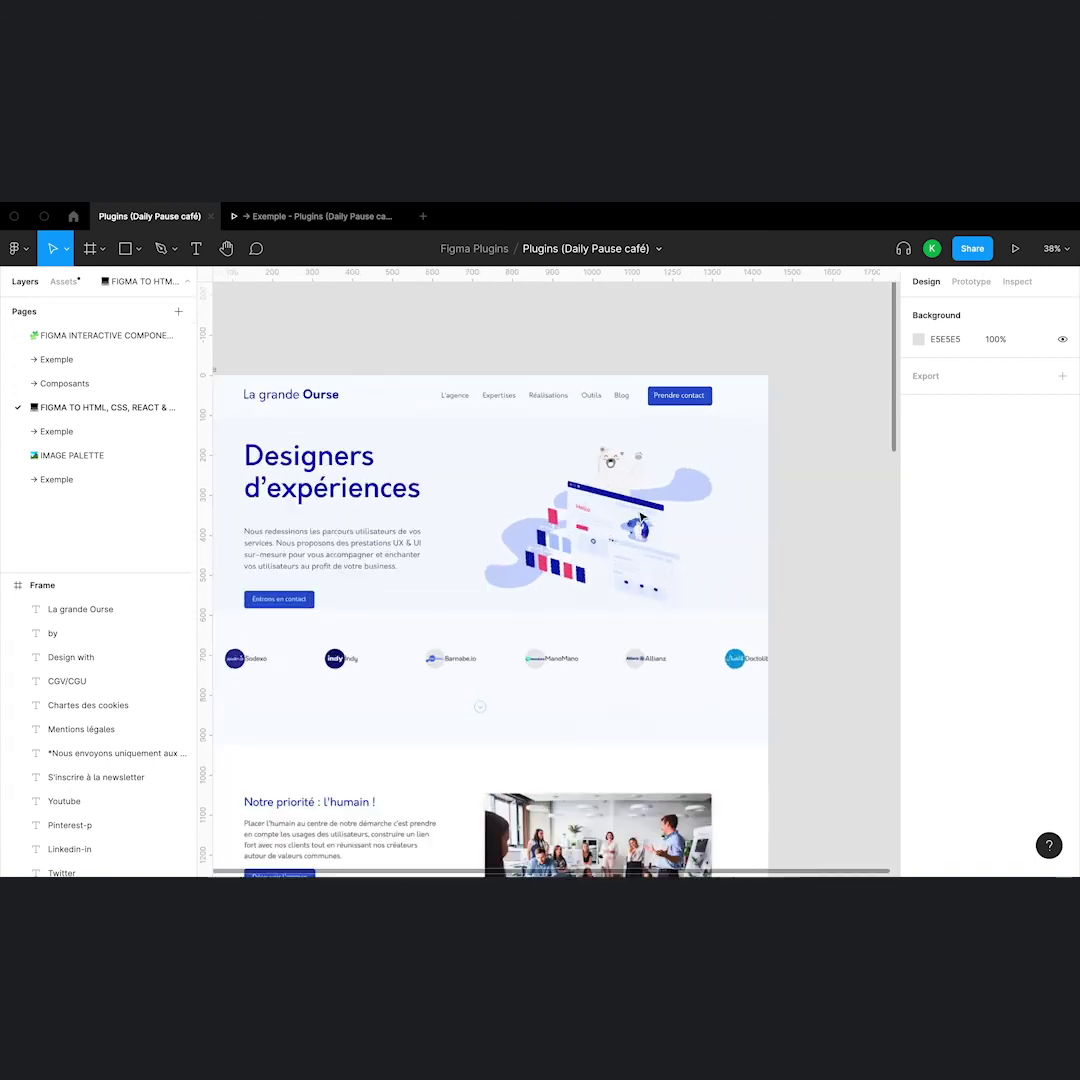
pyautogui.keyDown('ctrl'); pyautogui.scroll(2, 632, 510); pyautogui.keyUp('ctrl')
pyautogui.click(624, 490)
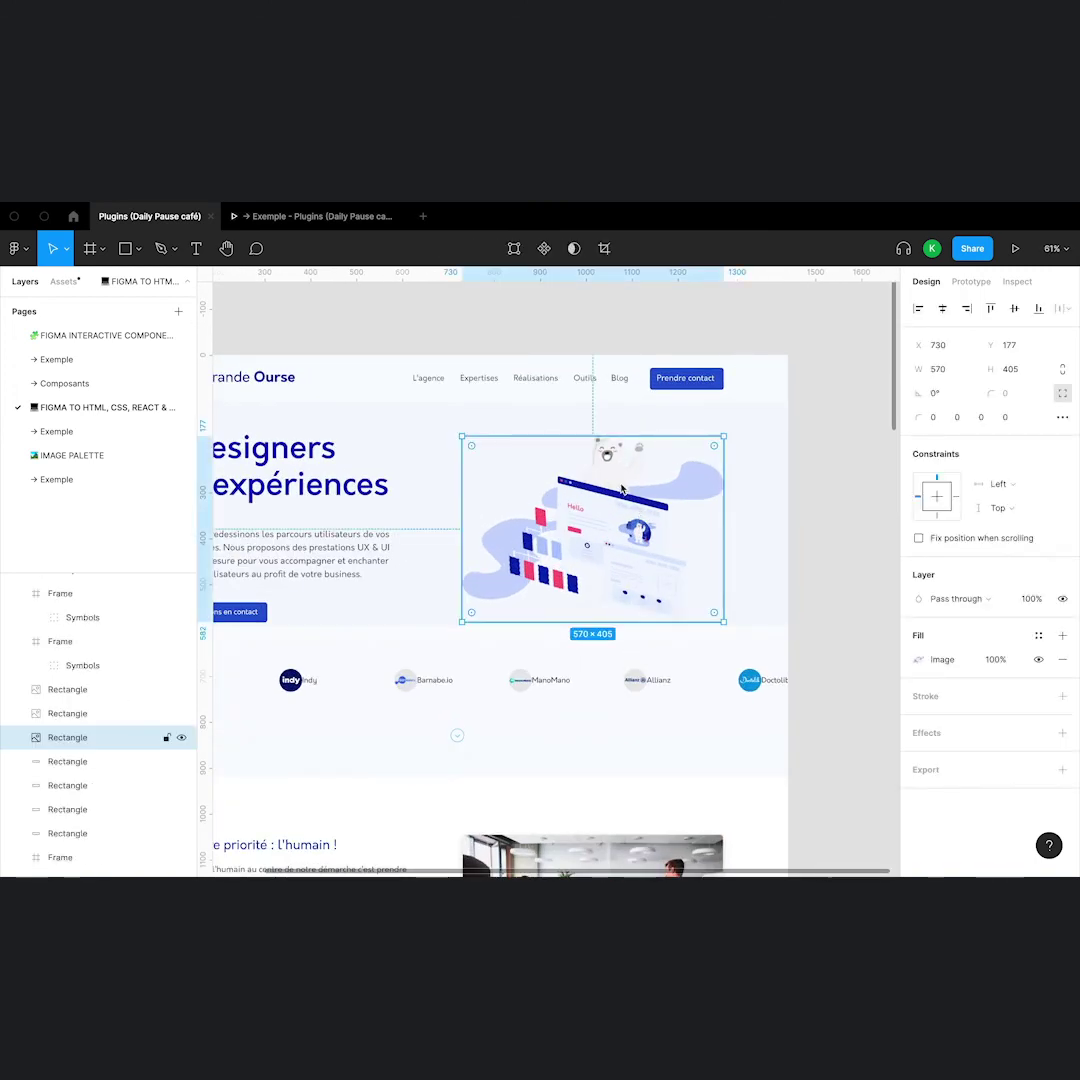
# - Paste the illustration onto IMAGE PALETTE and run the Image Palette plugin on it
pyautogui.click(62, 455)
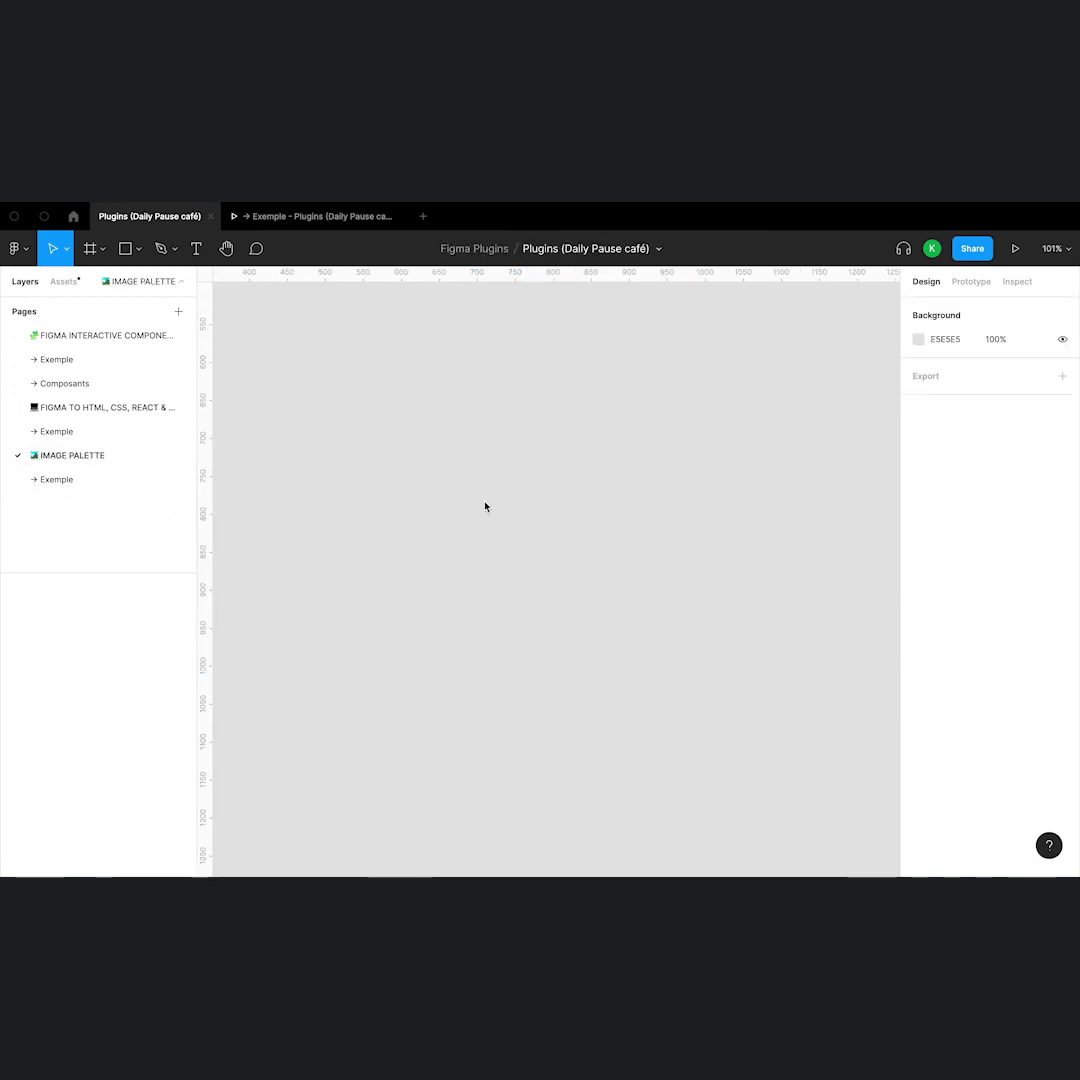
pyautogui.hotkey('ctrl', 'v')
pyautogui.scroll(-3, 485, 507)
pyautogui.scroll(-2, 485, 500)
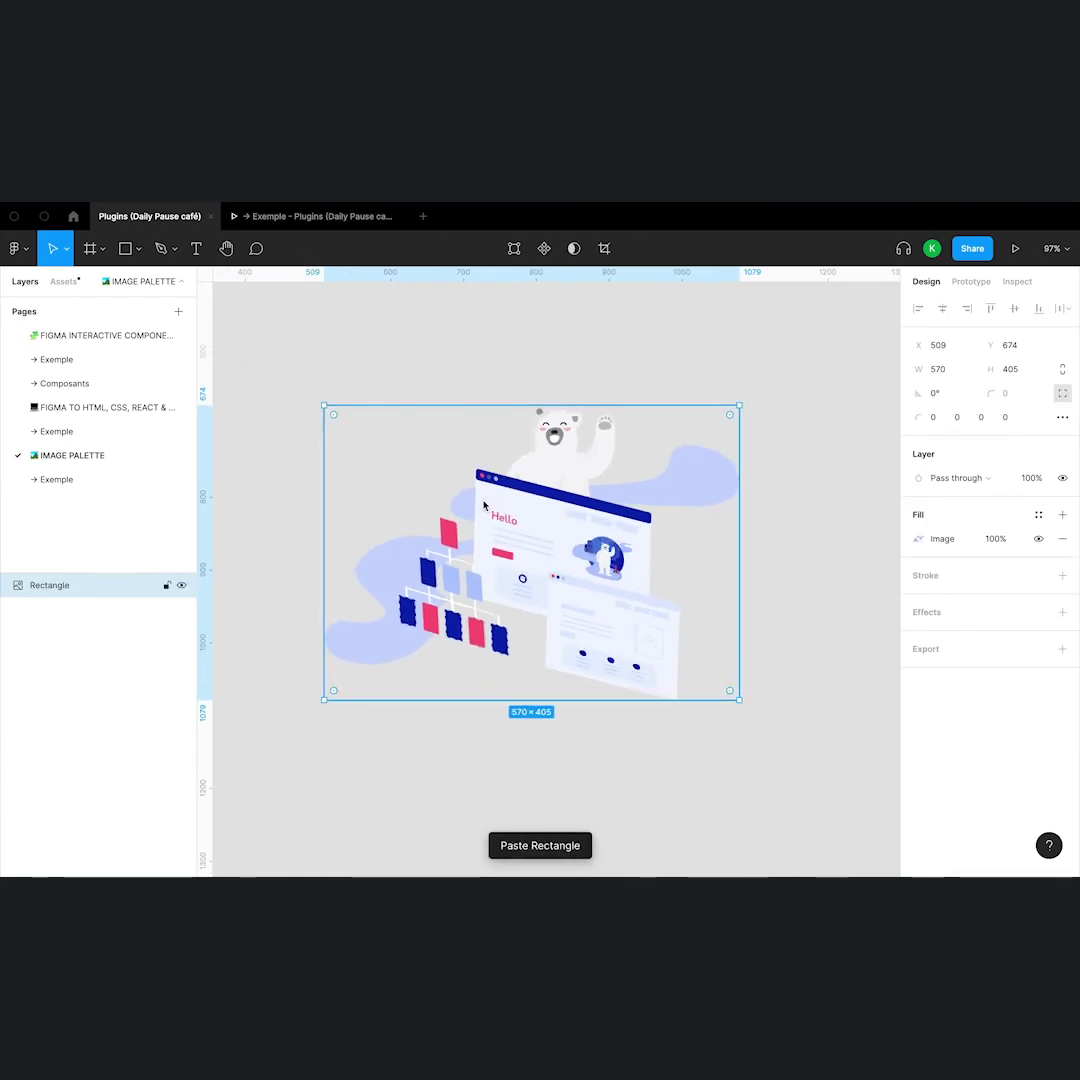
pyautogui.rightClick(487, 456)
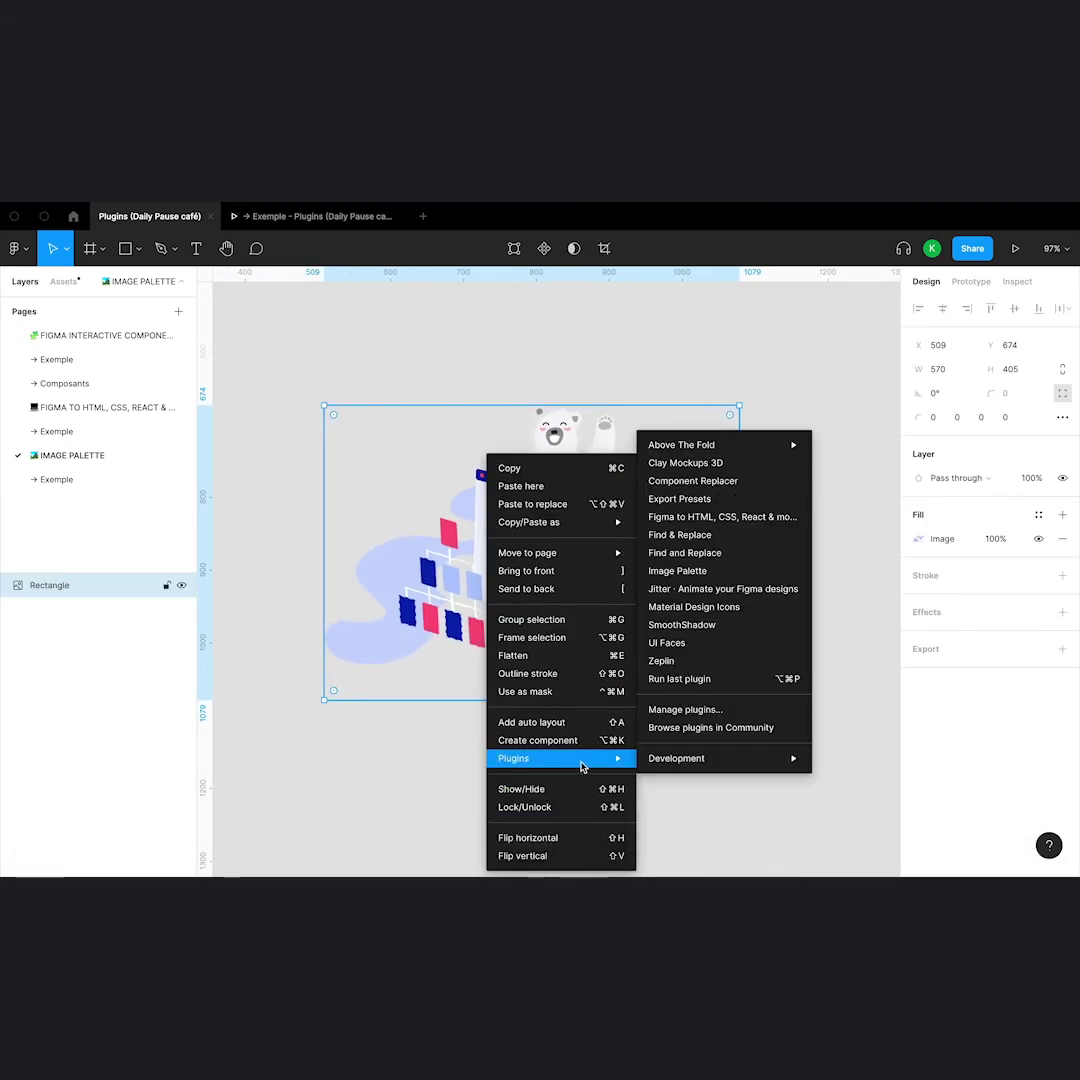
pyautogui.moveTo(560, 758)
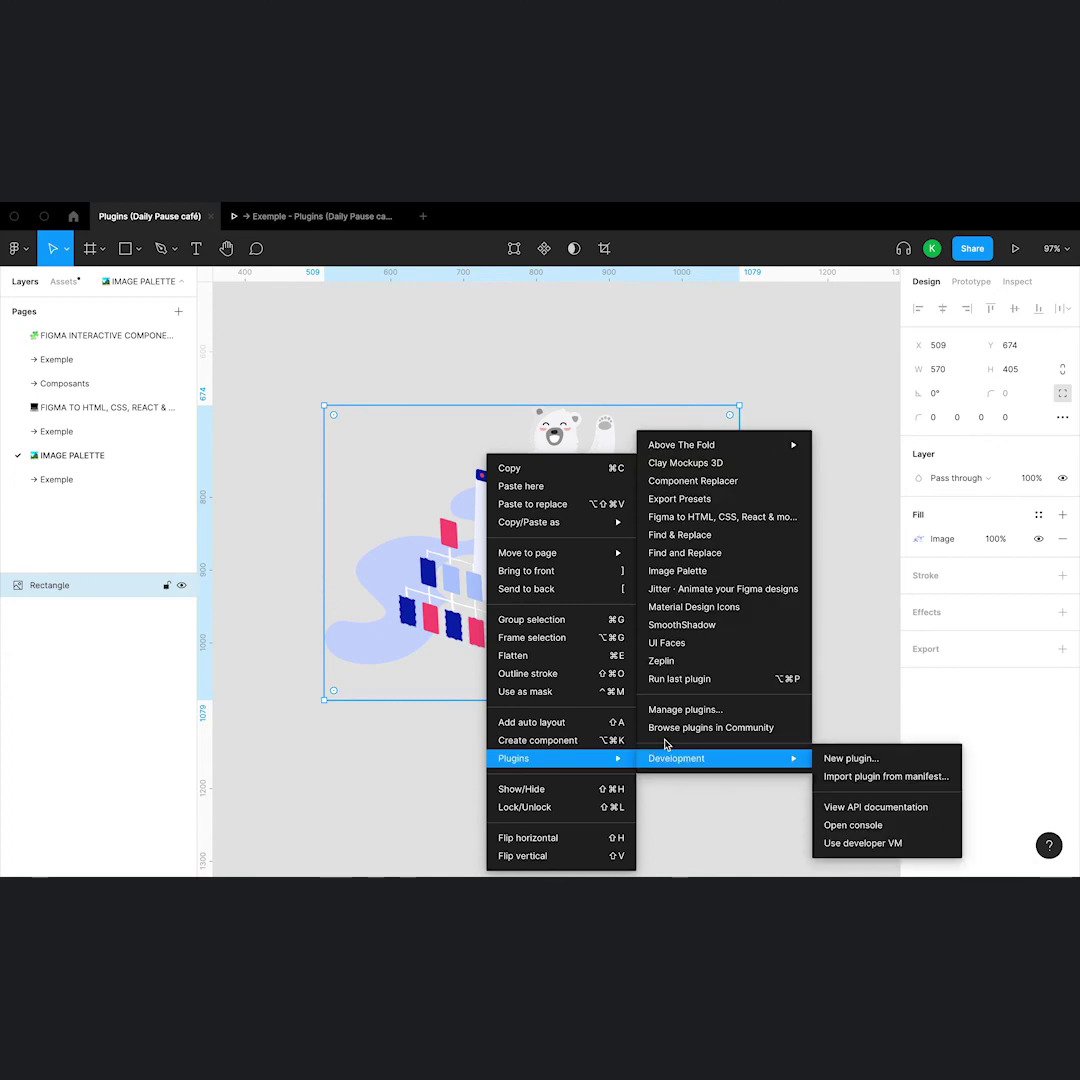
pyautogui.click(690, 573)
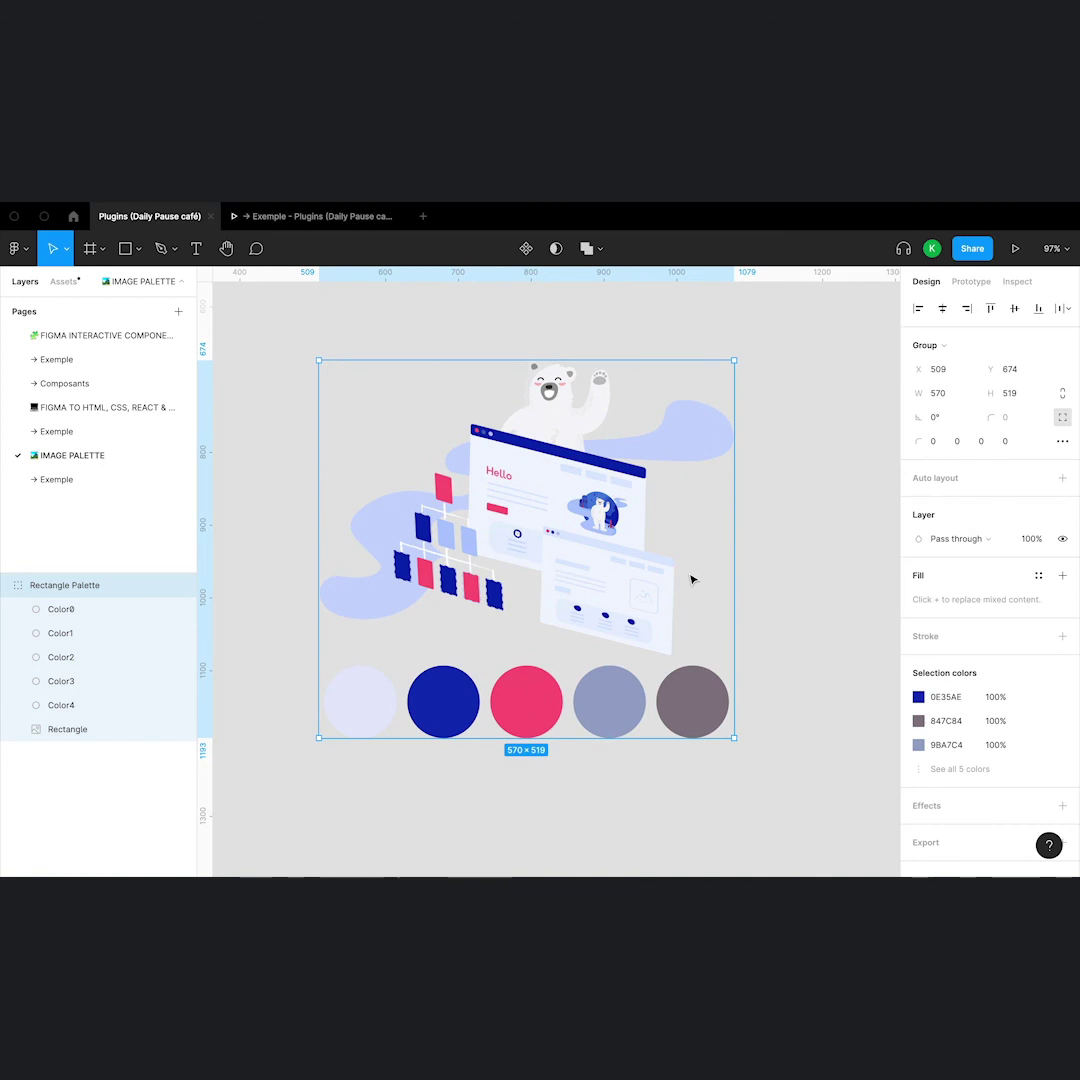
pyautogui.moveTo(90, 585)
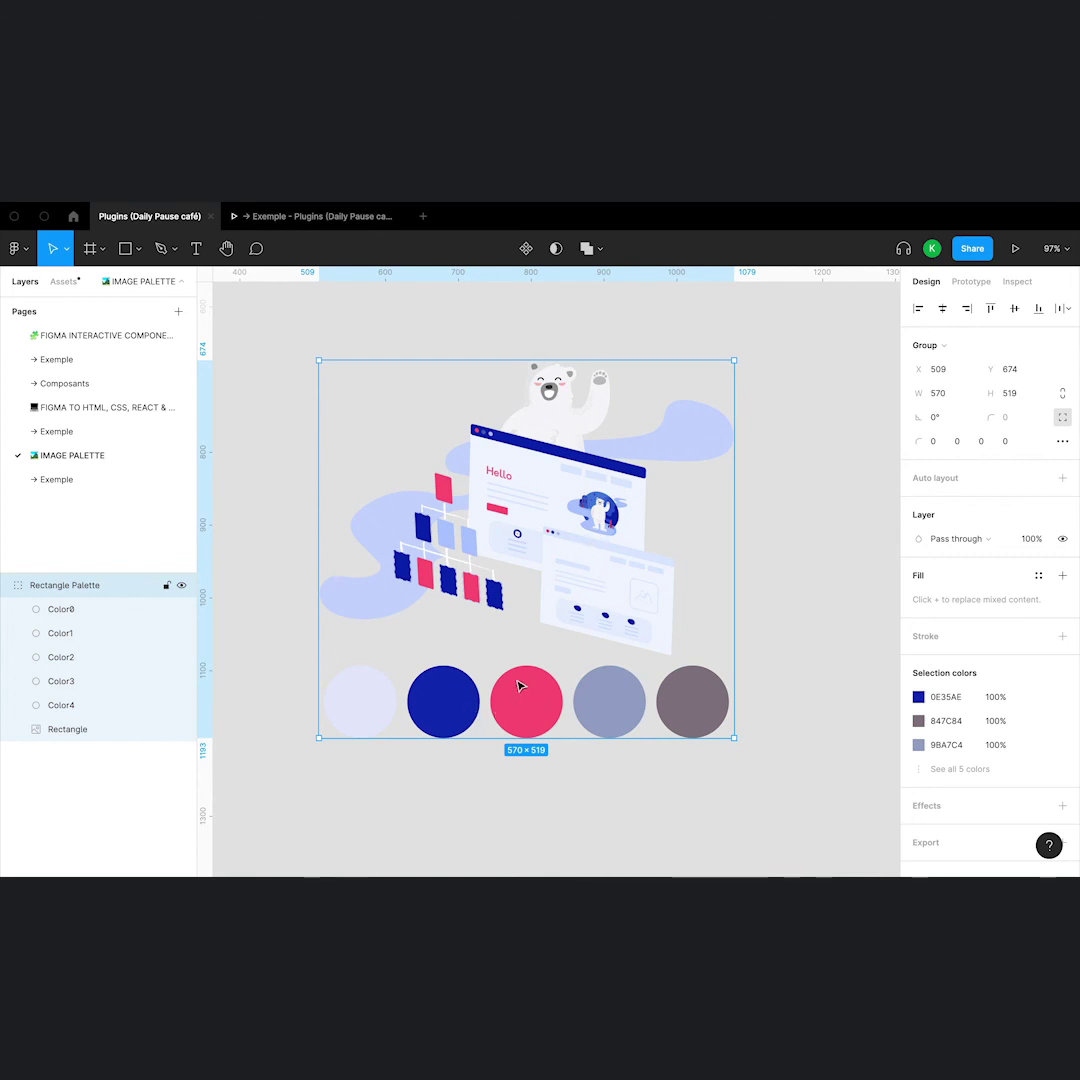
pyautogui.click(777, 597)
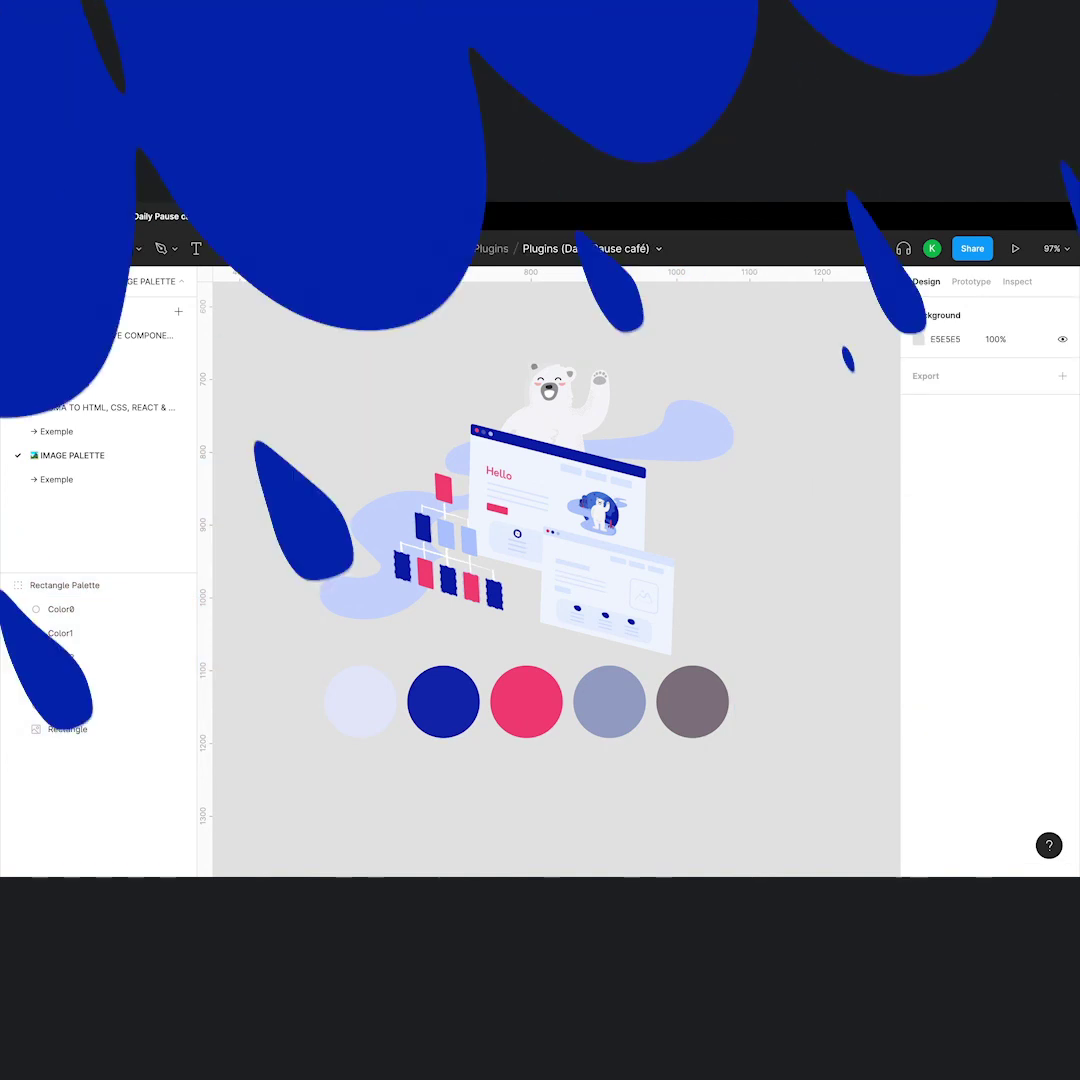